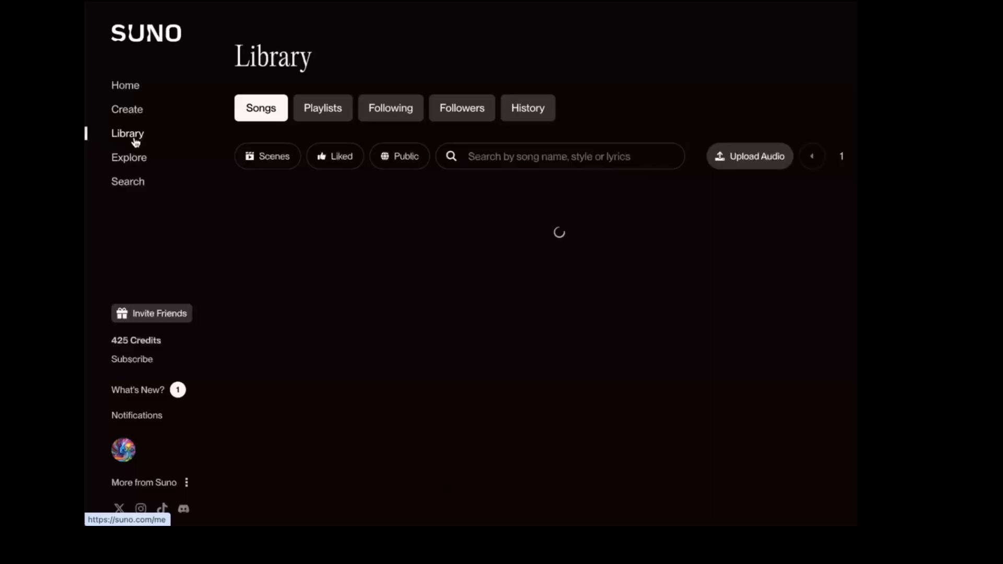
Open Library > Playlists > Bedtime Rhymes Instrumentals and scroll through its v3.5 instrumental tracks.
left_click(325, 110)
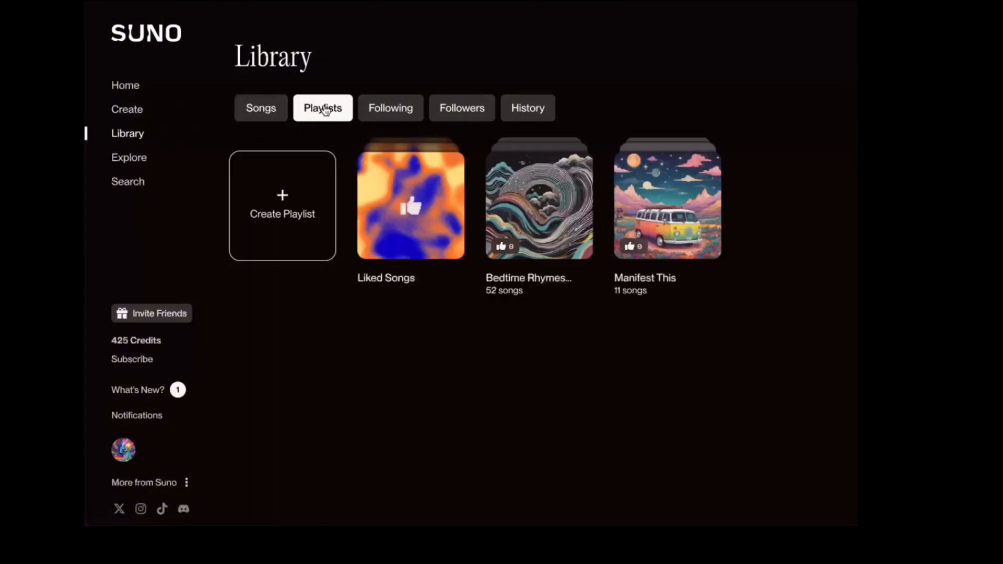
left_click(542, 205)
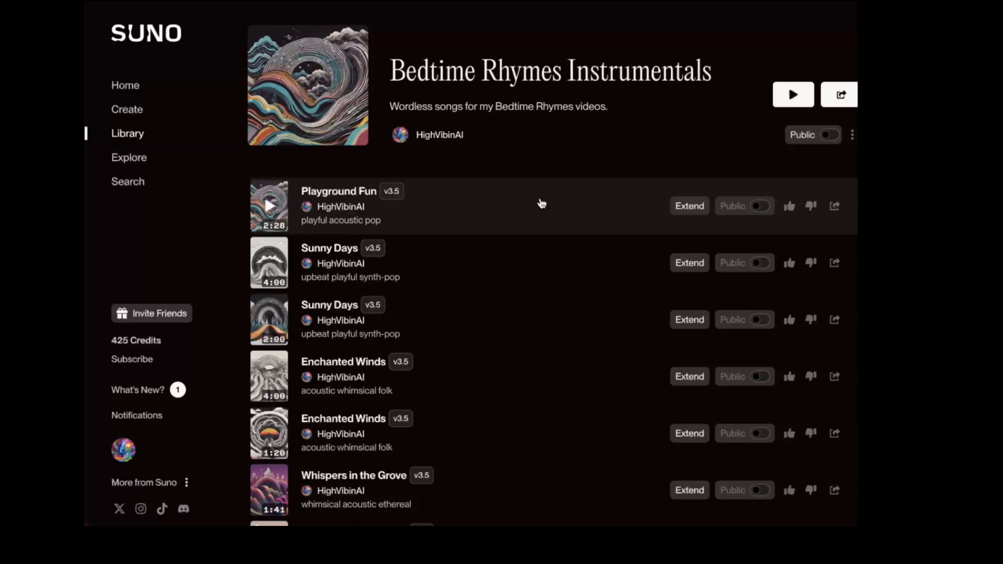
scroll(542, 206, "down", 1)
scroll(542, 202, "down", 4)
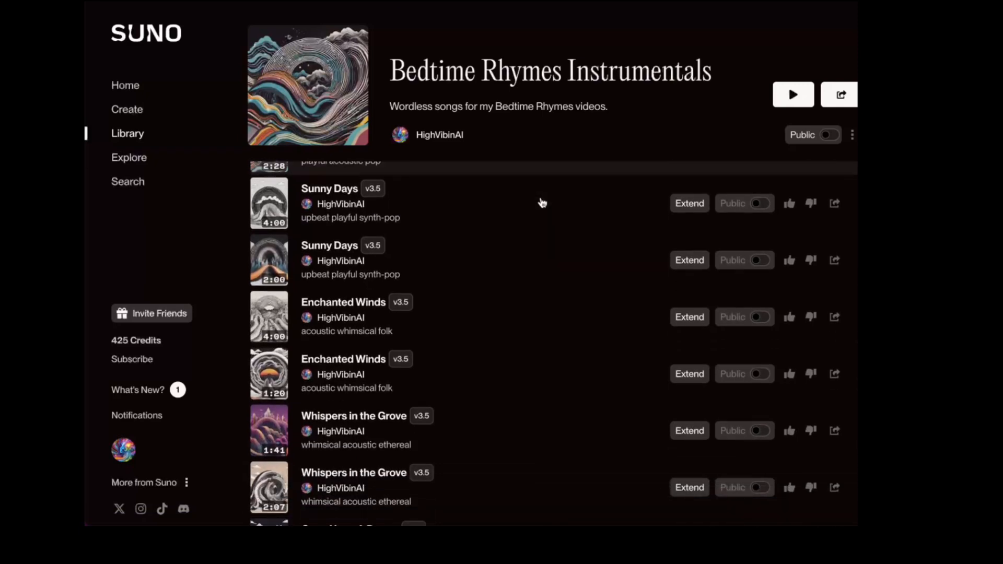
scroll(542, 203, "down", 5)
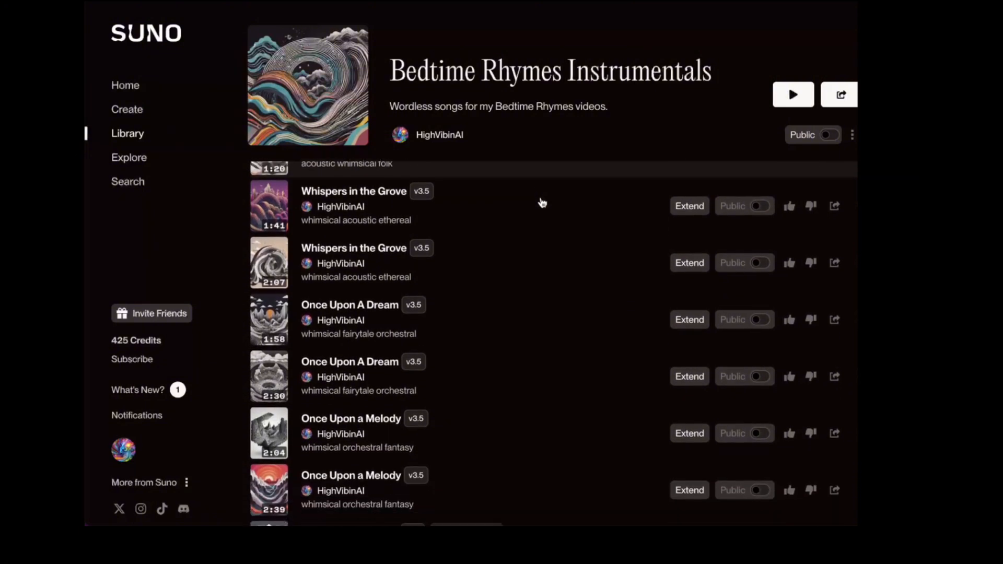
scroll(542, 203, "down", 7)
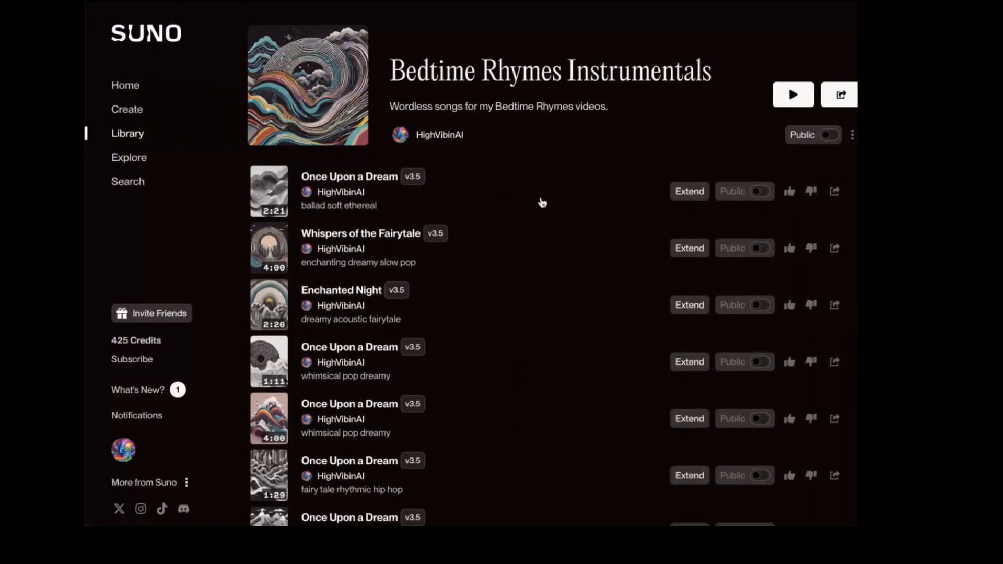
scroll(542, 203, "down", 10)
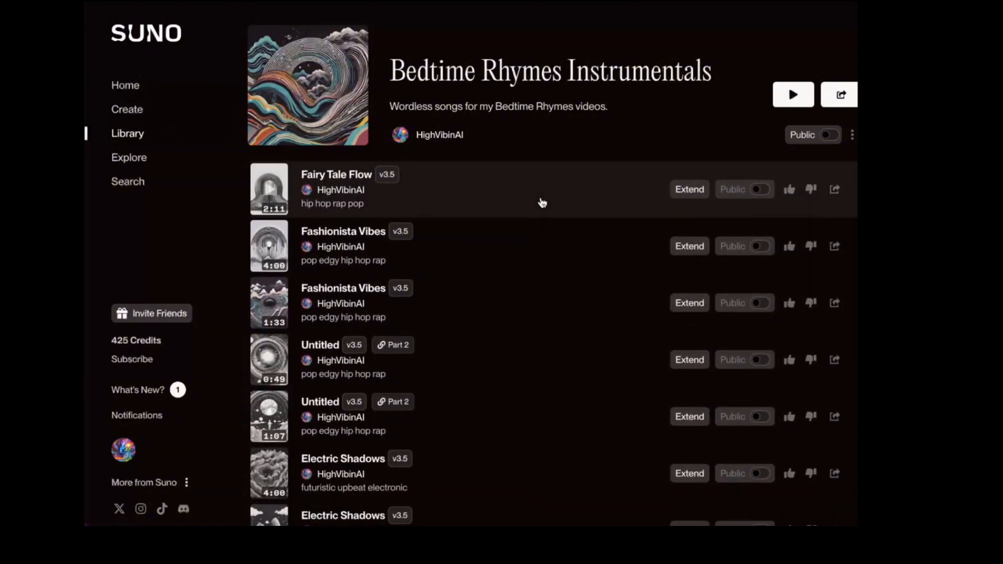
scroll(543, 202, "down", 2)
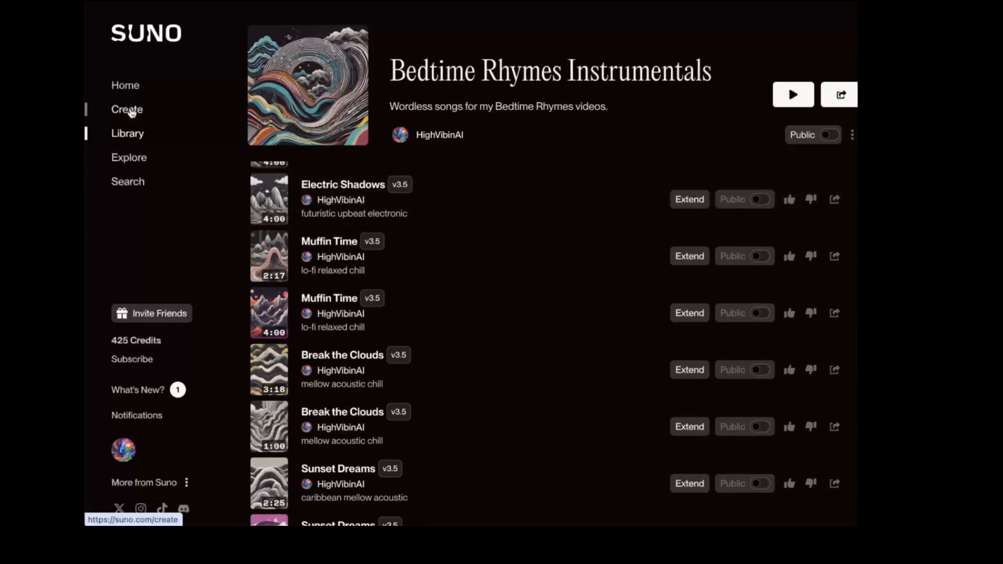
On the Create page, switch Custom mode off and turn Instrumental on.
left_click(130, 110)
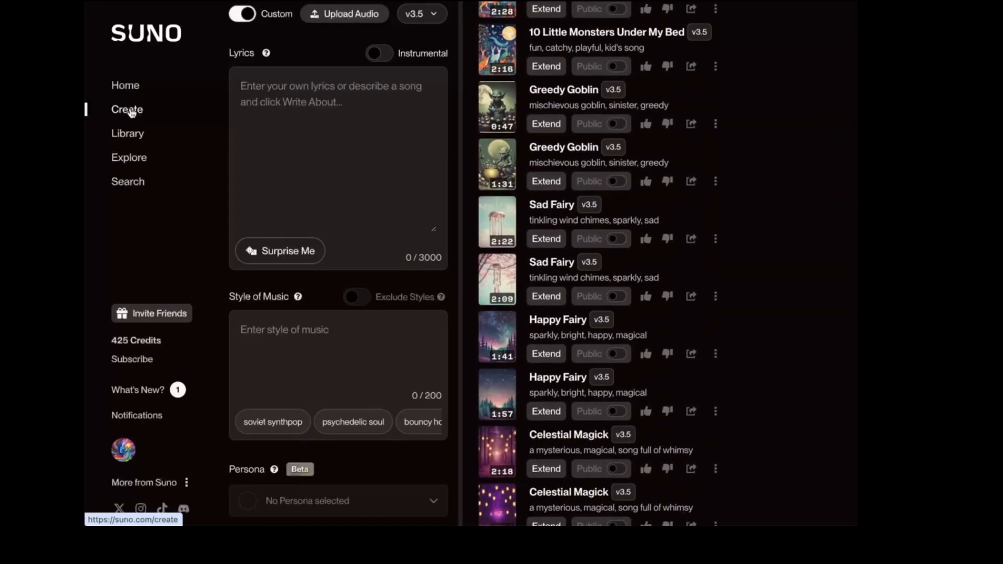
left_click(242, 16)
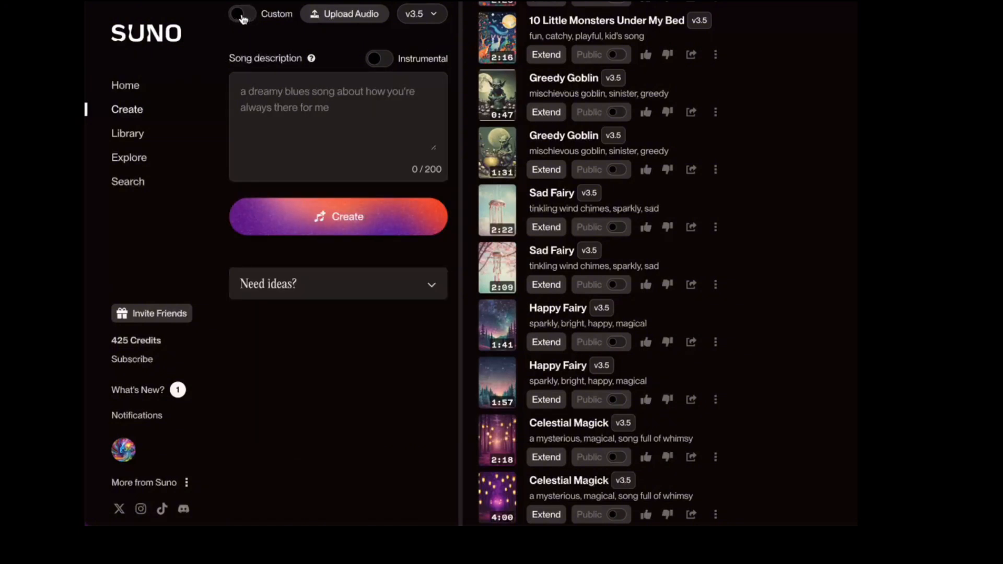
left_click(377, 68)
Enter the description 'a dreamy fantasy song with mystical elements that transforms to a challenging tone and ends triumphantly'.
type("a dreamy")
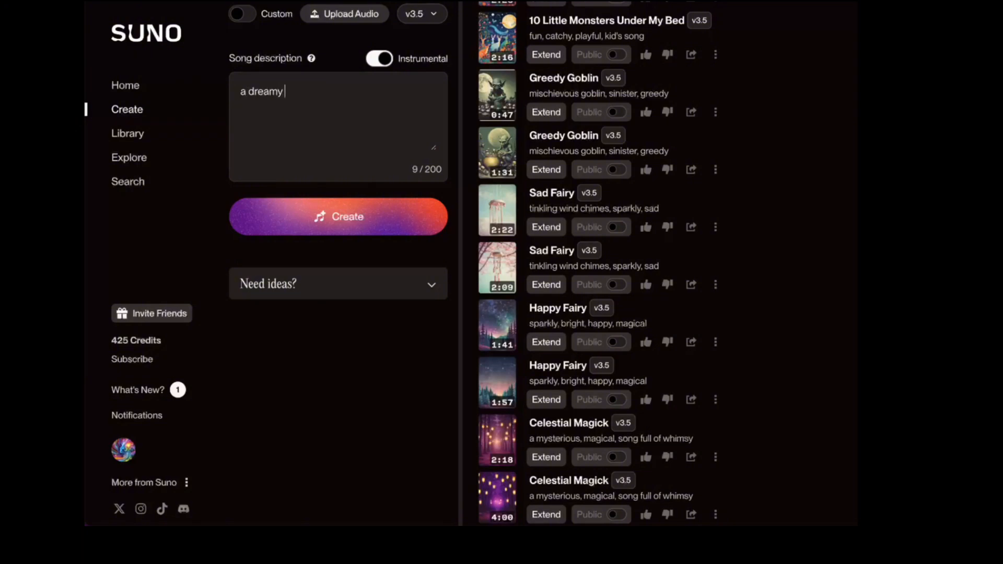
type(" fantasy song with mystic")
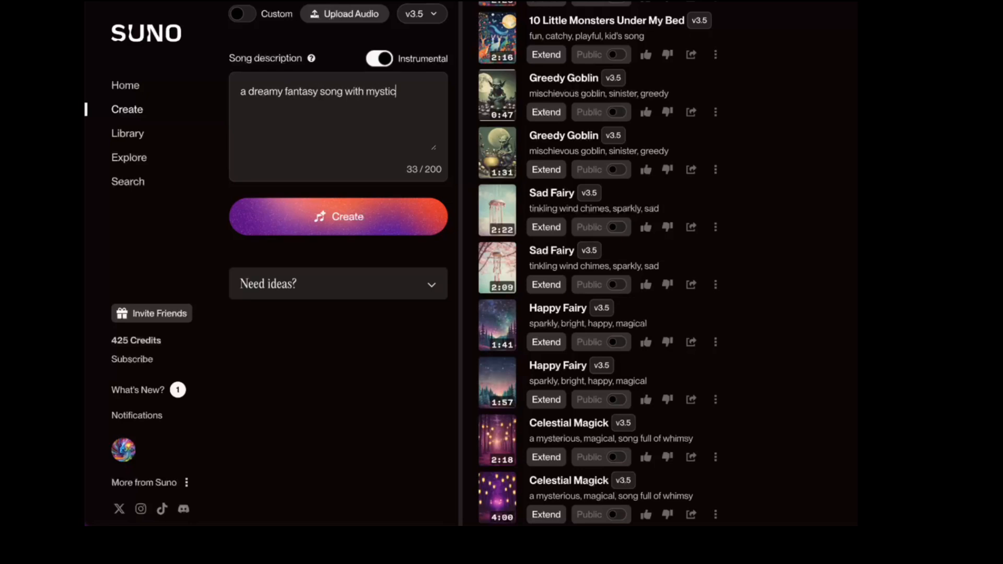
type("al elements that transform")
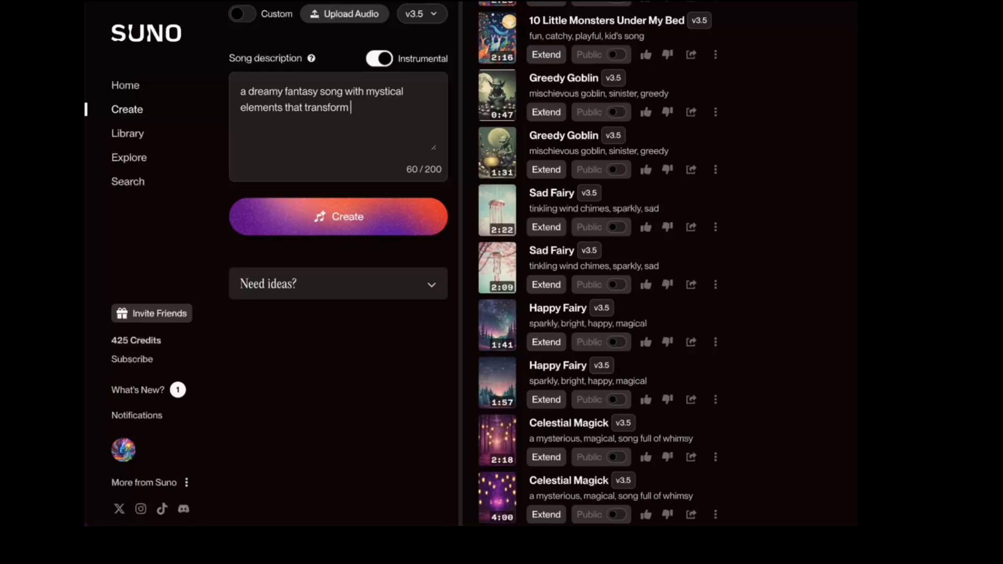
key("BackSpace")
type("s to a challenging tone and en")
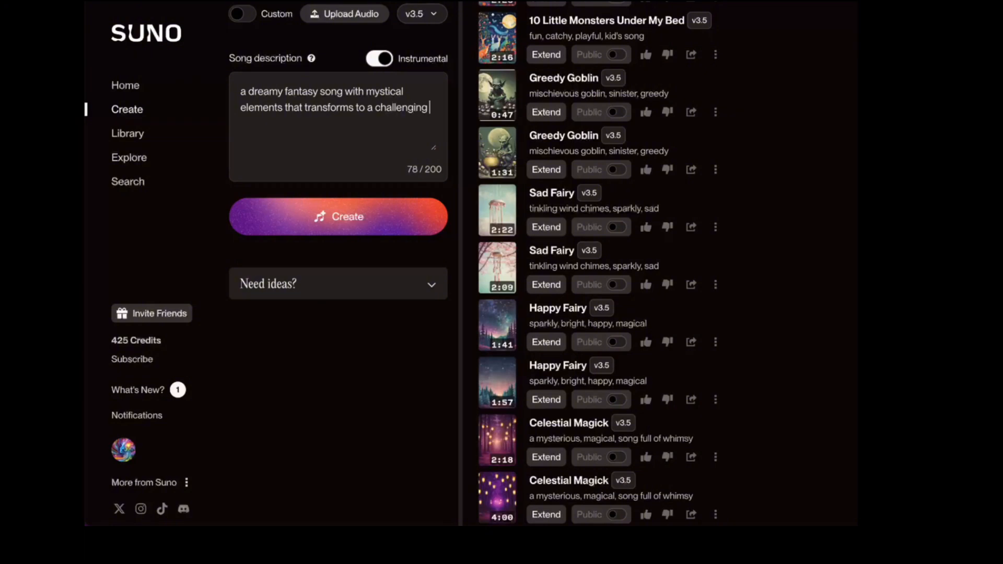
type("ds triumphantly")
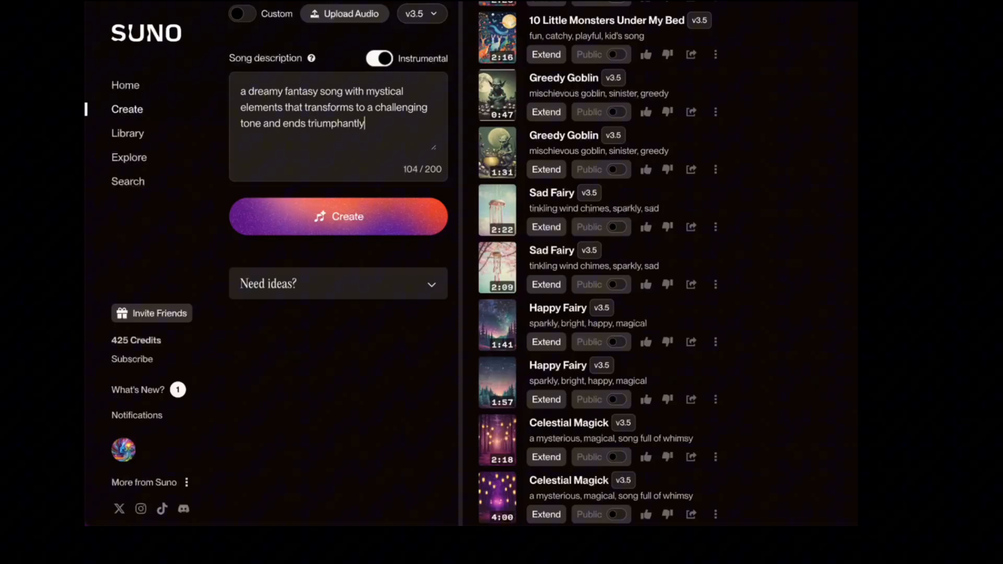
Generate the two Moonlit Dreams instrumentals and play the first, then the second.
left_click(399, 201)
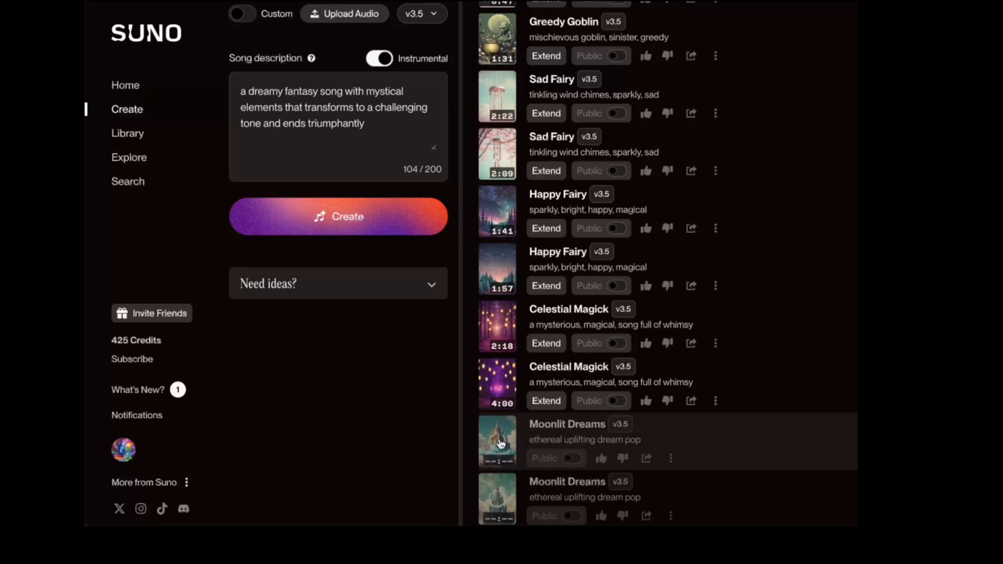
left_click(500, 443)
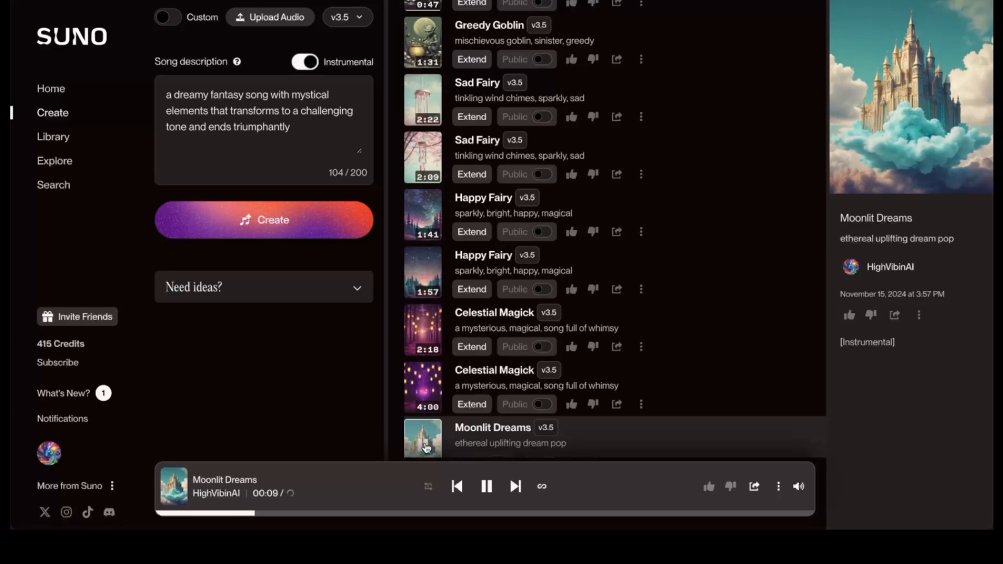
scroll(426, 448, "down", 2)
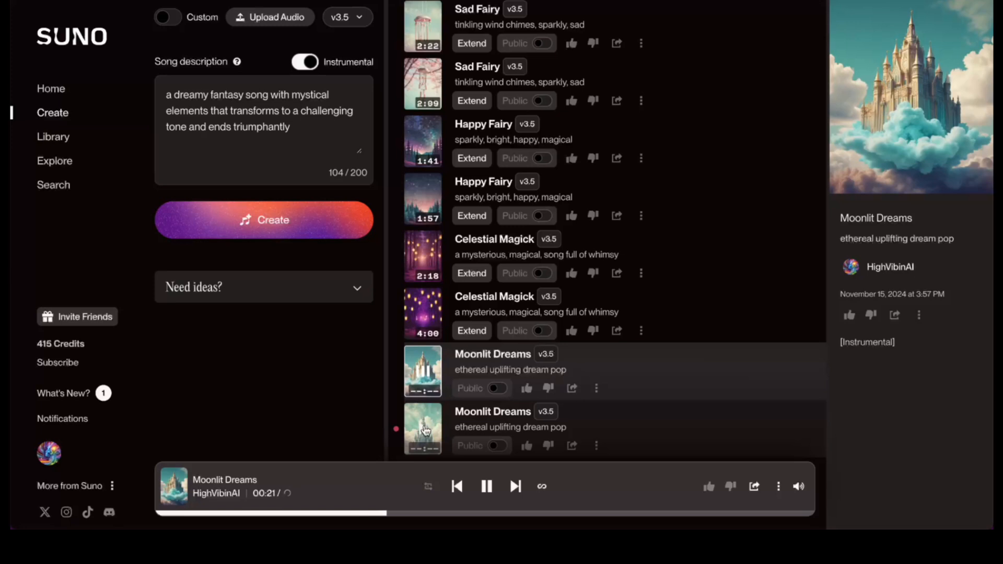
left_click(425, 430)
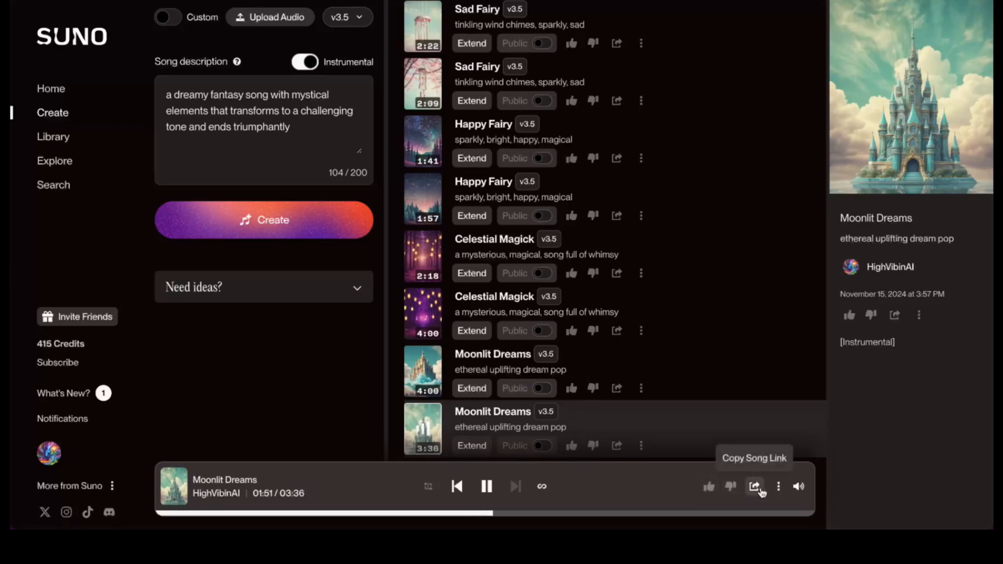
Download the playing Moonlit Dreams track as audio, then pause playback.
left_click(779, 487)
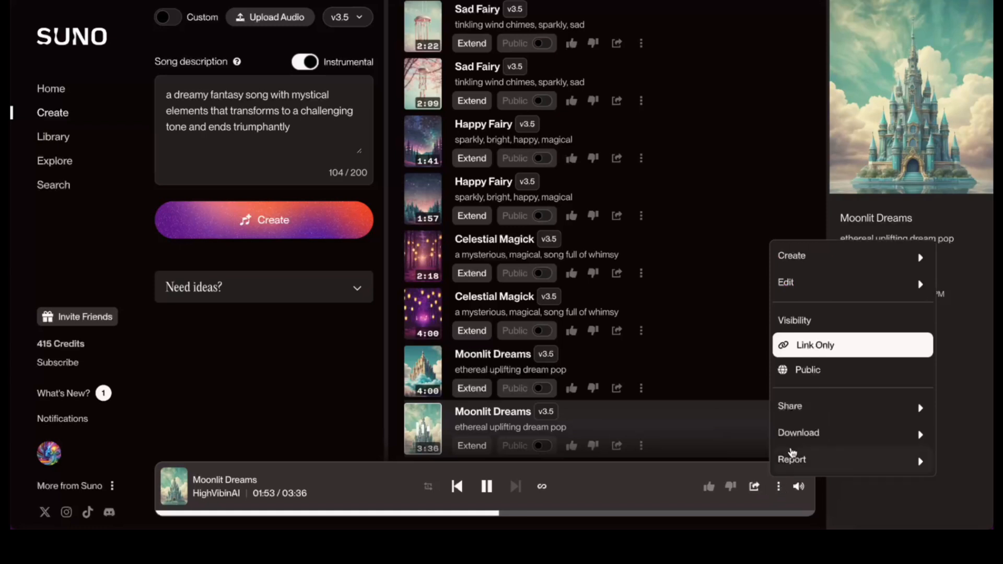
mouse_move(803, 421)
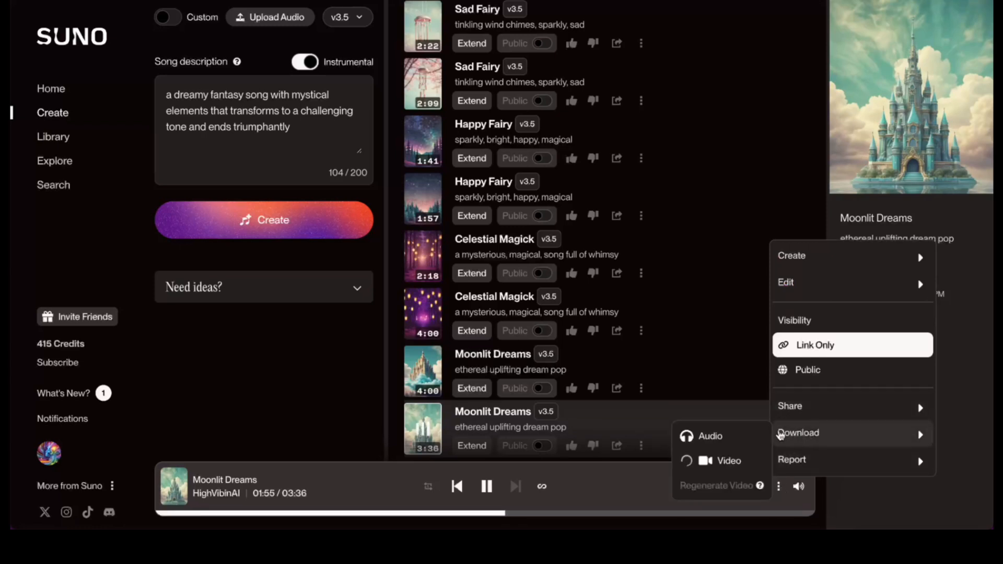
left_click(746, 438)
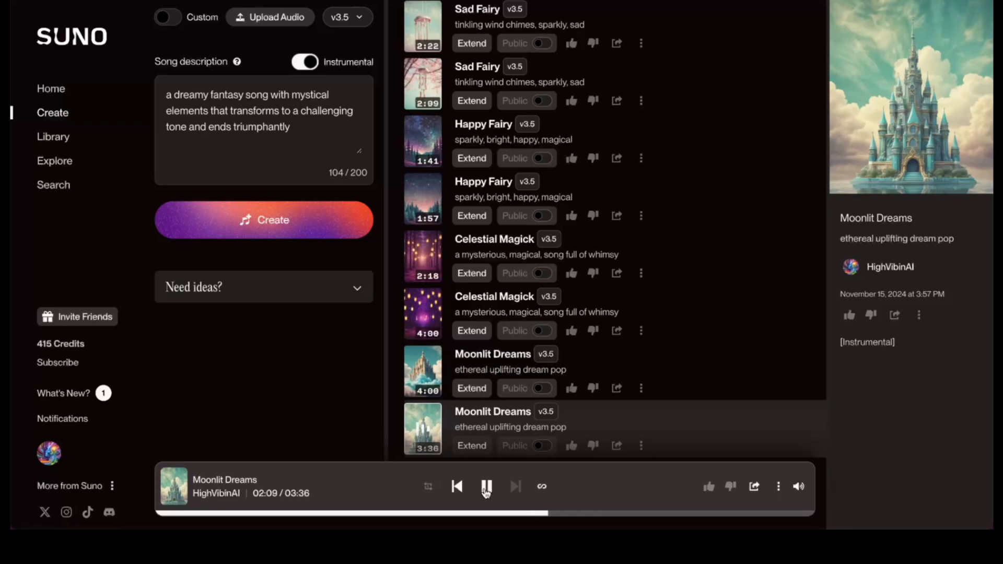
left_click(486, 490)
Add the 4:00 and 3:36 Moonlit Dreams versions to the Bedtime Rhymes Instrumentals playlist.
left_click(641, 387)
left_click(706, 241)
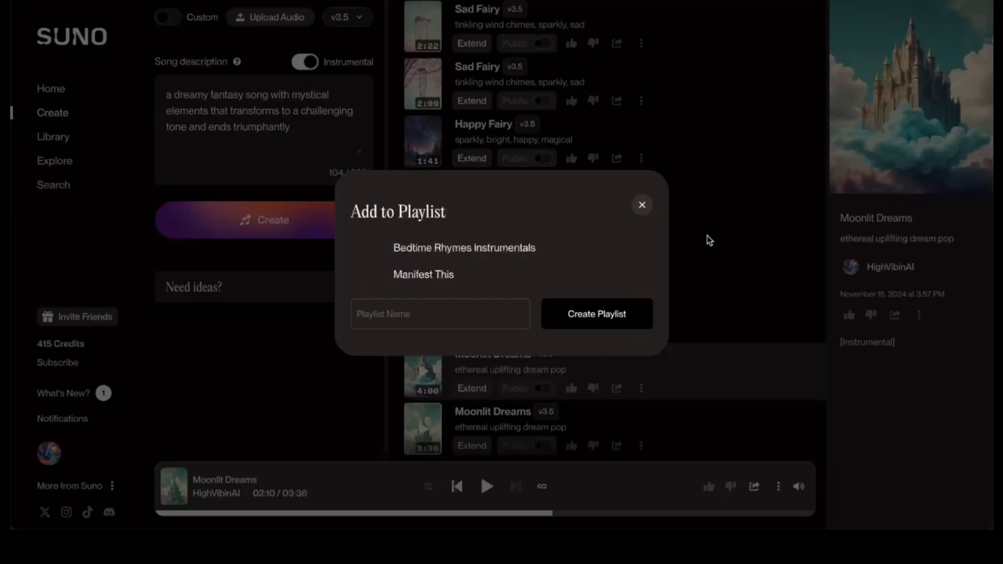
left_click(463, 244)
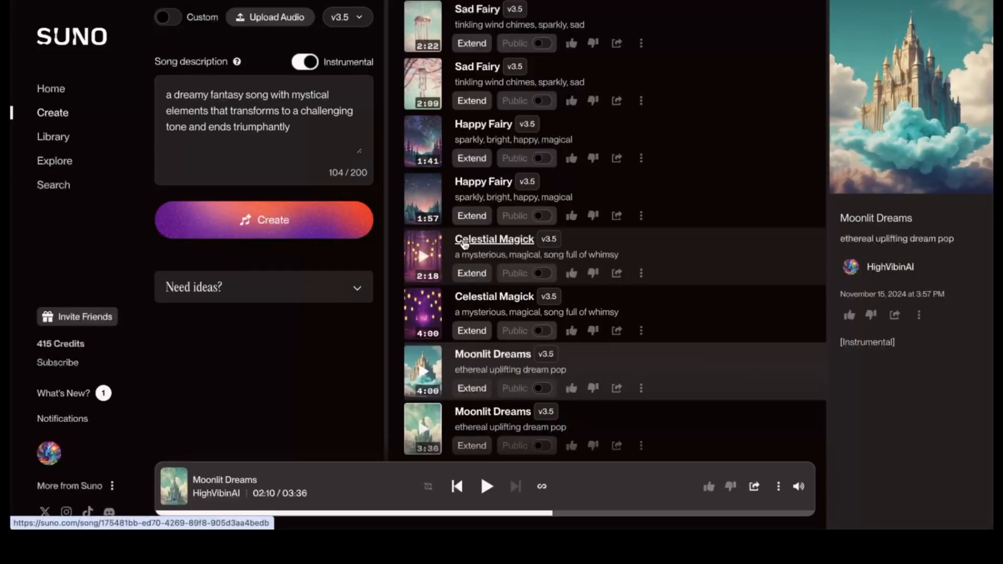
left_click(641, 446)
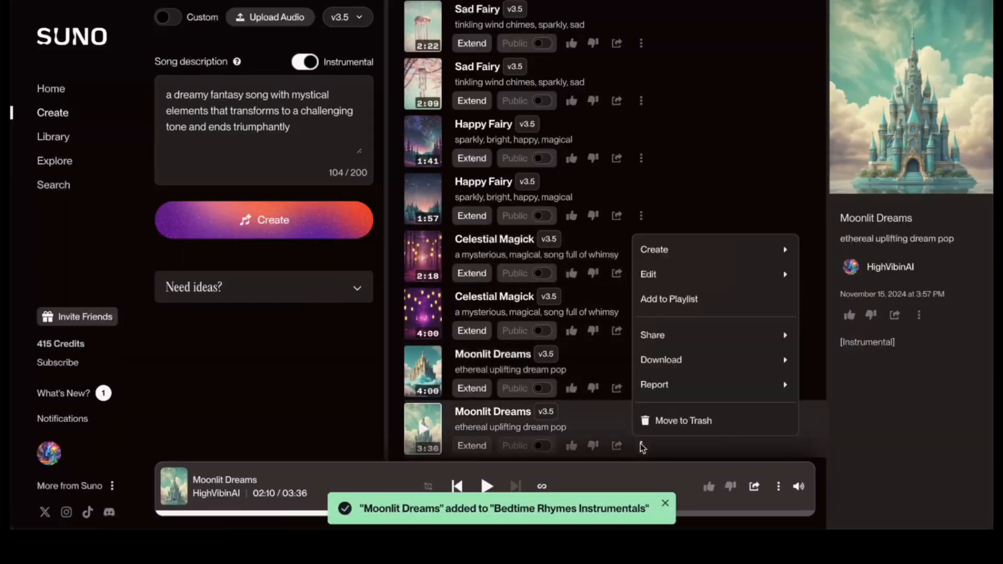
left_click(671, 302)
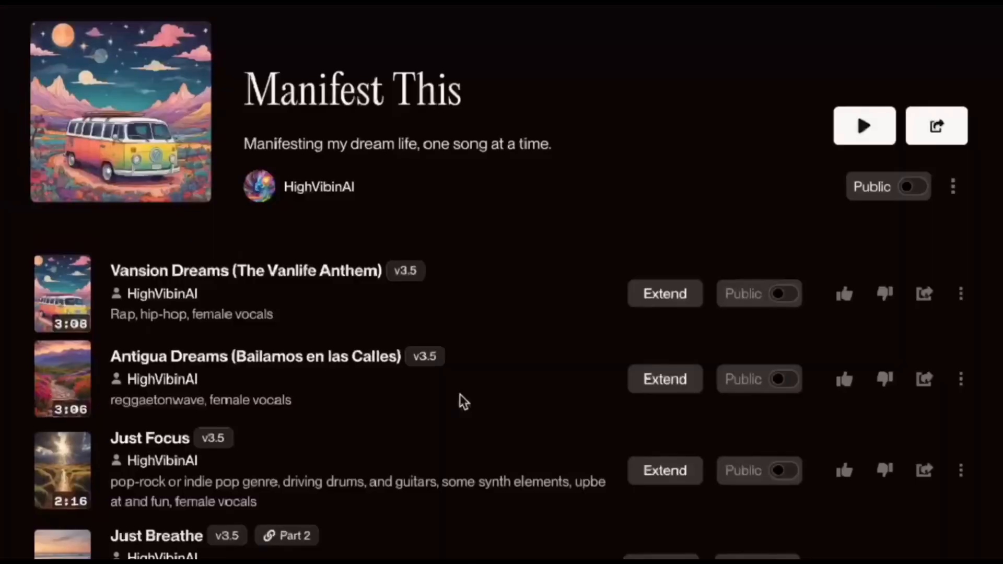
scroll(460, 395, "down", 2)
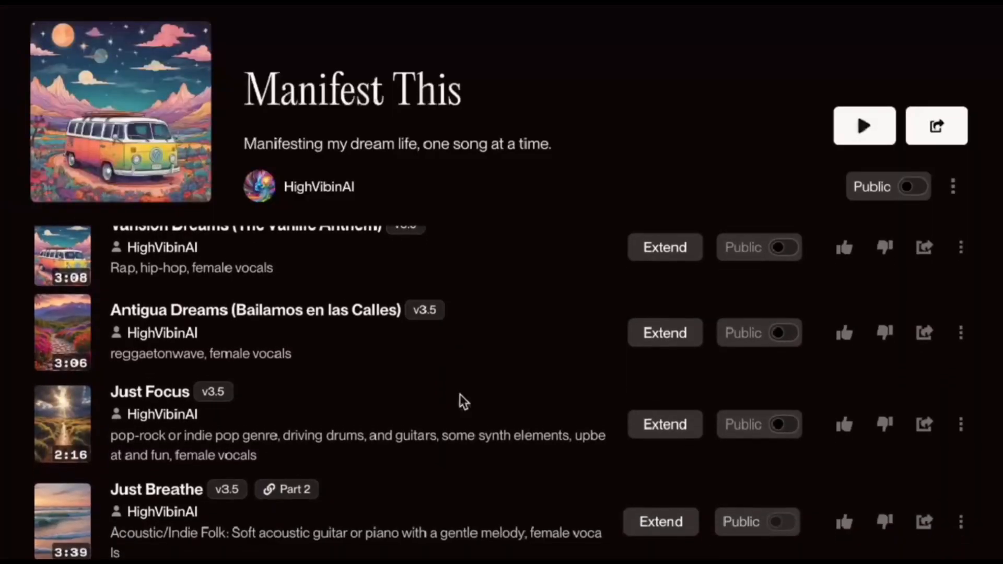
scroll(460, 395, "down", 4)
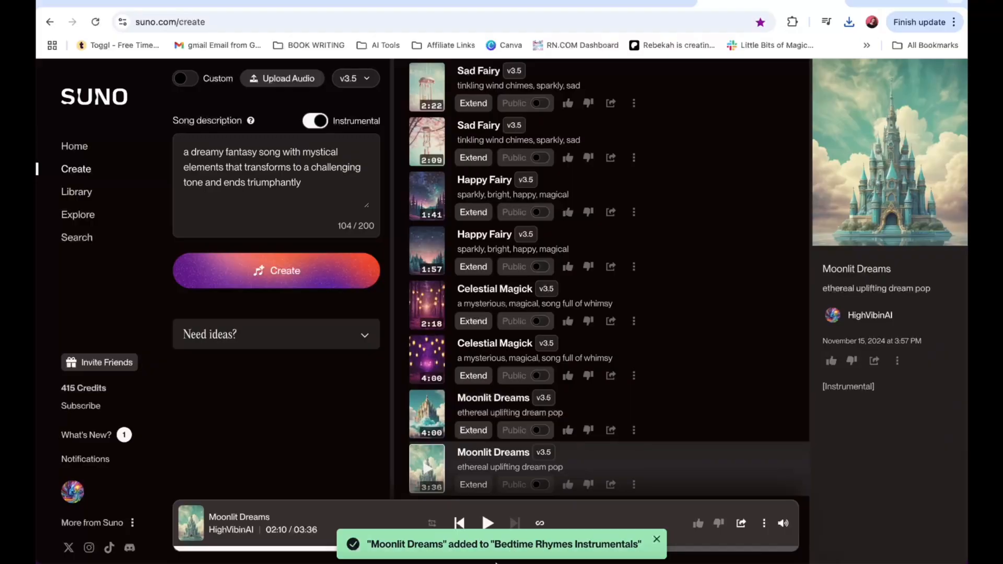
Move Moonlit Dreams.mp3 from Downloads into the Audio folder in Finder.
mouse_move(495, 562)
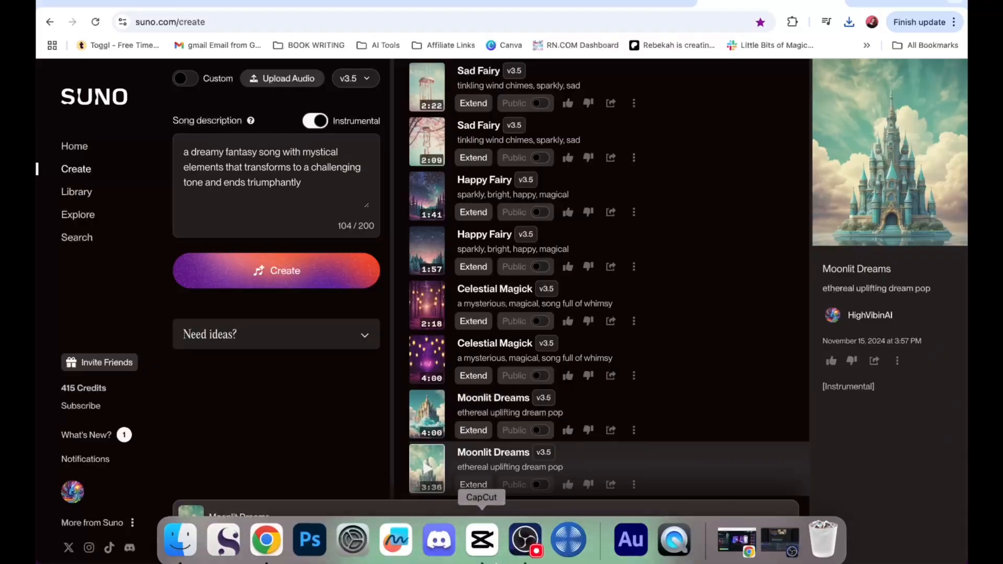
left_click(481, 542)
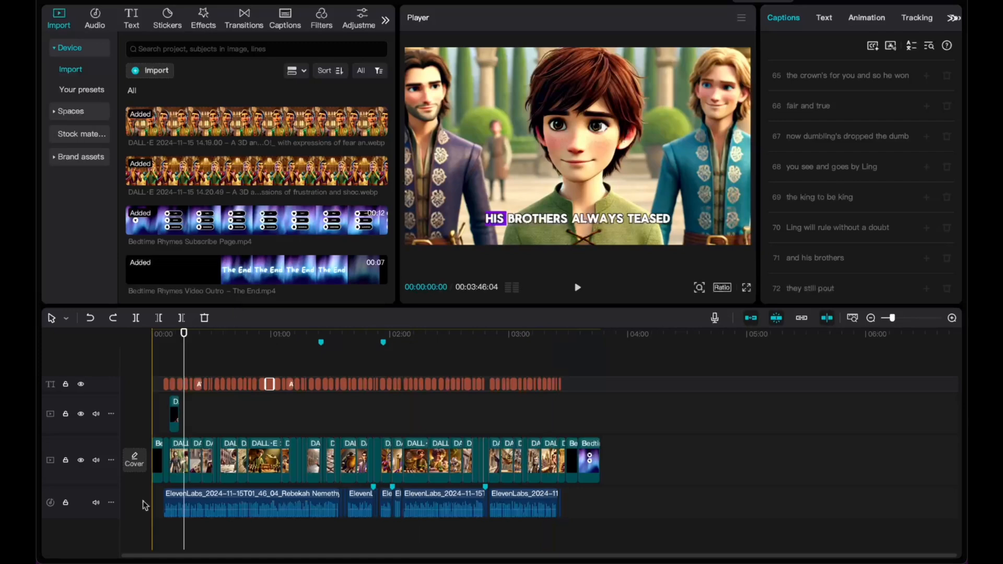
mouse_move(160, 563)
left_click(180, 536)
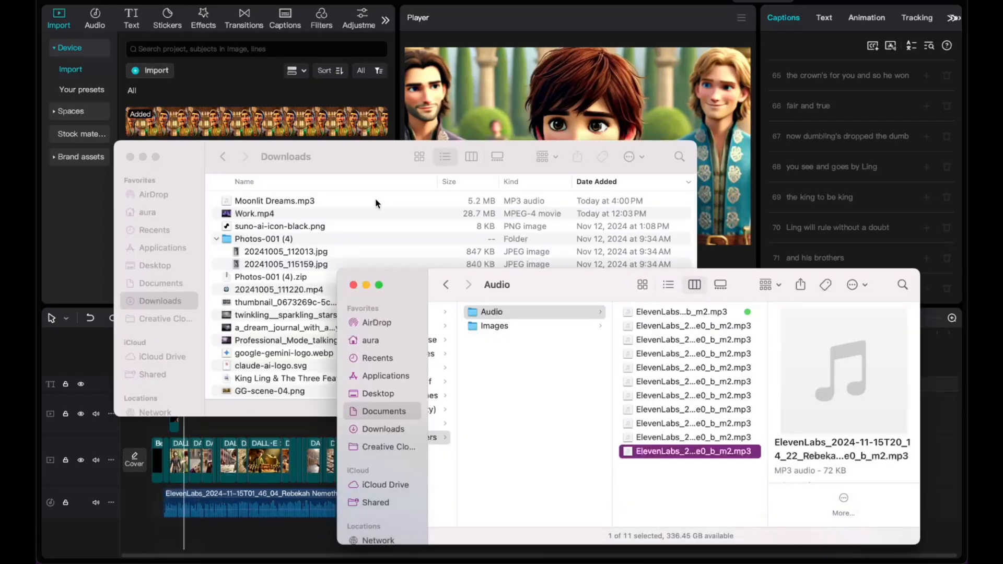
left_click(329, 203)
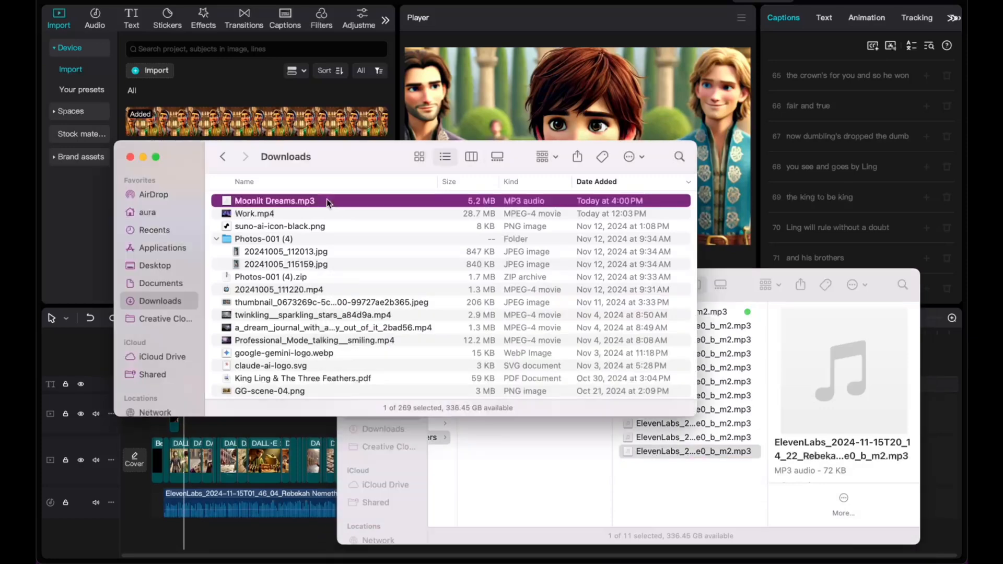
left_click_drag(328, 204, 700, 504)
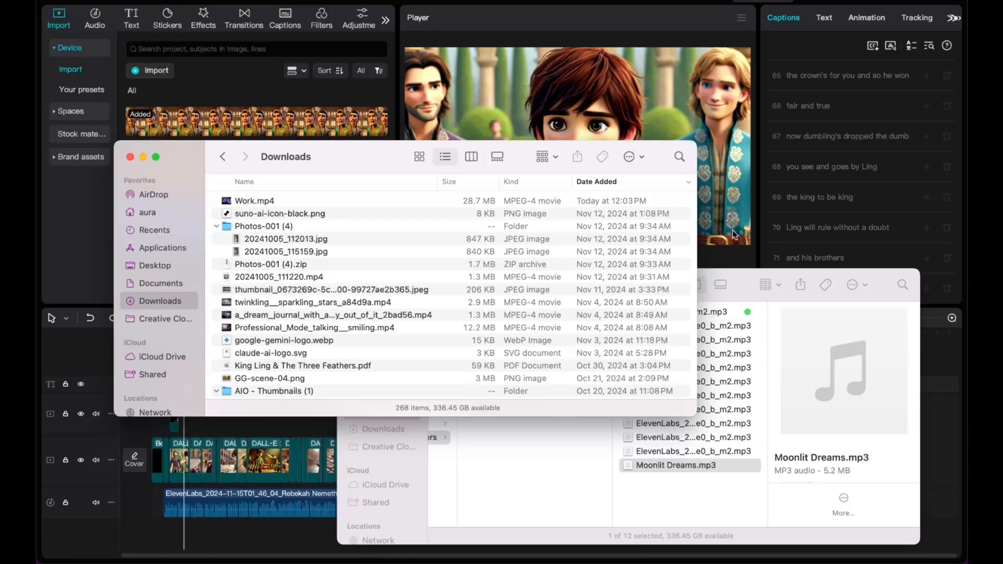
Drag Moonlit Dreams.mp3 from the Audio folder into CapCut's media panel.
left_click(747, 287)
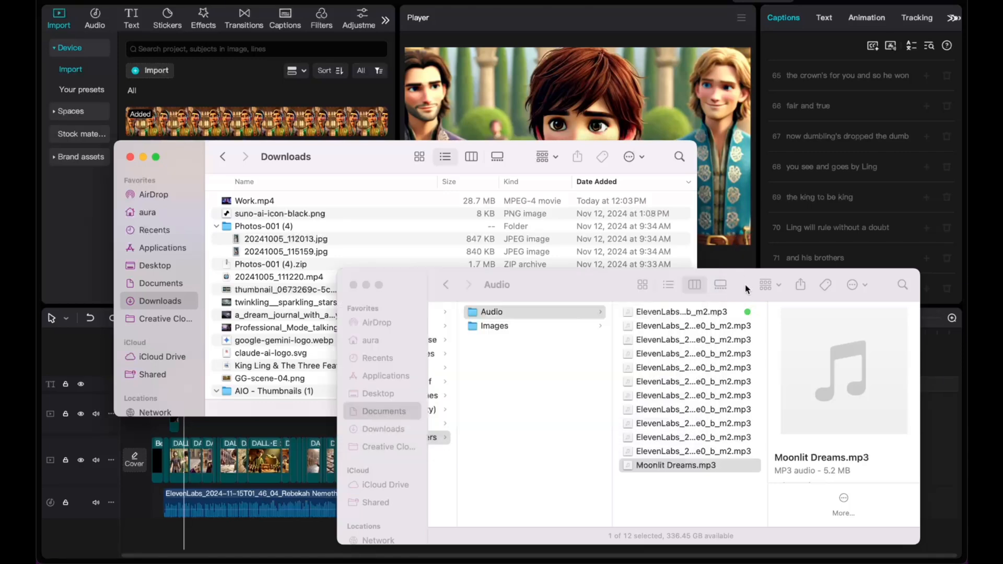
left_click_drag(746, 288, 607, 140)
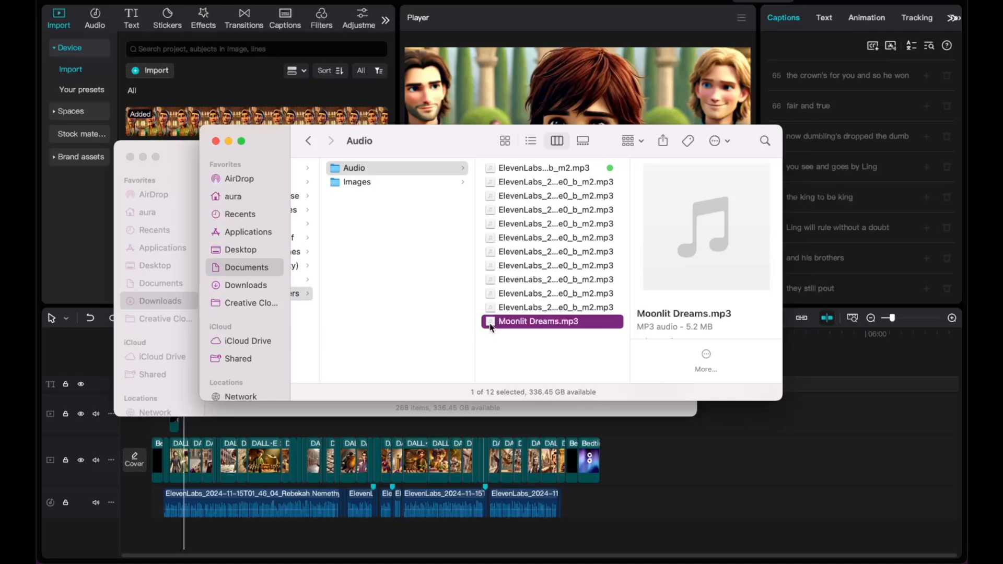
left_click_drag(491, 327, 314, 107)
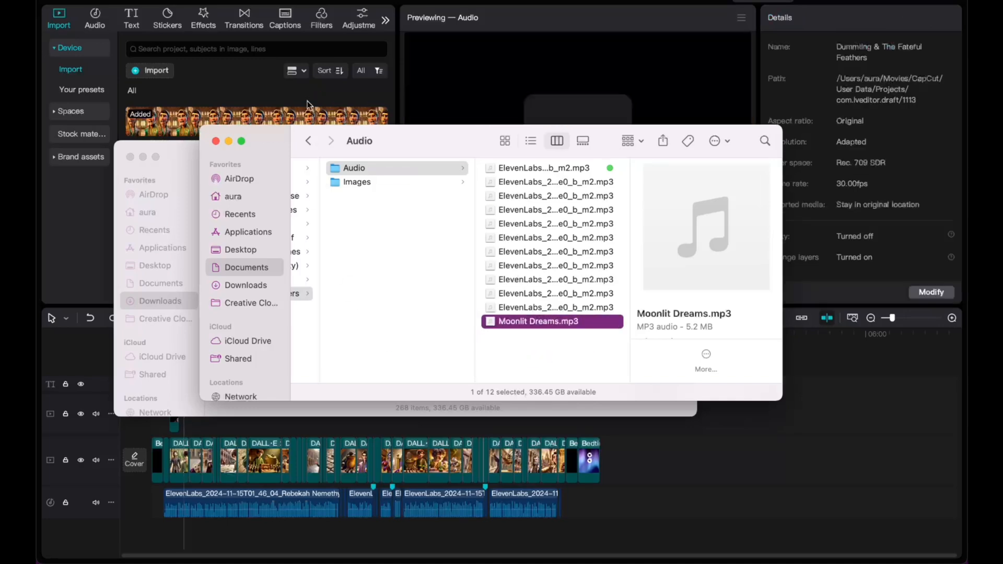
left_click(352, 4)
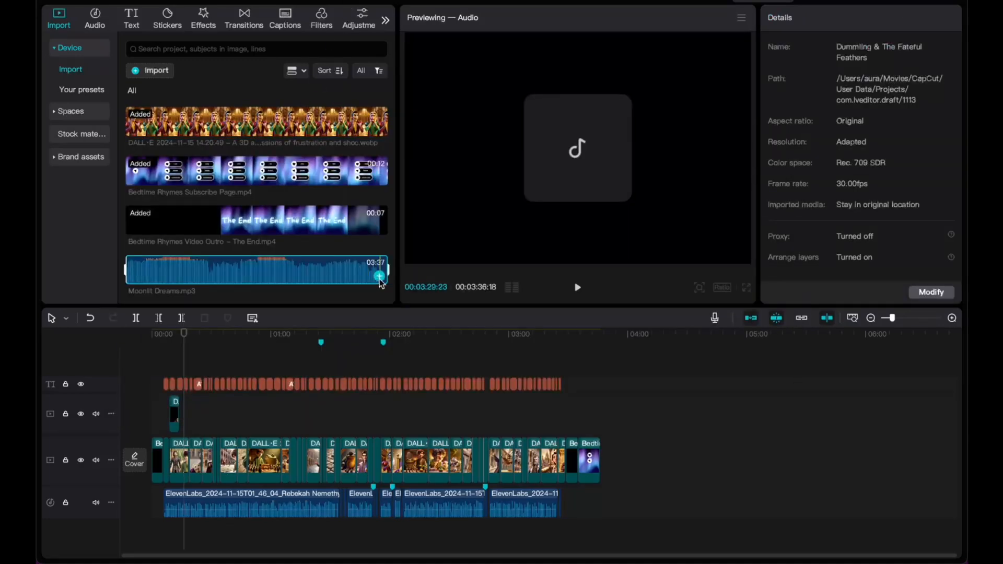
Add Moonlit Dreams.mp3 as a new audio track, shift it toward 00:00, and preview it.
left_click_drag(213, 335, 163, 335)
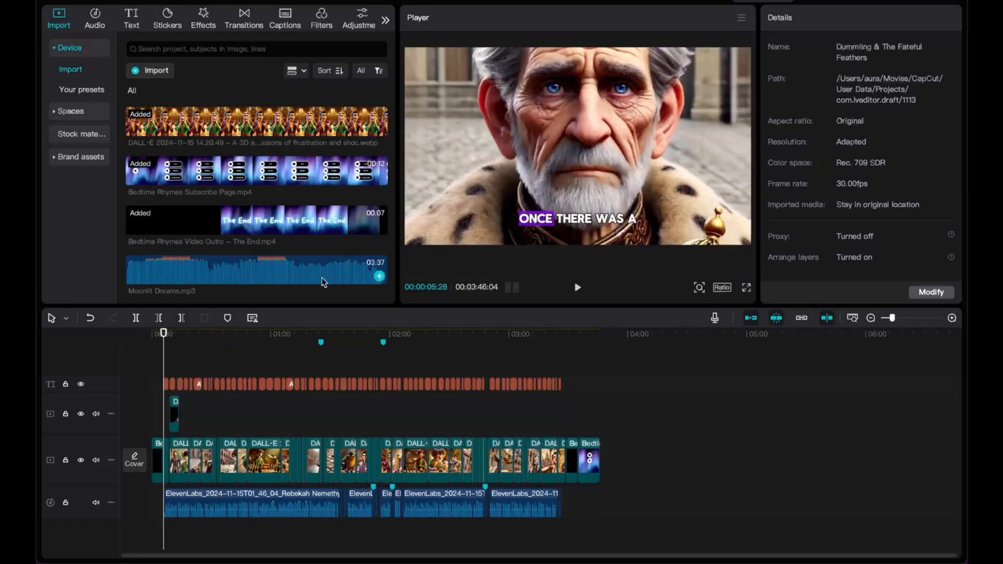
left_click(379, 276)
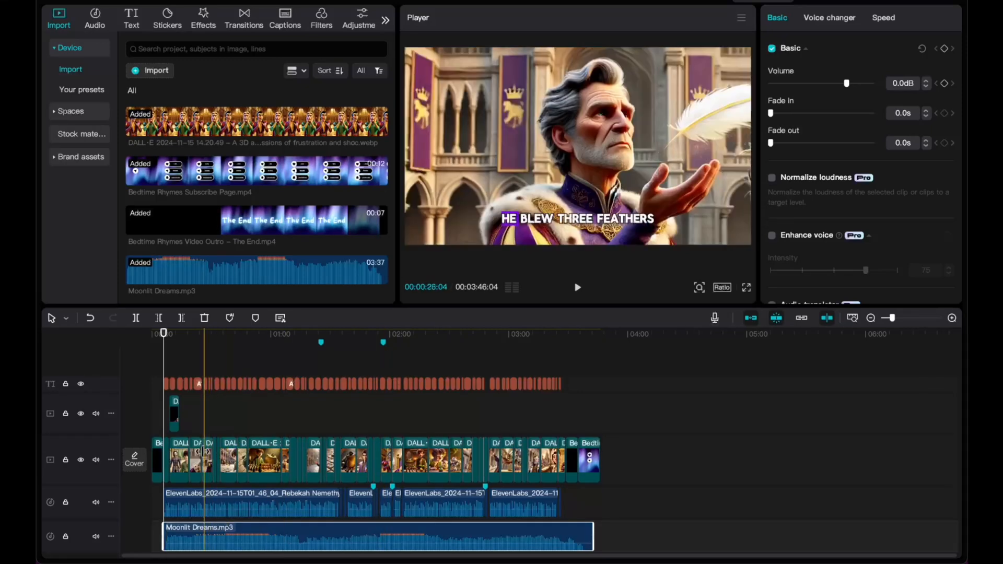
scroll(203, 452, "up", 5)
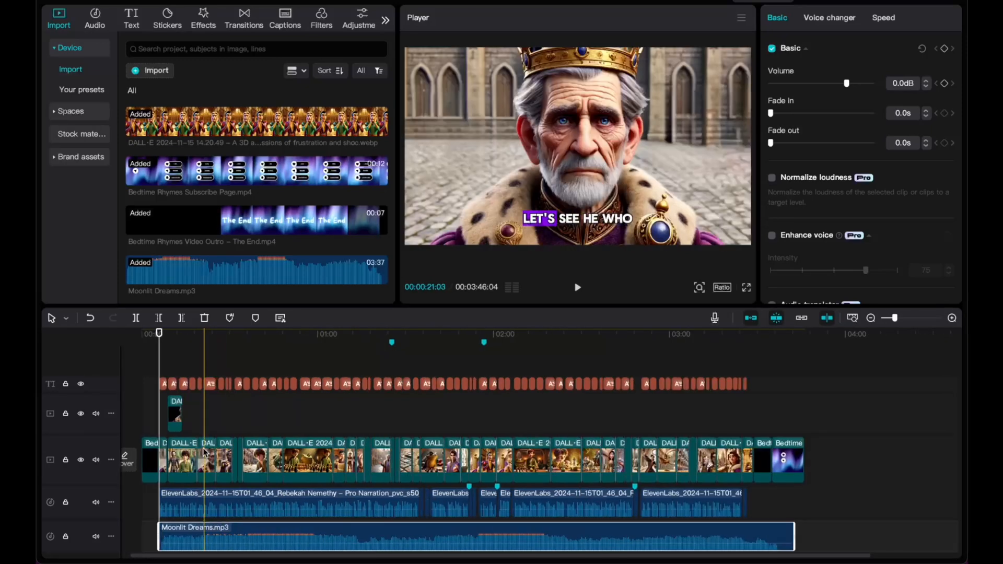
left_click_drag(211, 525, 203, 528)
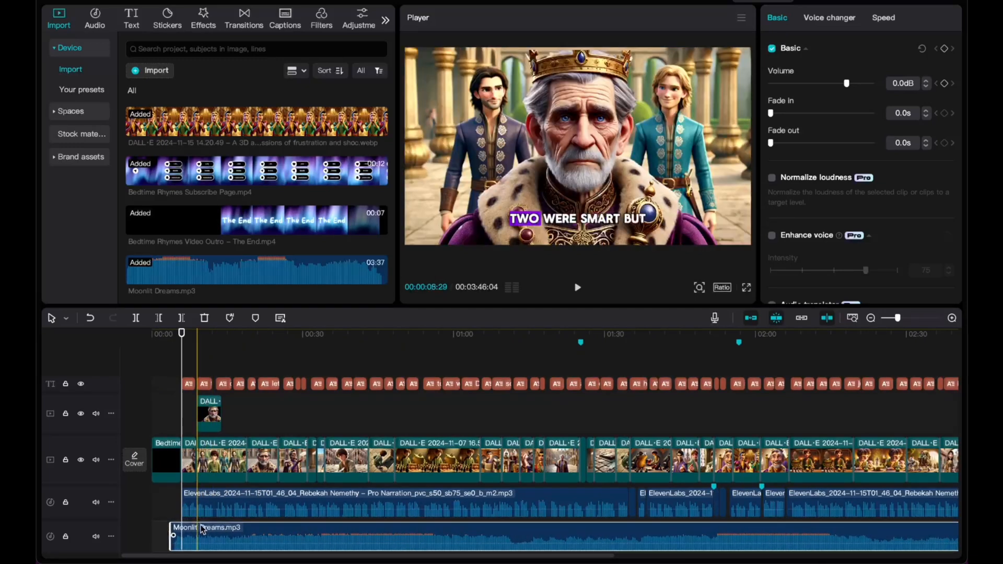
left_click(156, 336)
key("space")
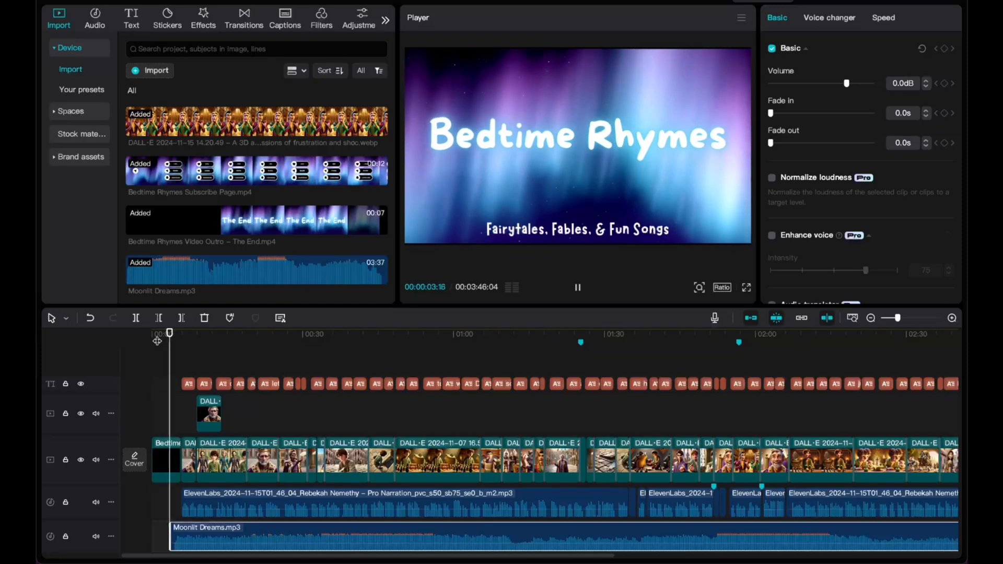
key("space")
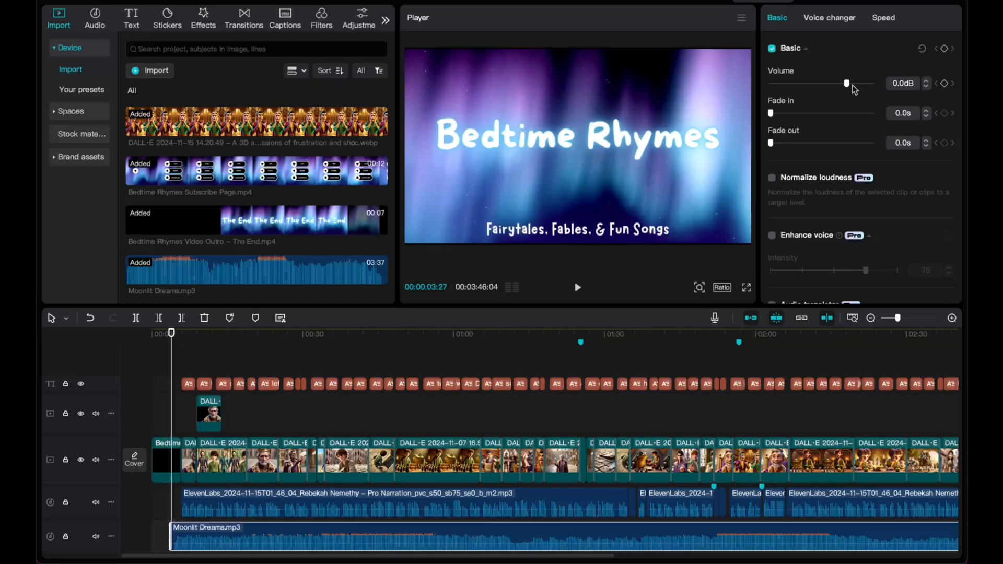
Normalize the music clip's loudness, lower its volume to -7.1dB, and play to check.
left_click(772, 178)
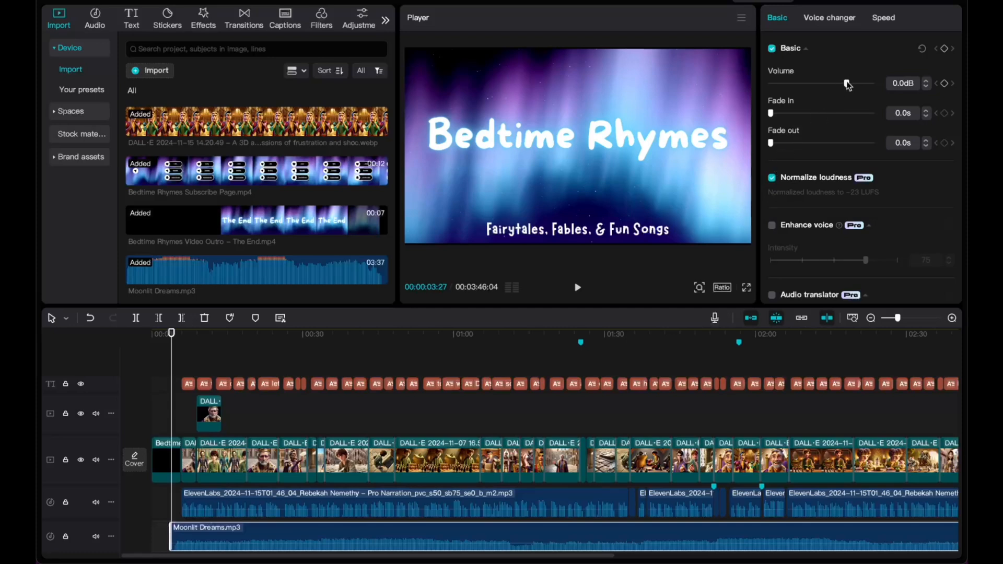
left_click_drag(845, 84, 839, 85)
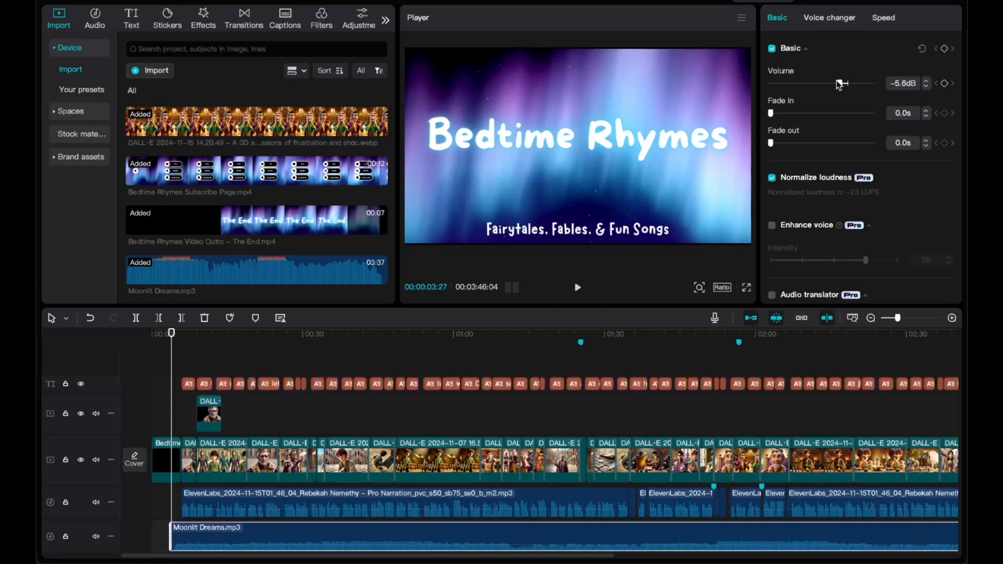
left_click_drag(840, 85, 837, 85)
left_click(160, 335)
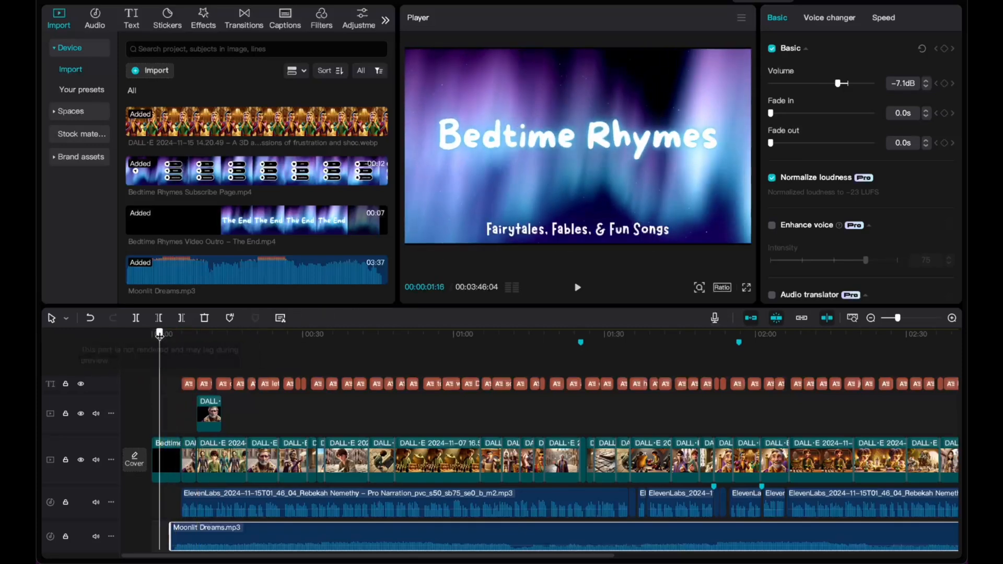
key("space")
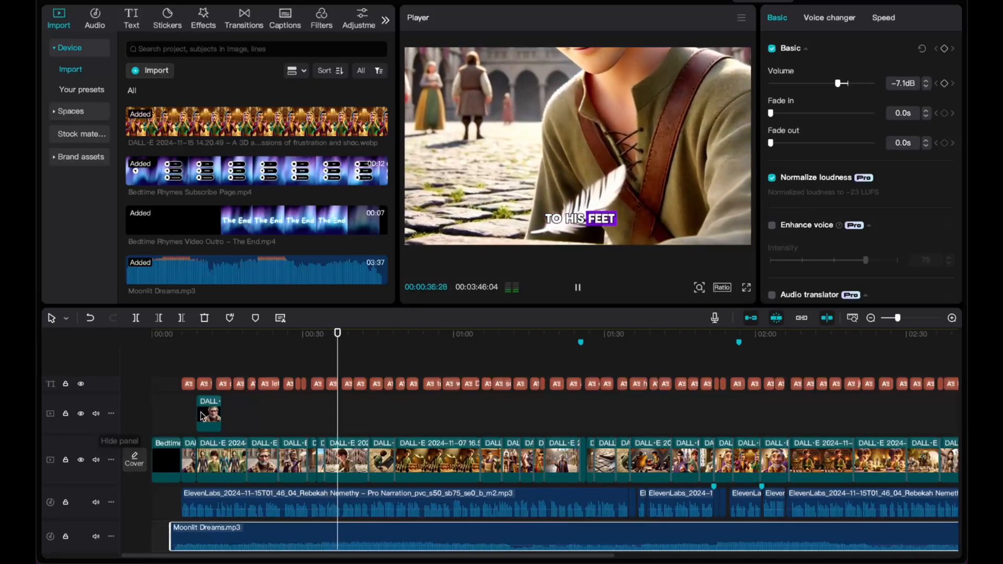
Play from about 00:31 to check timing, then drag the music clip left to the timeline start.
scroll(272, 428, "up", 2)
key("space")
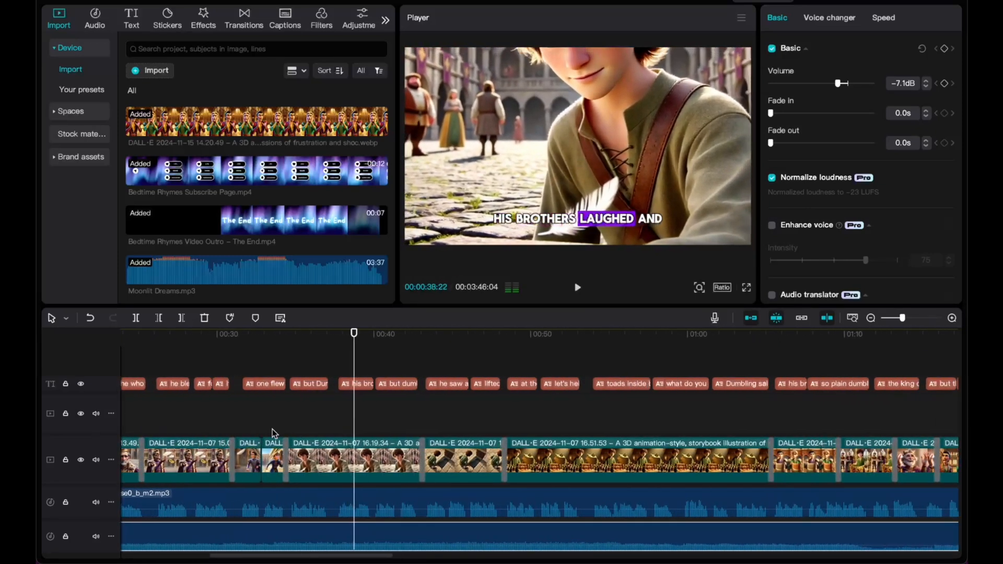
scroll(292, 450, "left", 5)
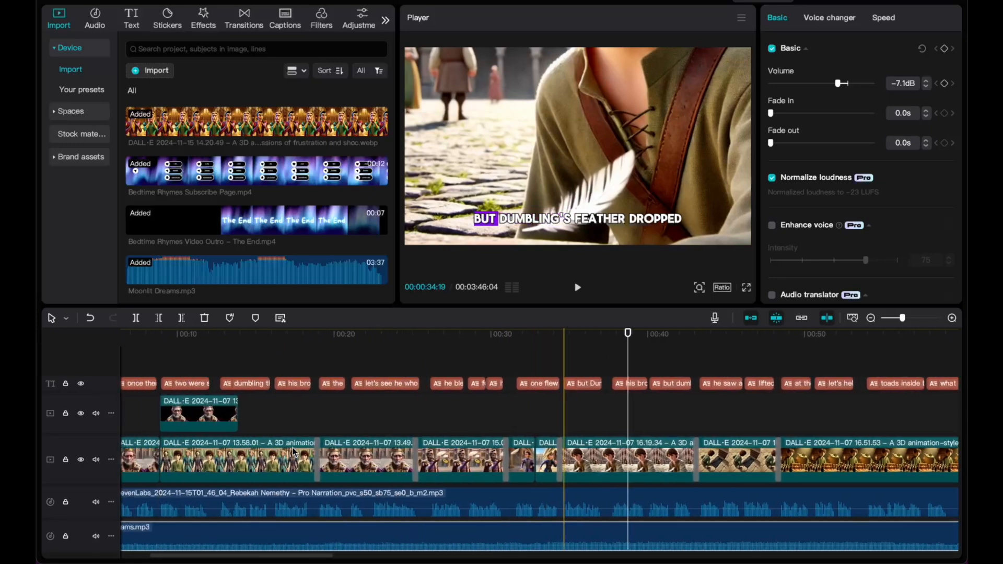
scroll(293, 450, "left", 3)
left_click_drag(681, 336, 652, 338)
key("space")
key("space")
left_click_drag(683, 527, 631, 524)
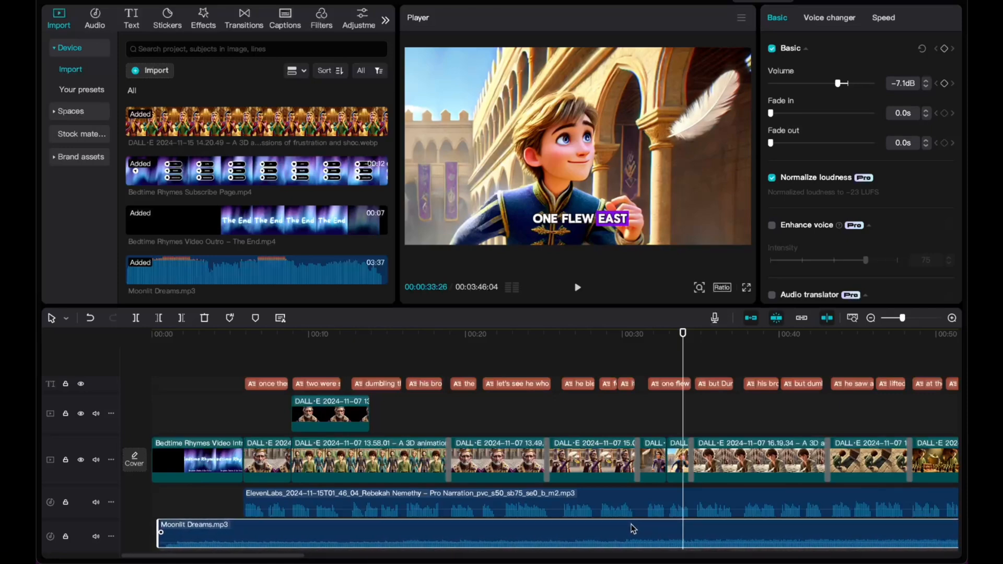
Nudge the music clip slightly later and replay from about 00:28 to check timing.
left_click(168, 335)
key("space")
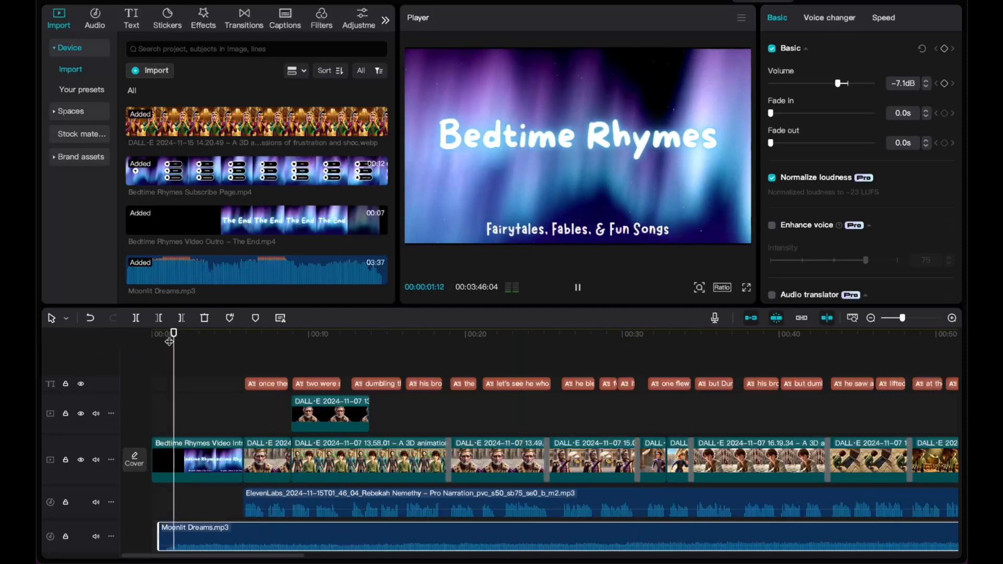
left_click(599, 342)
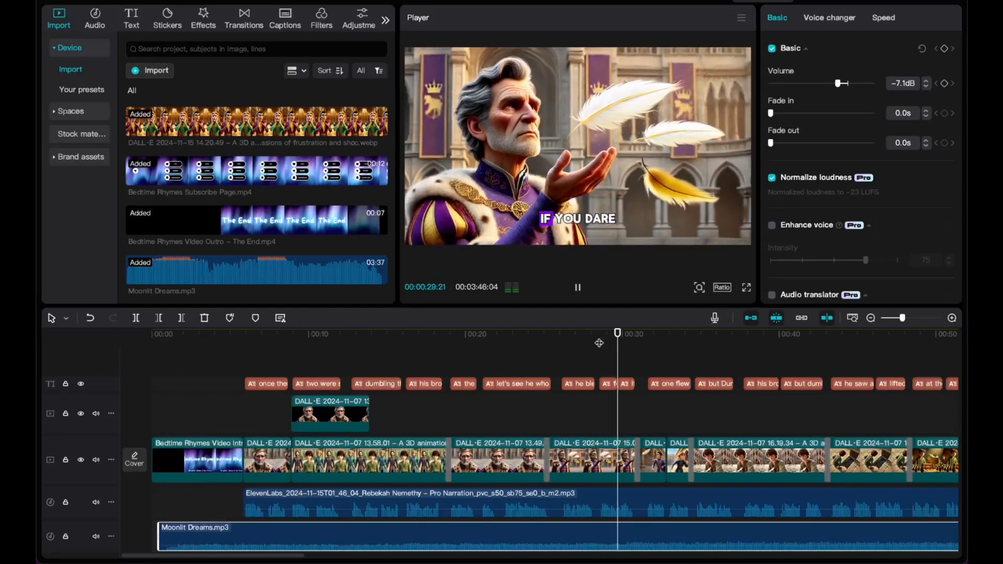
key("space")
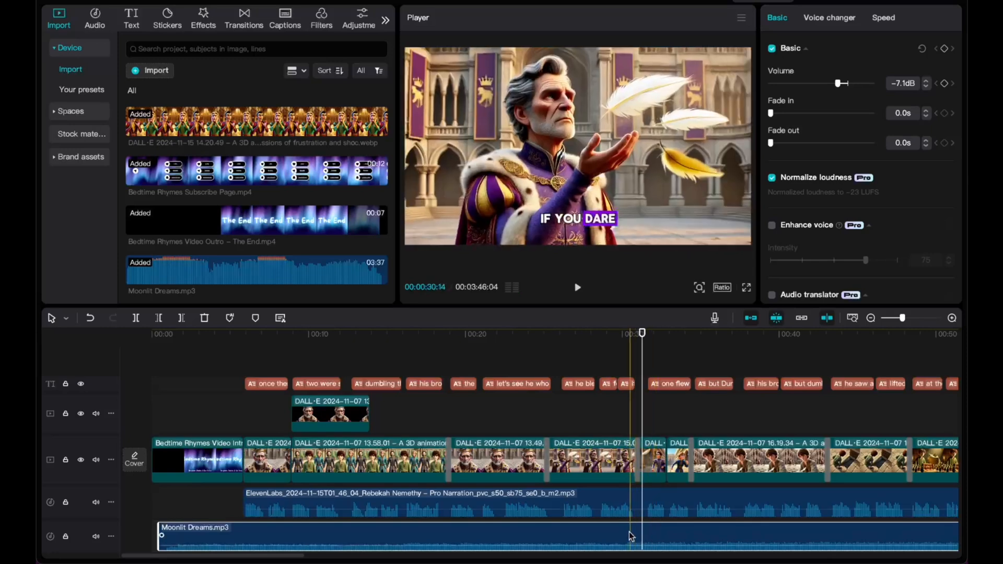
left_click_drag(625, 525, 629, 525)
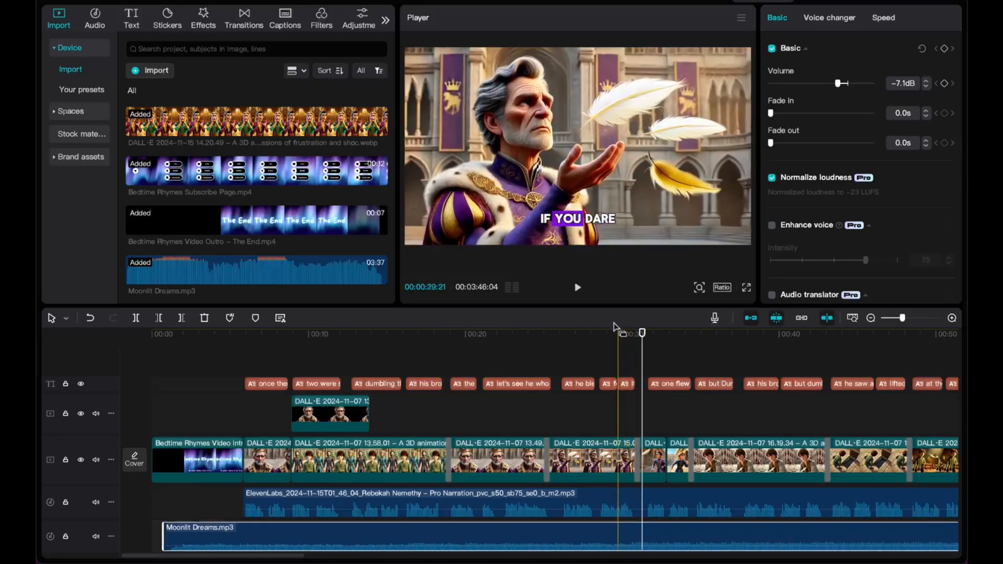
left_click(597, 334)
key("space")
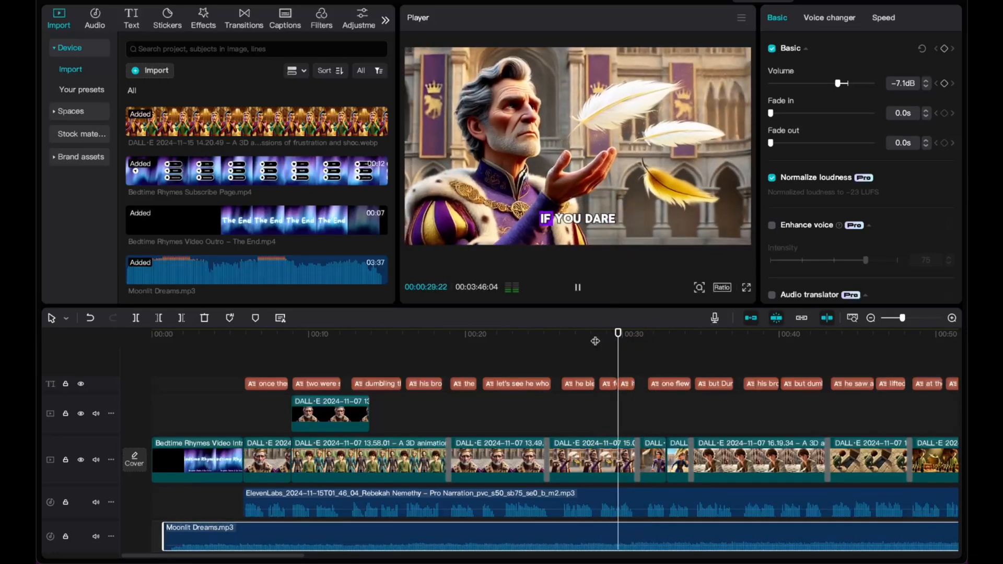
key("space")
Nudge the music clip a bit further right and replay from about 00:29 to confirm.
left_click_drag(632, 527, 637, 527)
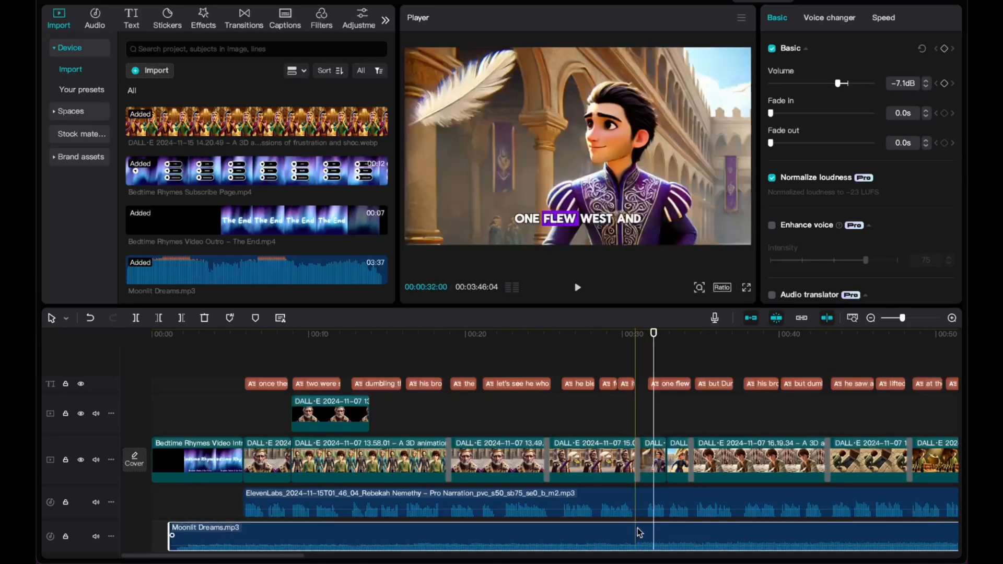
left_click(614, 335)
key("space")
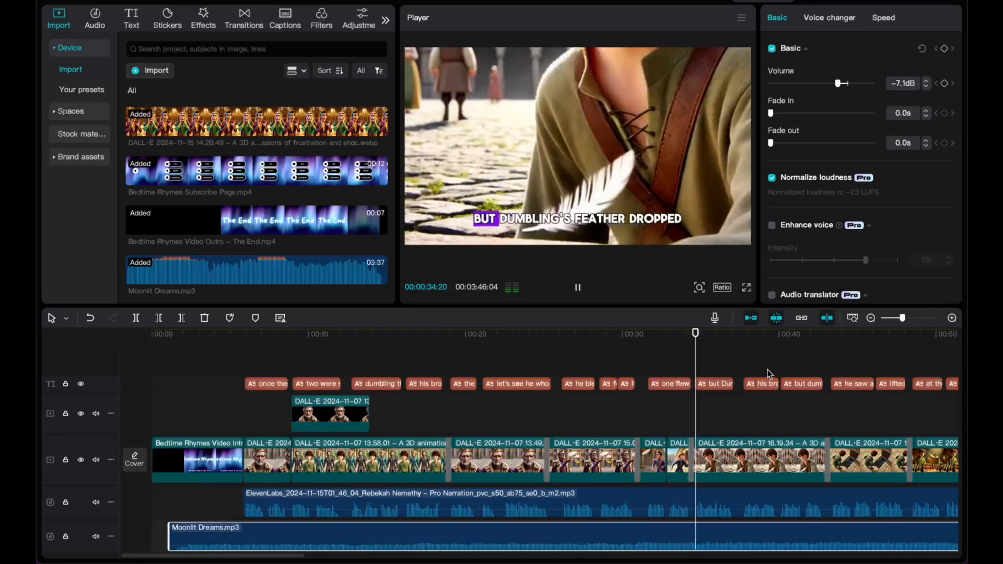
scroll(817, 395, "right", 3)
scroll(817, 395, "right", 4)
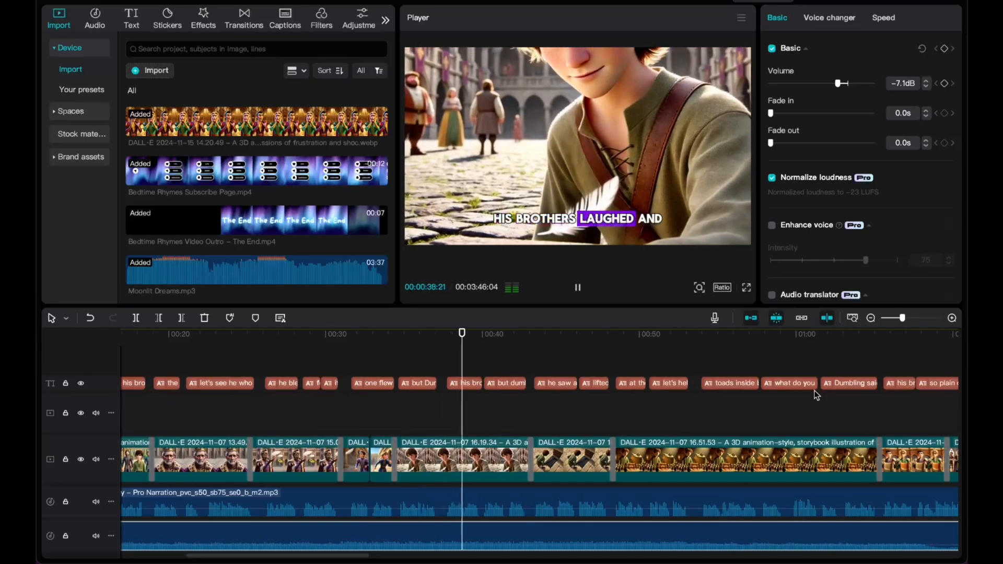
scroll(816, 395, "right", 6)
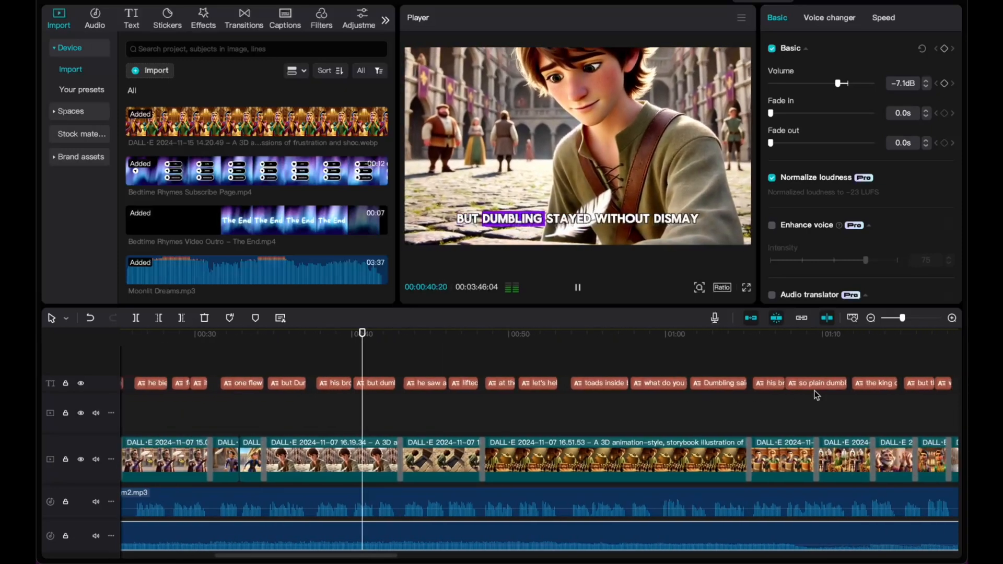
scroll(817, 396, "down", 2)
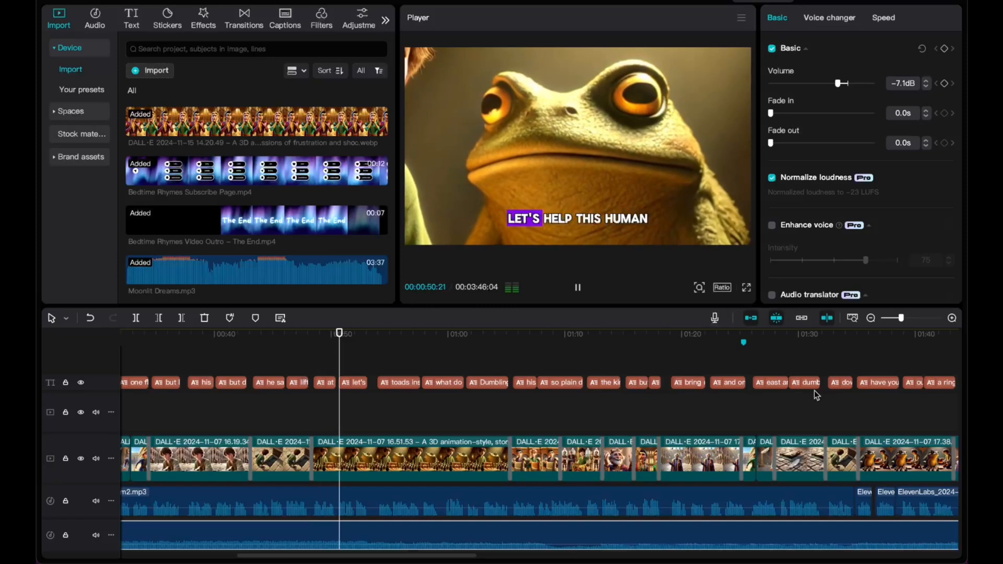
left_click_drag(838, 85, 835, 85)
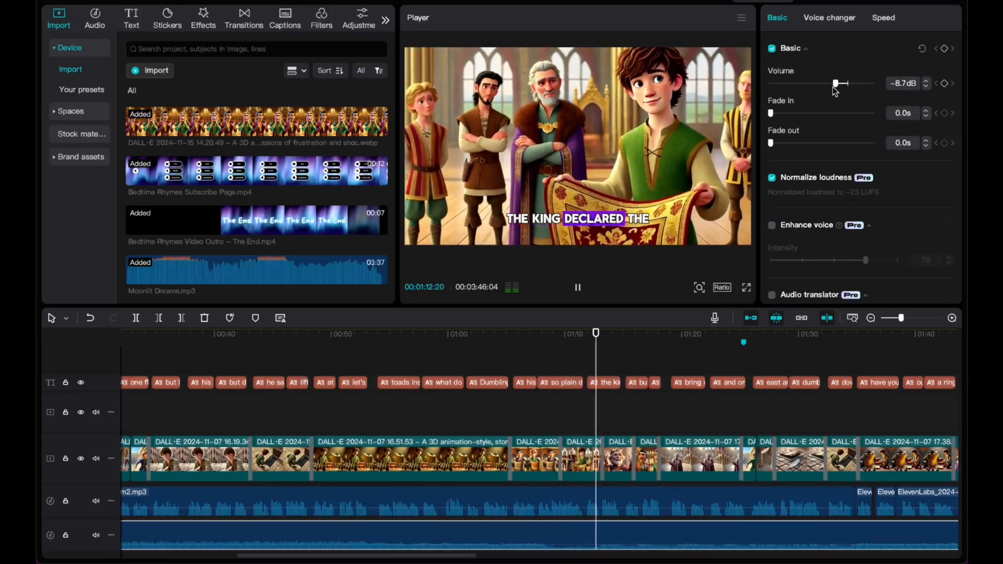
scroll(825, 409, "right", 3)
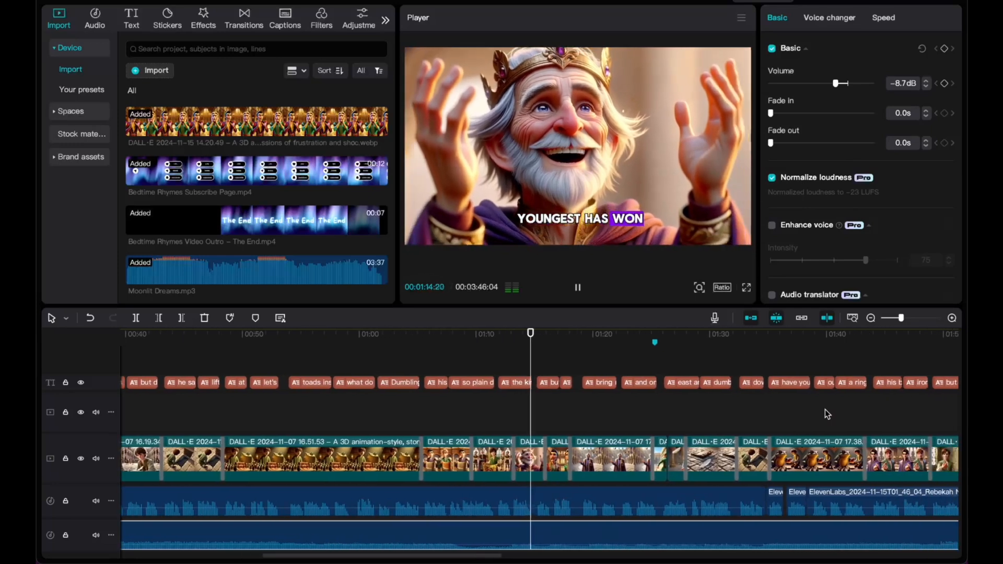
scroll(826, 409, "right", 5)
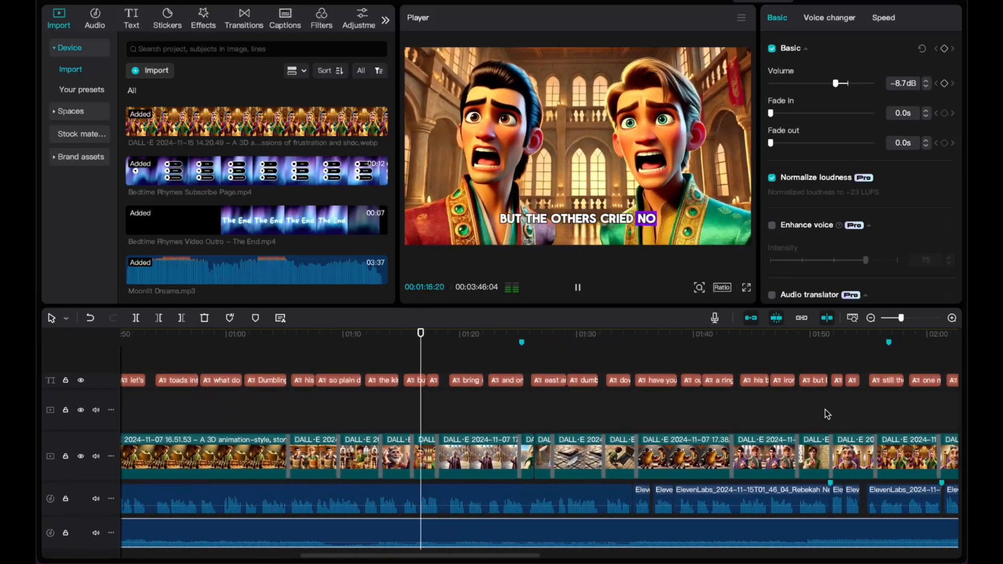
scroll(826, 409, "right", 2)
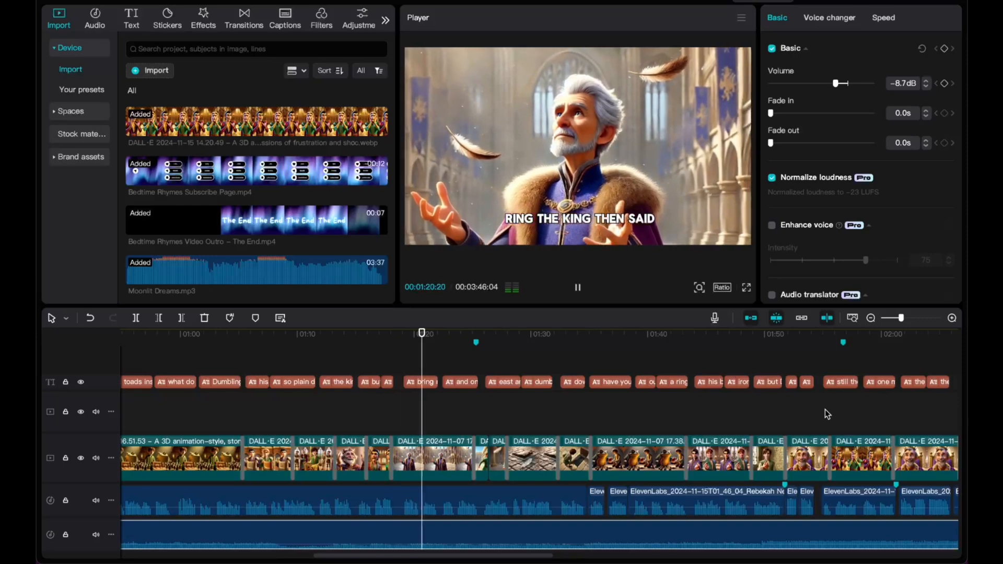
scroll(826, 409, "right", 2)
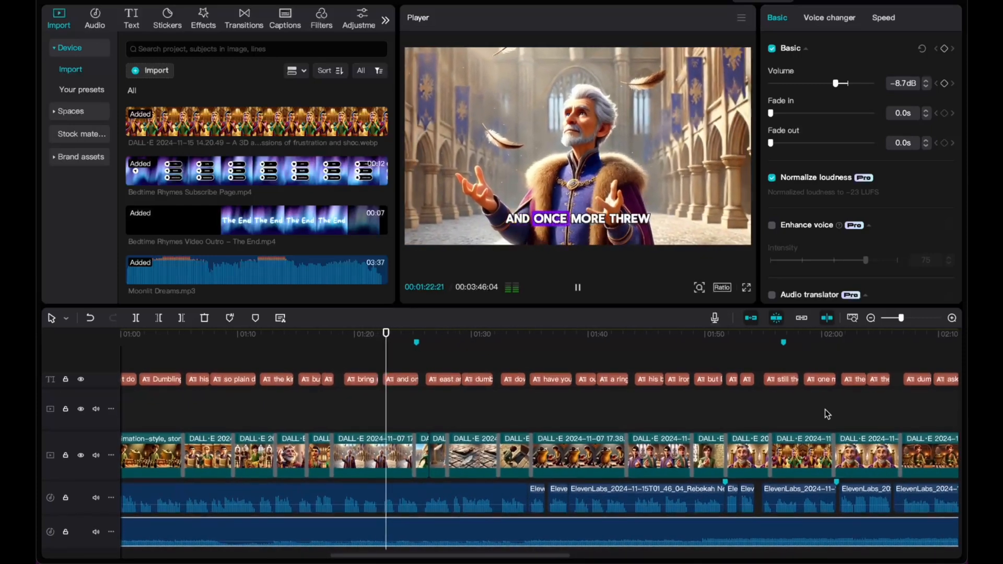
scroll(825, 409, "right", 1)
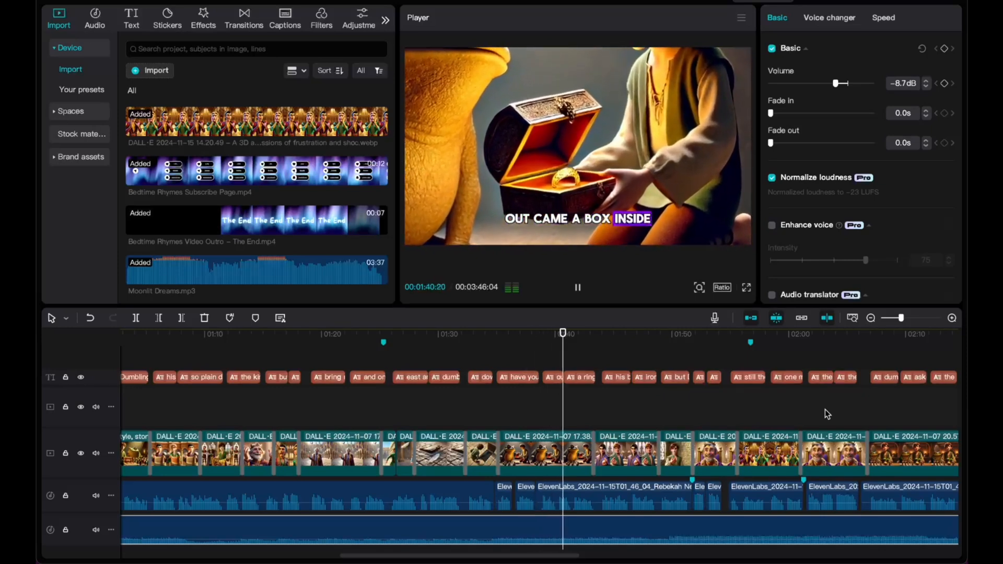
scroll(826, 410, "right", 3)
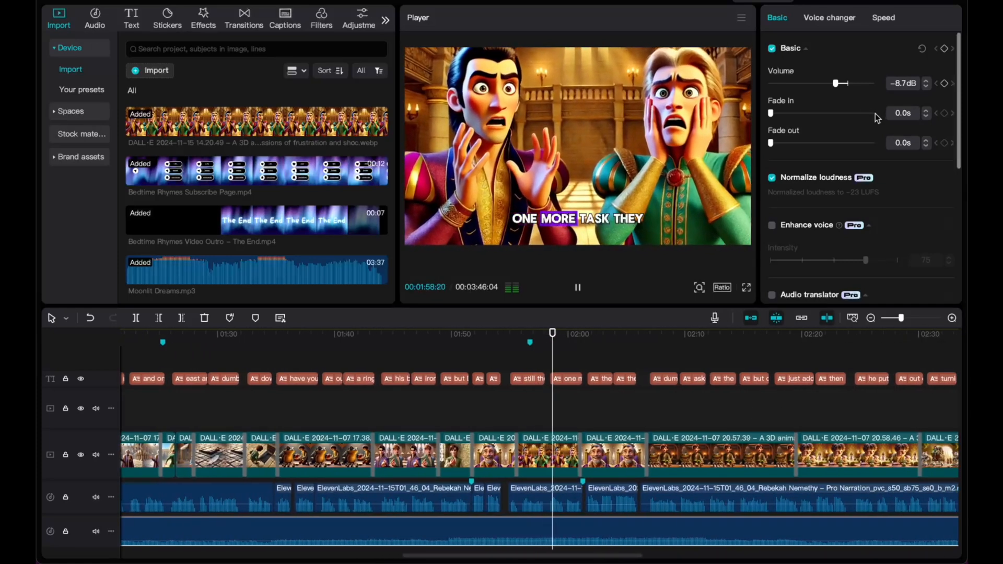
Lower the Moonlit Dreams music volume to -9.2 dB.
left_click_drag(837, 85, 835, 85)
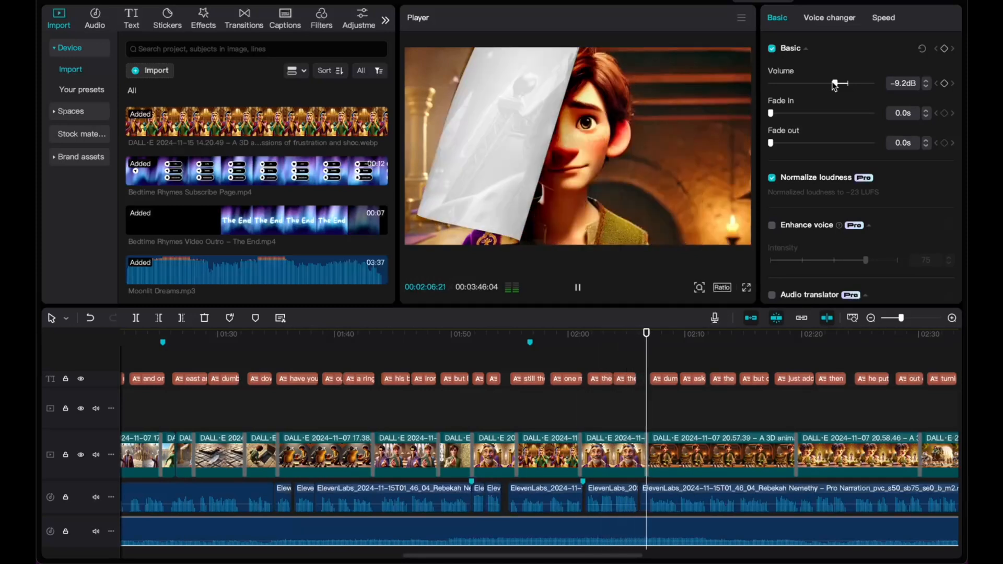
scroll(810, 408, "right", 2)
scroll(807, 407, "right", 5)
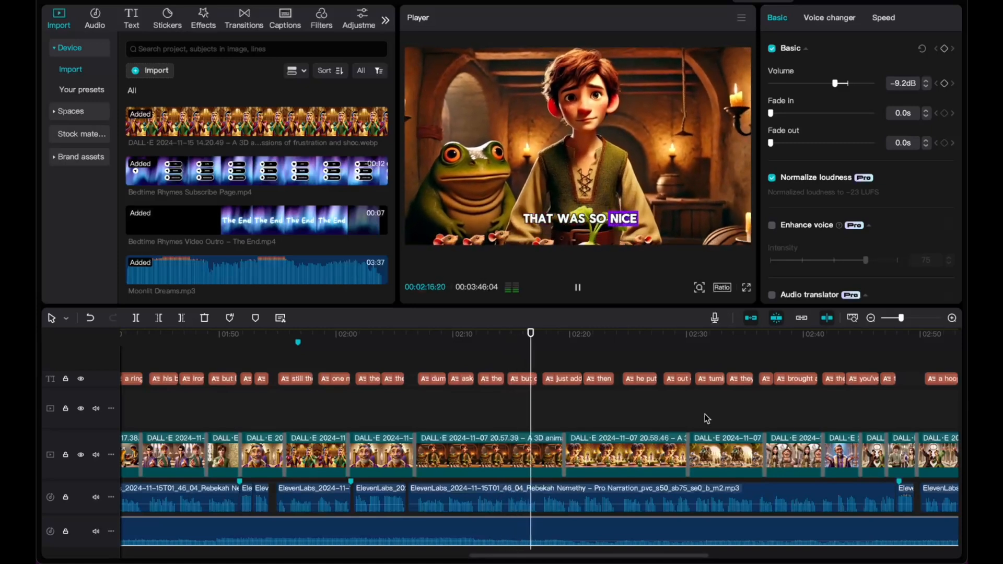
scroll(697, 419, "left", 5)
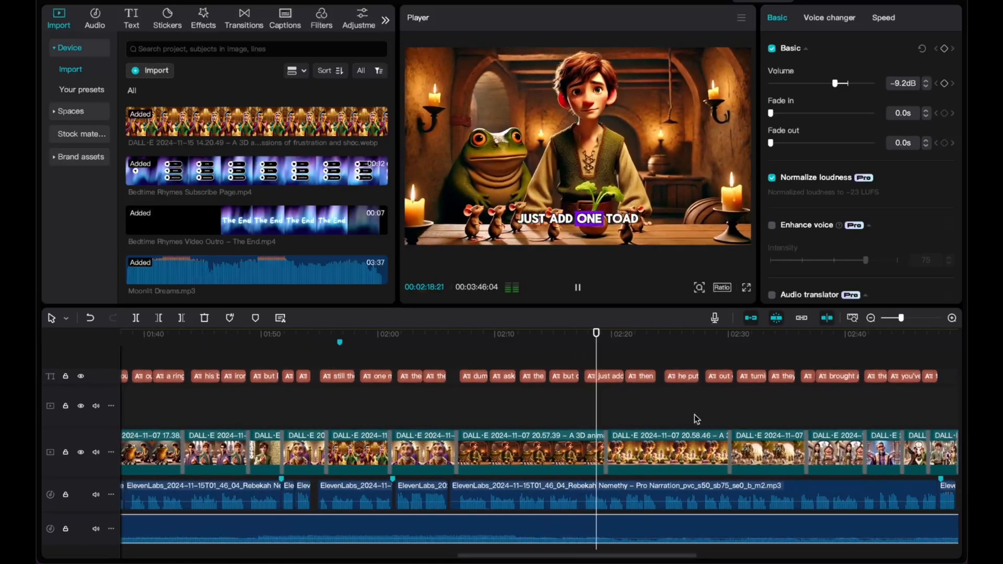
scroll(697, 419, "right", 10)
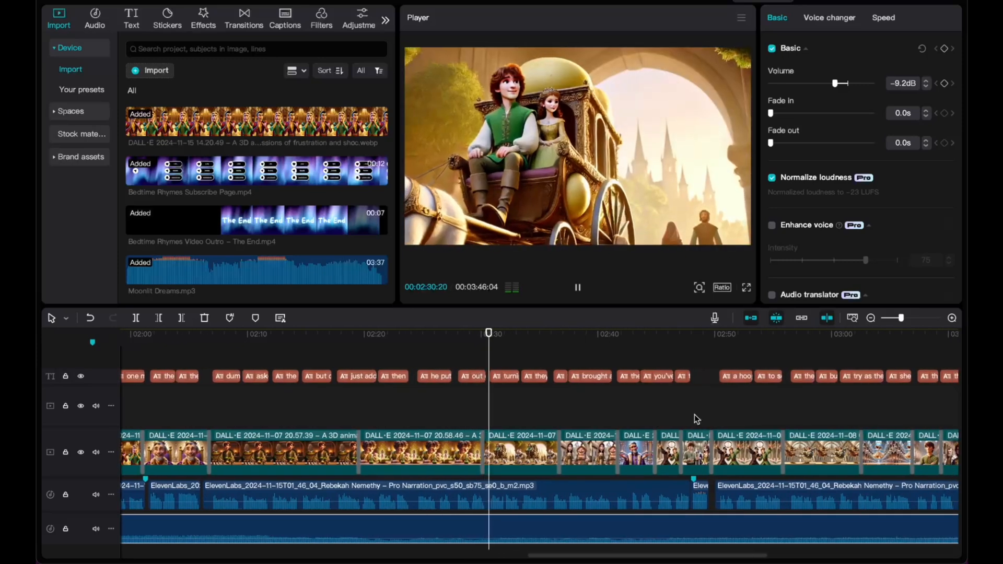
scroll(696, 419, "left", 10)
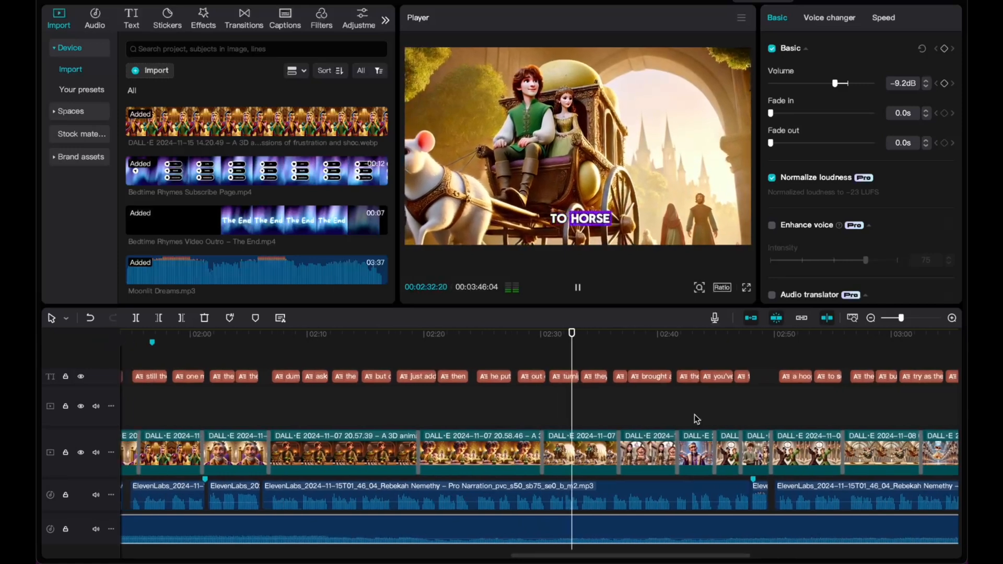
scroll(696, 419, "left", 1)
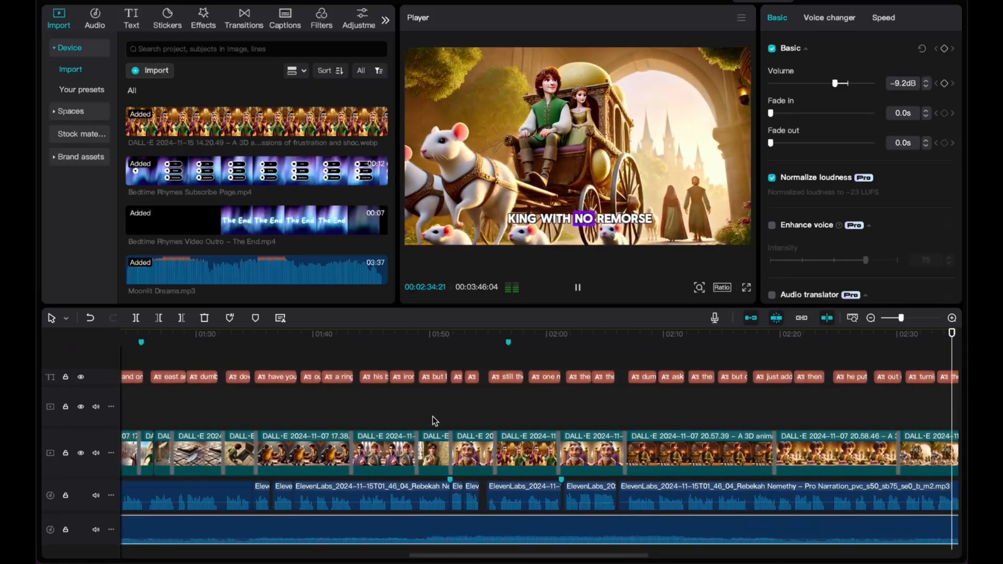
scroll(434, 421, "left", 4)
Play back from about 1:34 and jump to 1:49 to check the music level.
left_click(362, 335)
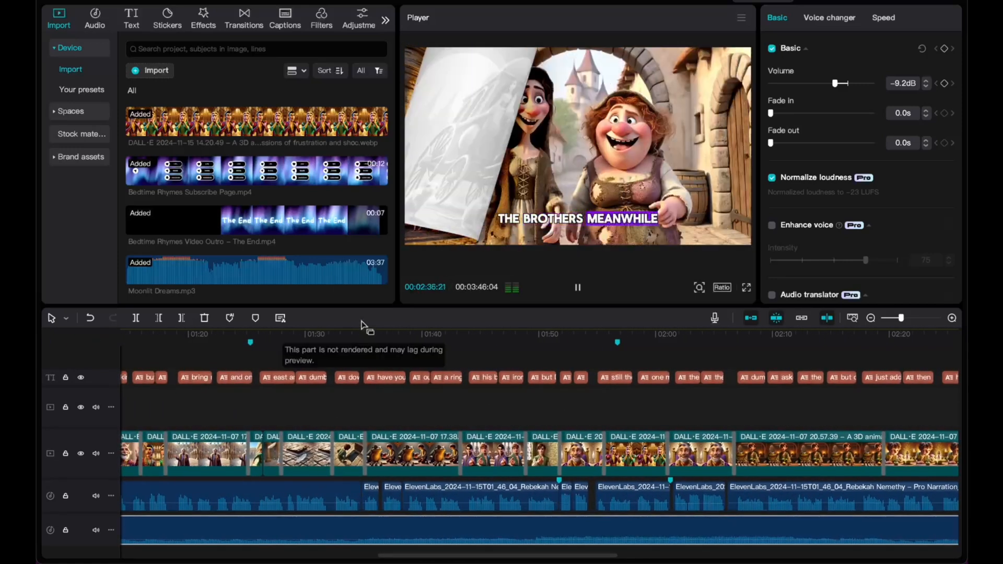
key("space")
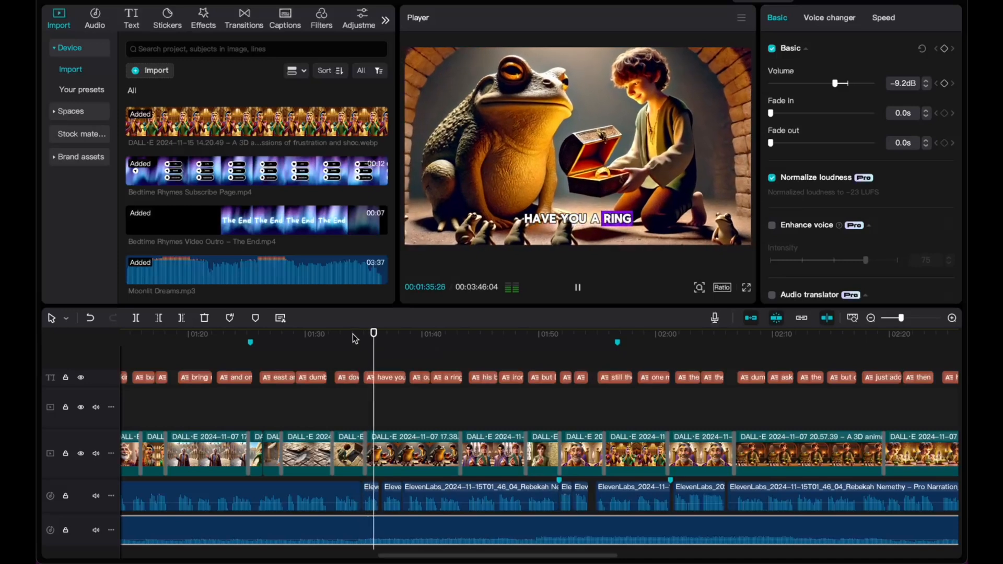
left_click(528, 335)
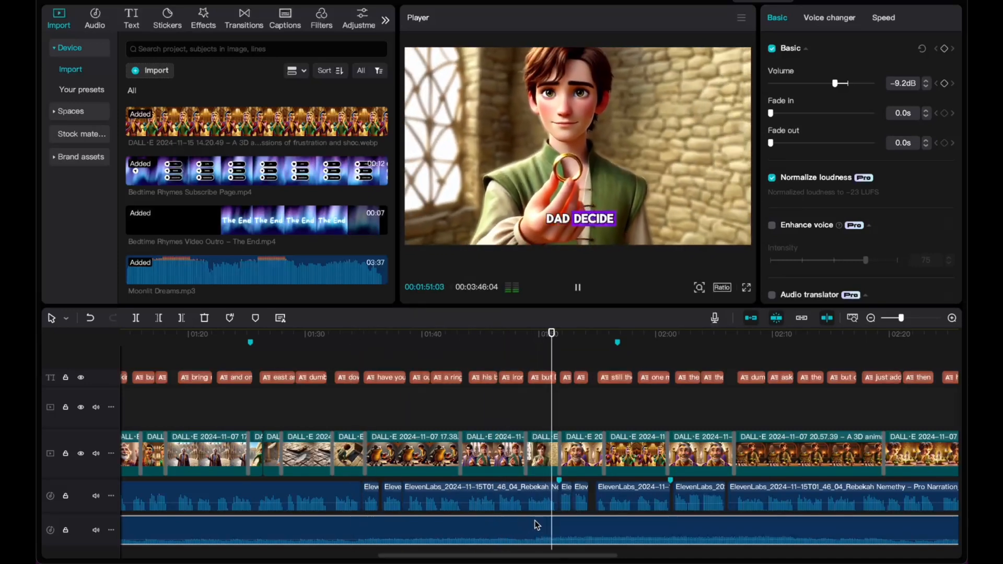
scroll(544, 512, "right", 2)
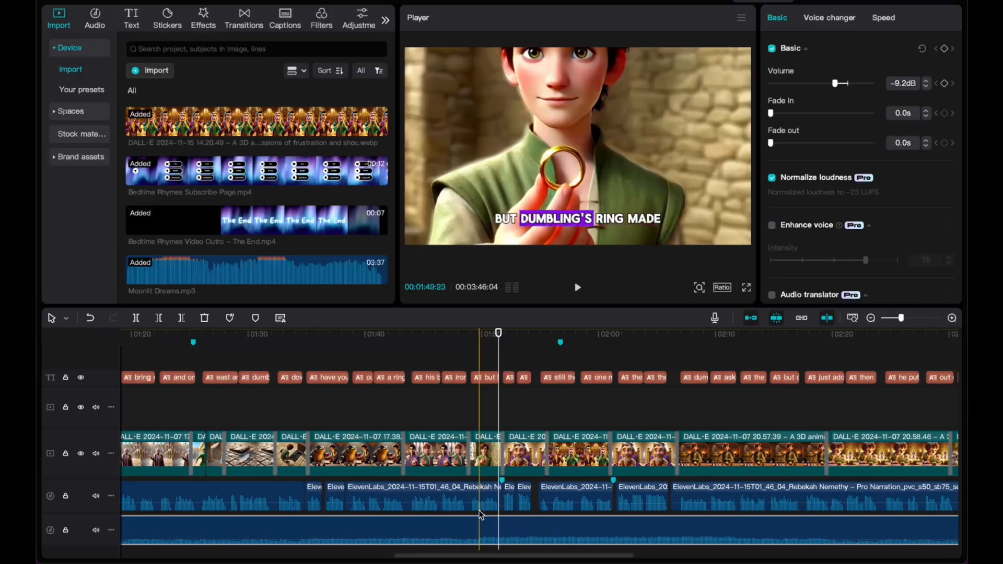
scroll(522, 515, "down", 5)
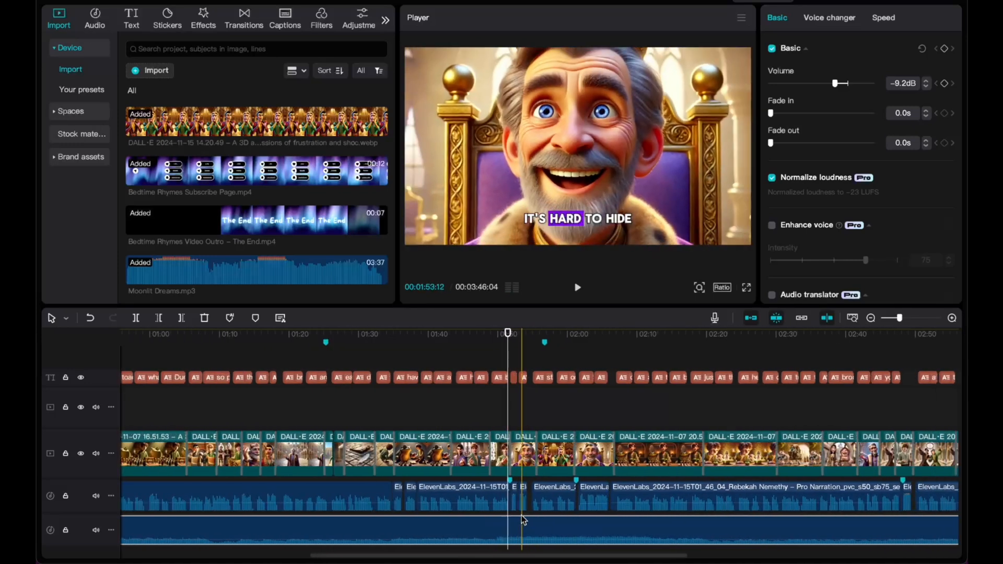
scroll(611, 504, "right", 1)
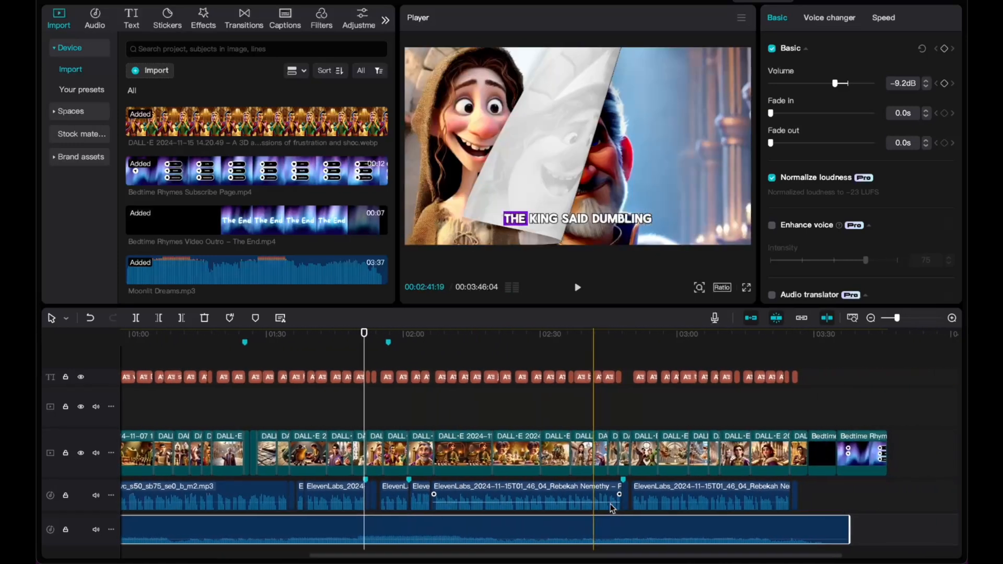
scroll(610, 504, "left", 3)
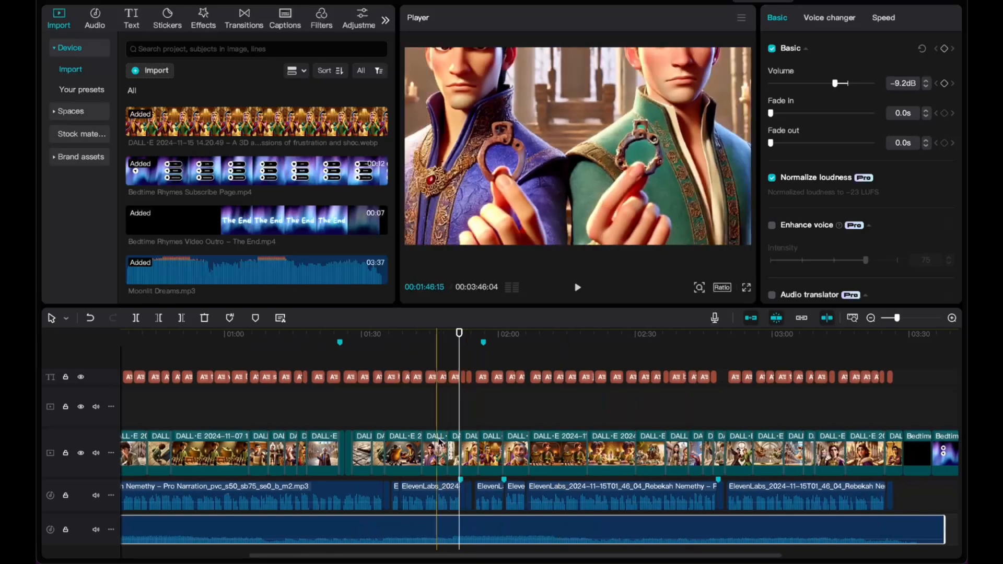
scroll(463, 529, "up", 5)
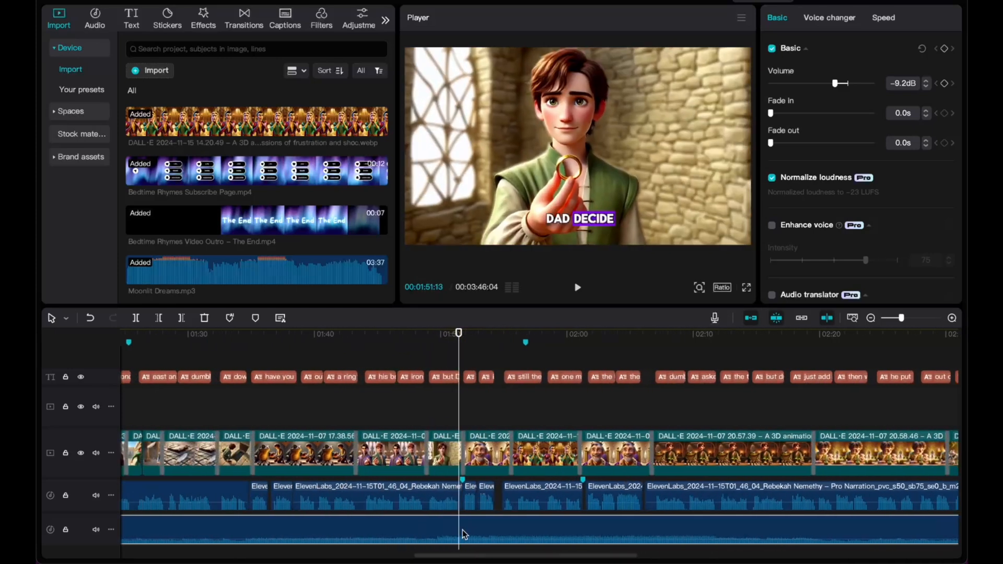
left_click(433, 516)
left_click_drag(434, 516, 725, 520)
scroll(667, 476, "down", 6)
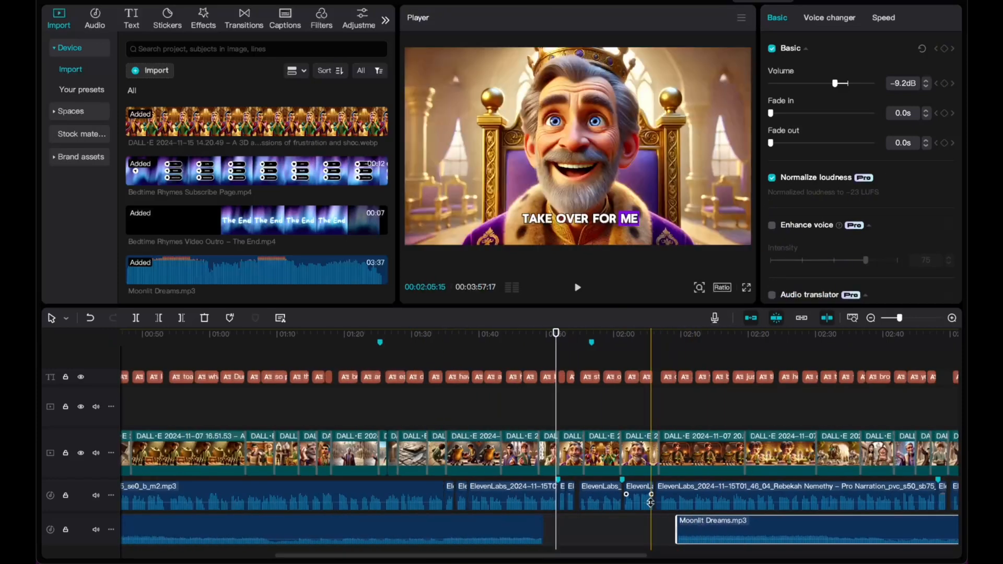
scroll(667, 477, "down", 1)
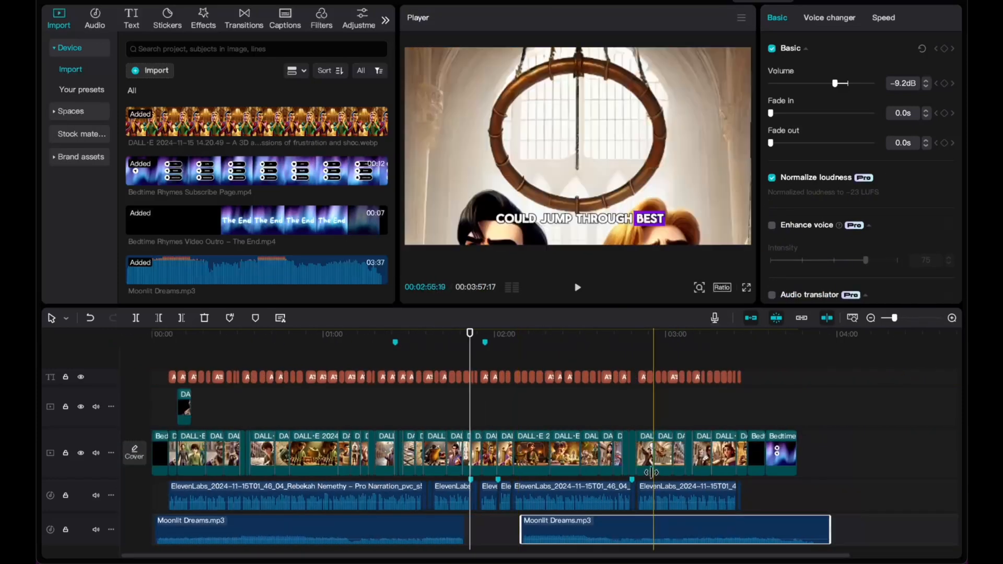
left_click(433, 339)
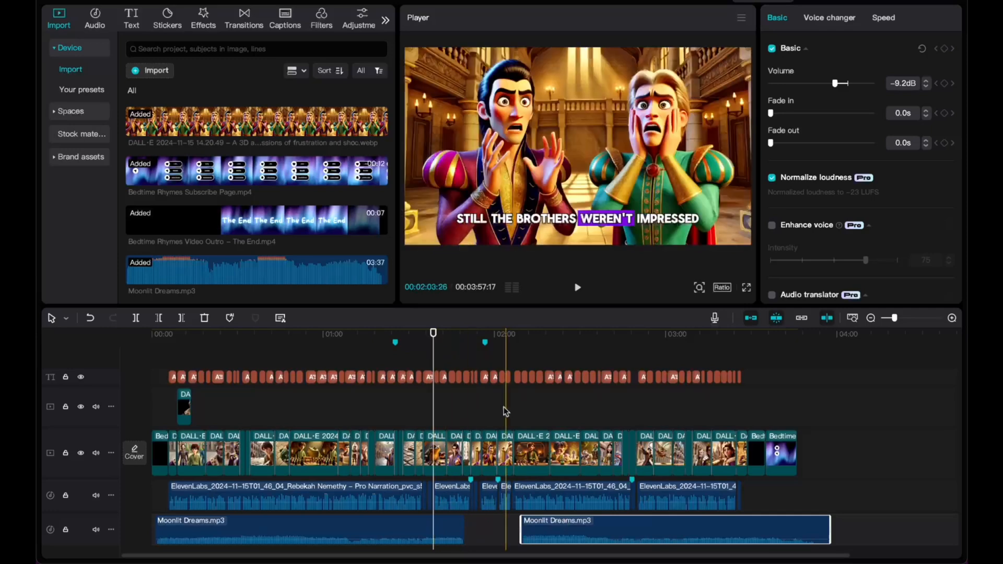
scroll(538, 457, "up", 5)
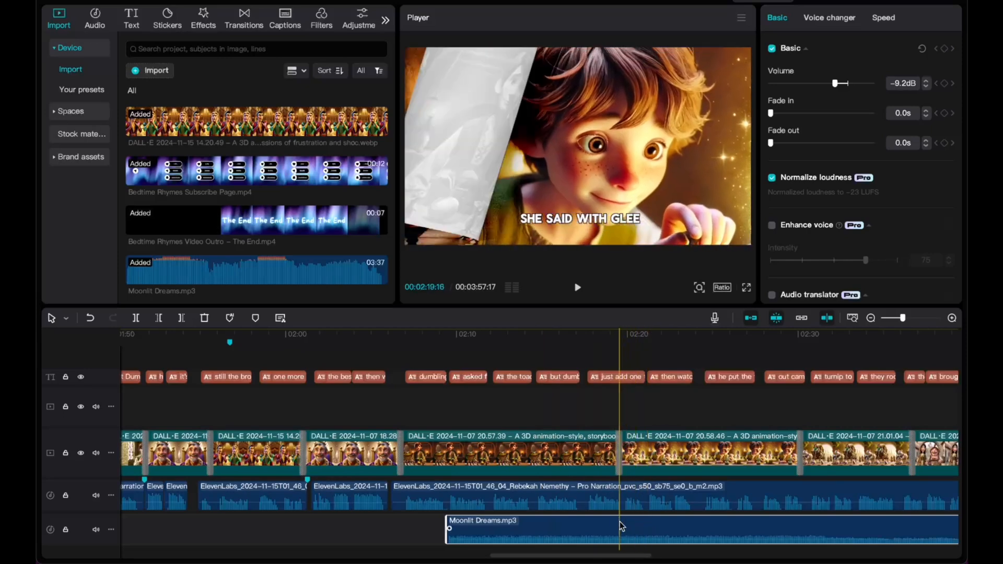
left_click_drag(612, 519, 792, 520)
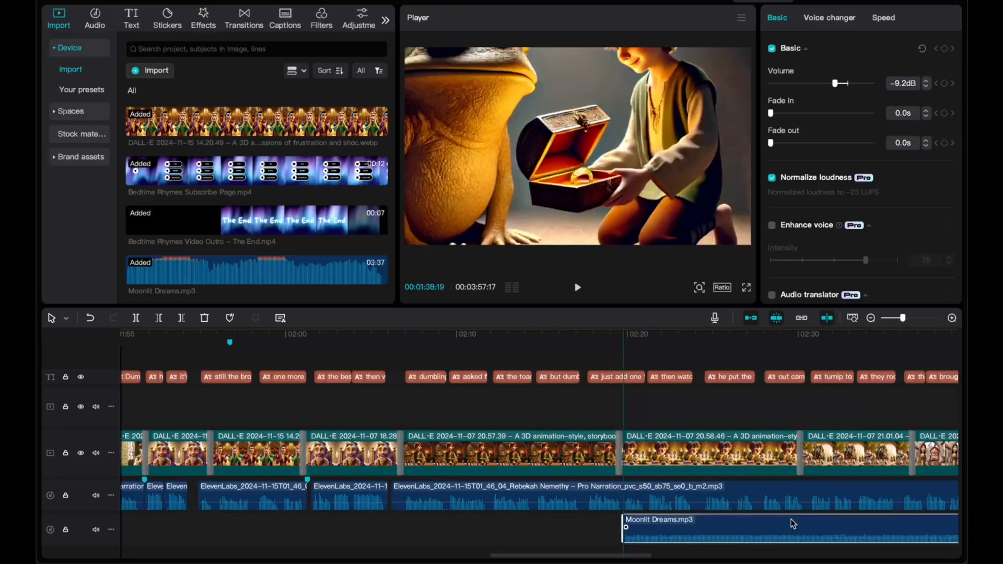
left_click_drag(732, 519, 910, 520)
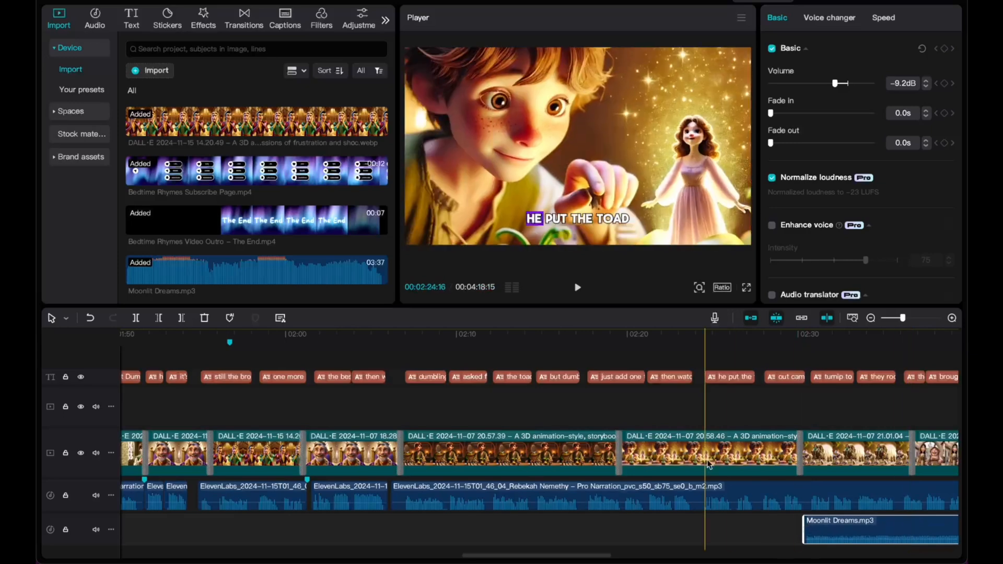
scroll(707, 459, "left", 5)
scroll(707, 460, "left", 1)
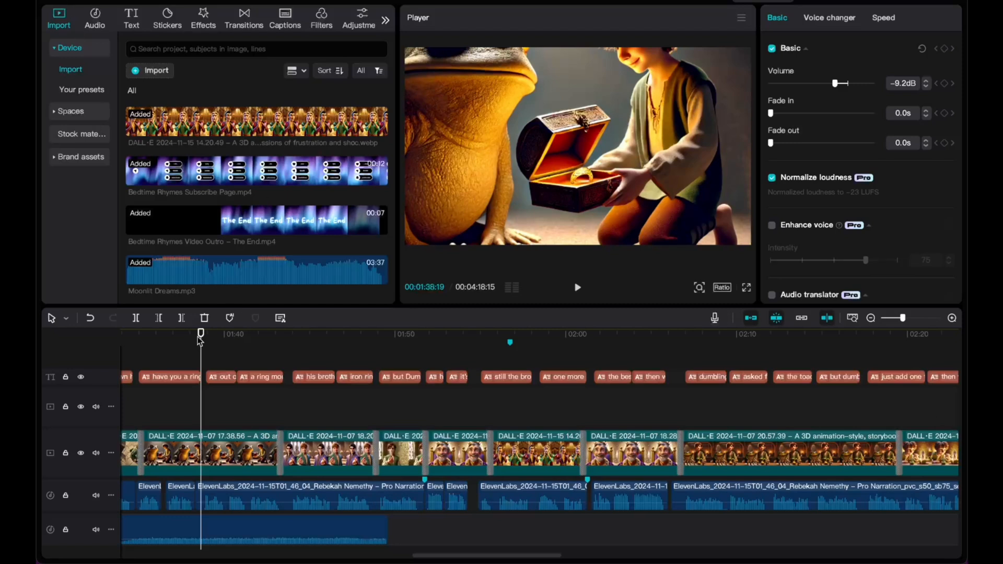
left_click_drag(199, 341, 196, 343)
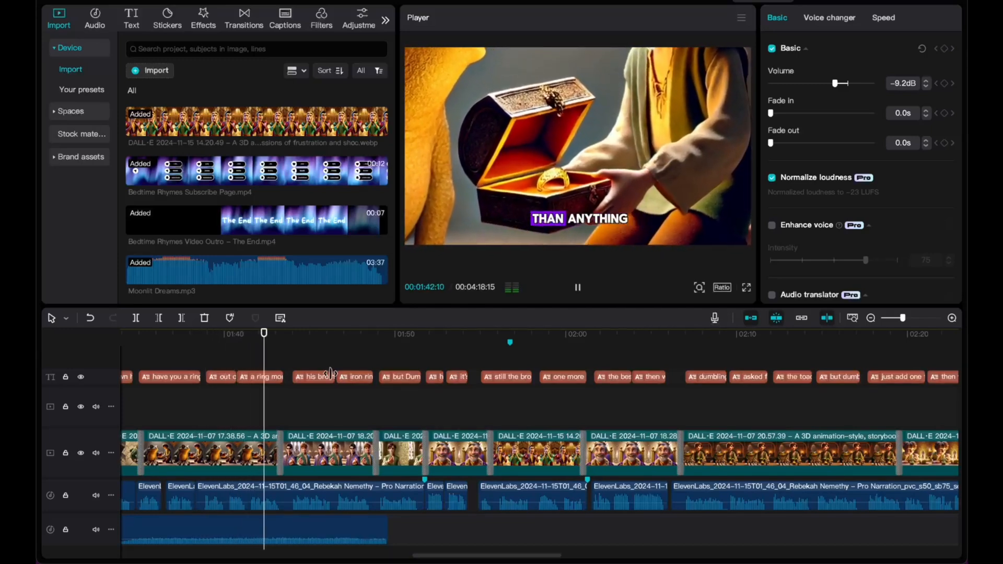
scroll(330, 373, "left", 3)
scroll(330, 373, "left", 10)
scroll(330, 373, "right", 10)
scroll(330, 373, "right", 6)
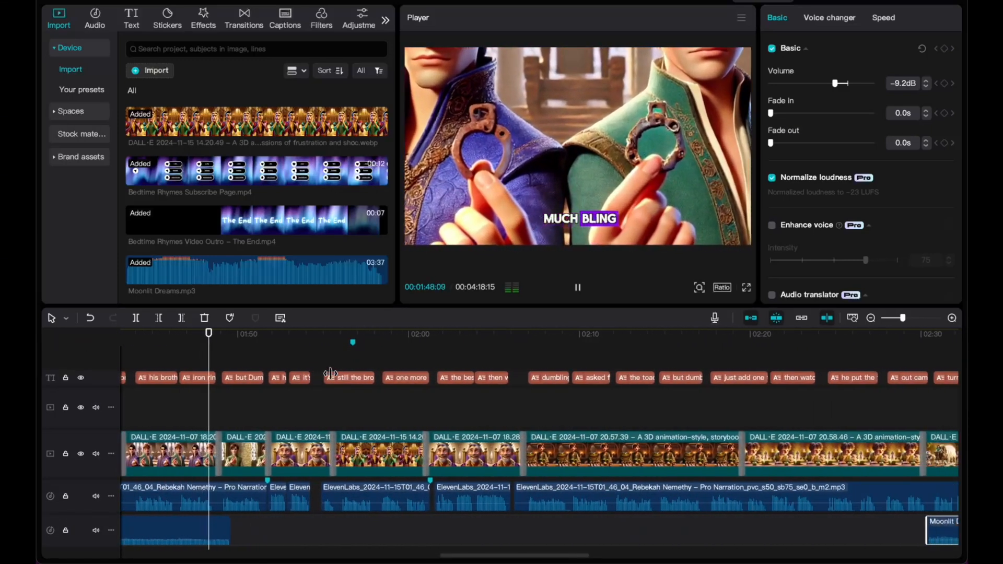
key("space")
scroll(322, 399, "left", 3)
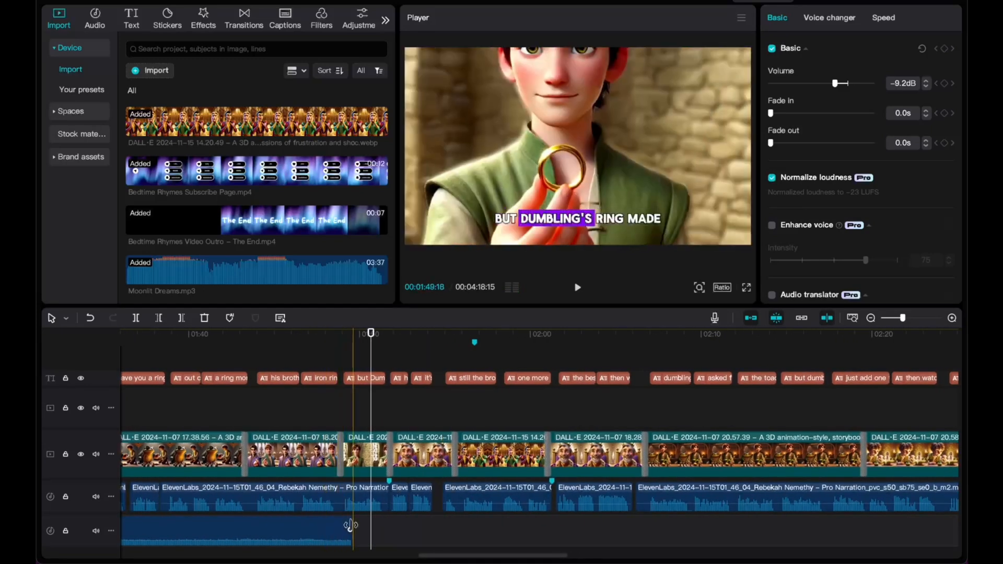
scroll(329, 475, "left", 15)
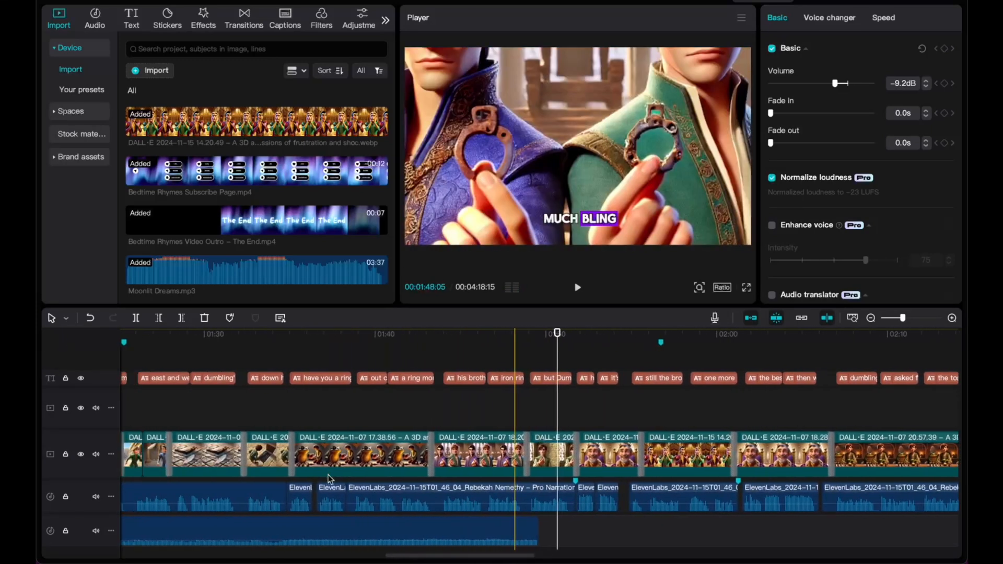
scroll(328, 475, "left", 15)
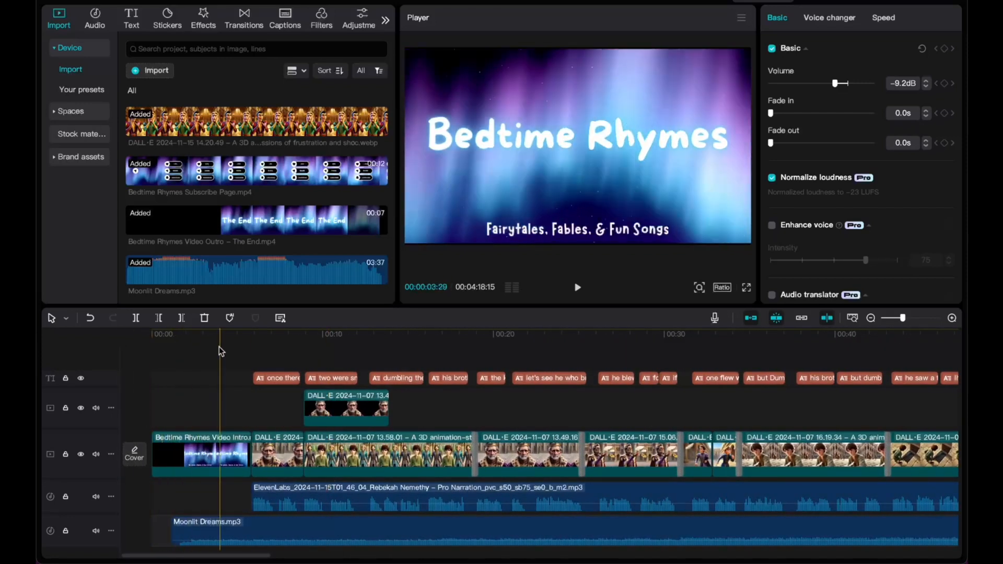
Preview from 0:30, then give the Moonlit Dreams clip's end an 8.8s fade-out near 1:50.
left_click(667, 334)
key("space")
key("space")
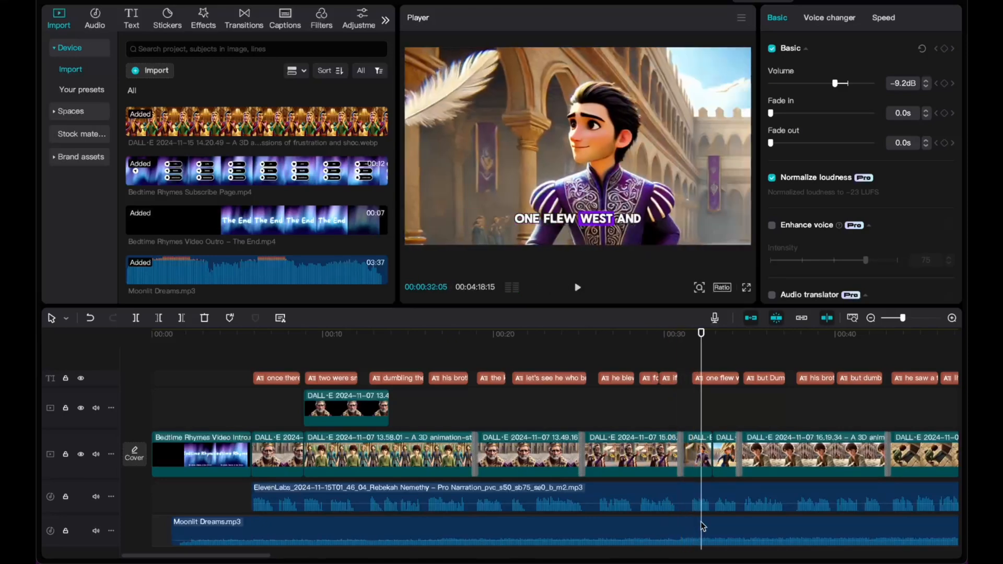
scroll(700, 521, "right", 1)
scroll(701, 522, "right", 15)
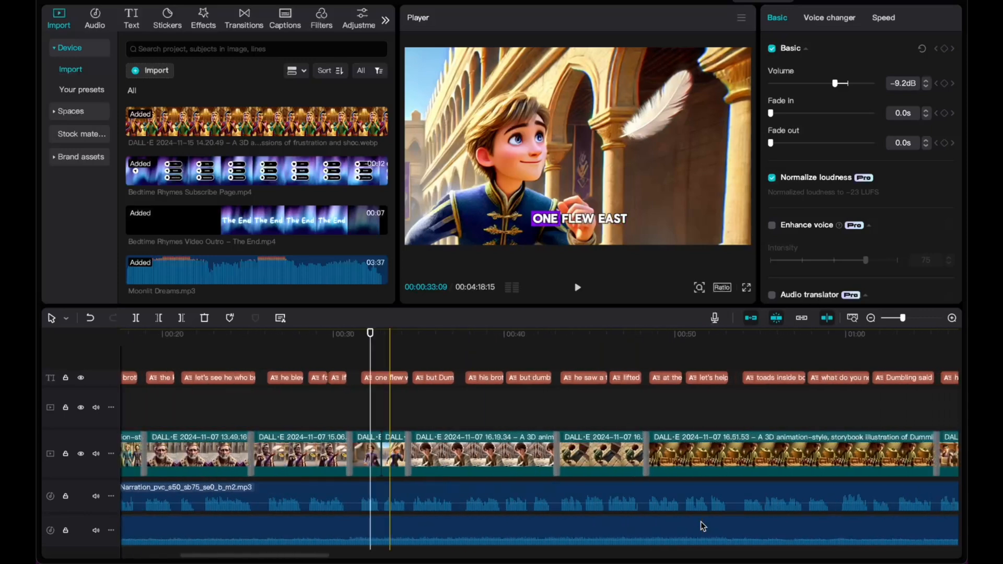
scroll(701, 522, "right", 10)
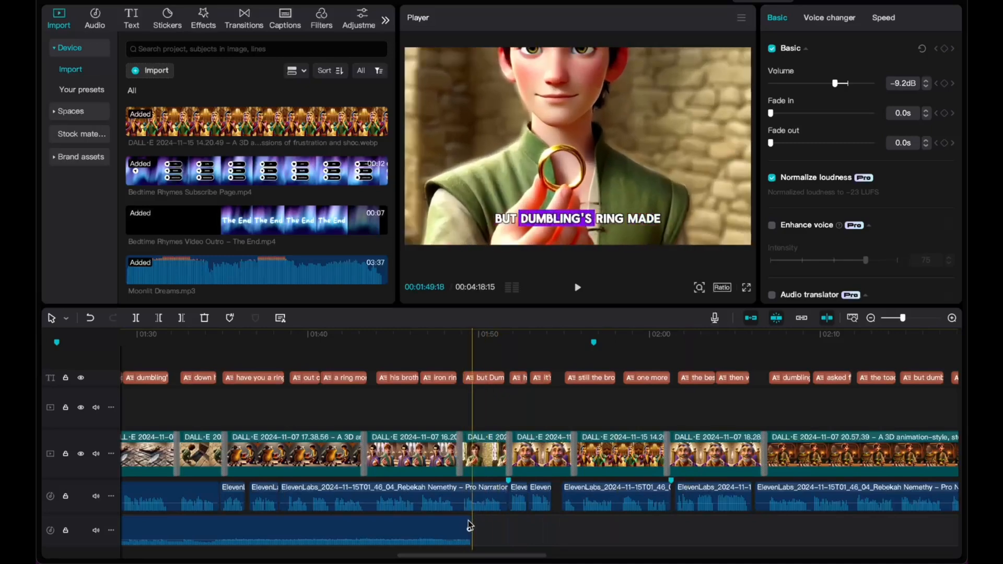
left_click_drag(467, 530, 350, 536)
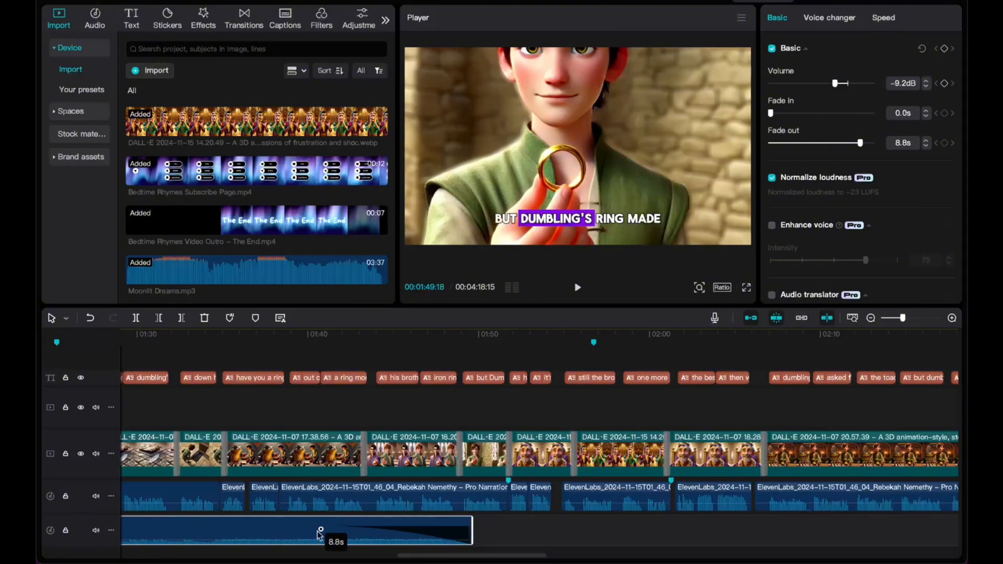
left_click(346, 337)
key("space")
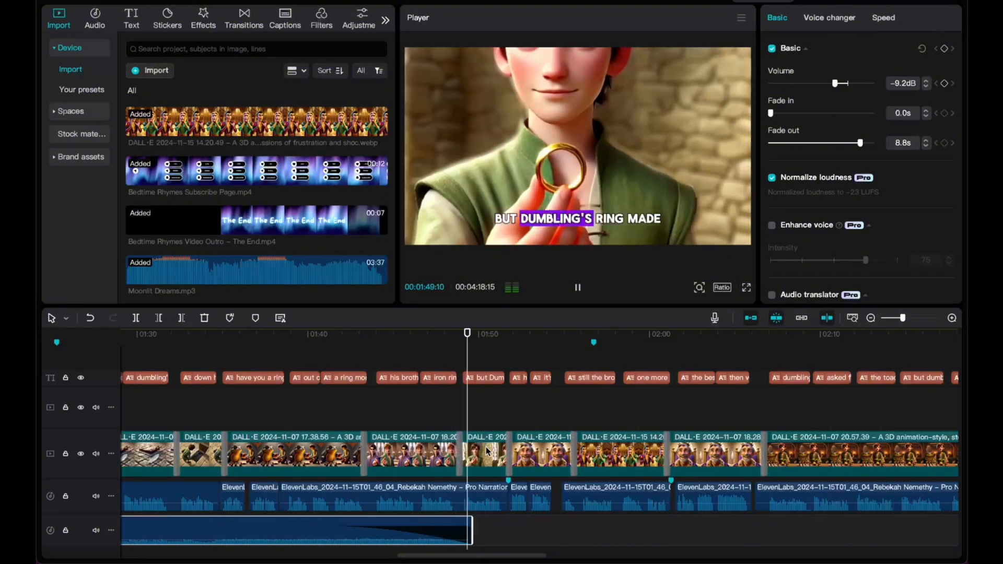
scroll(486, 451, "up", 3)
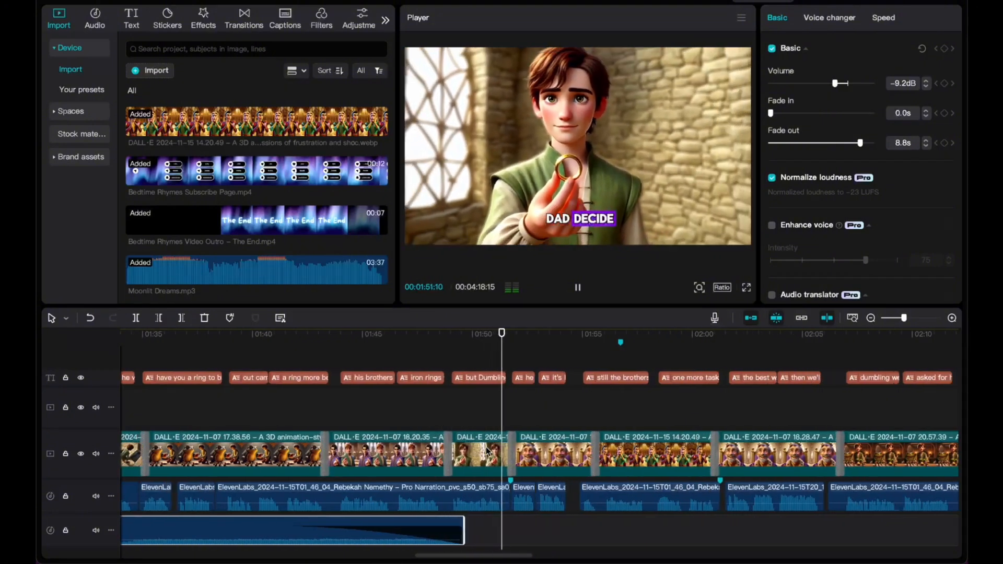
scroll(486, 451, "down", 4)
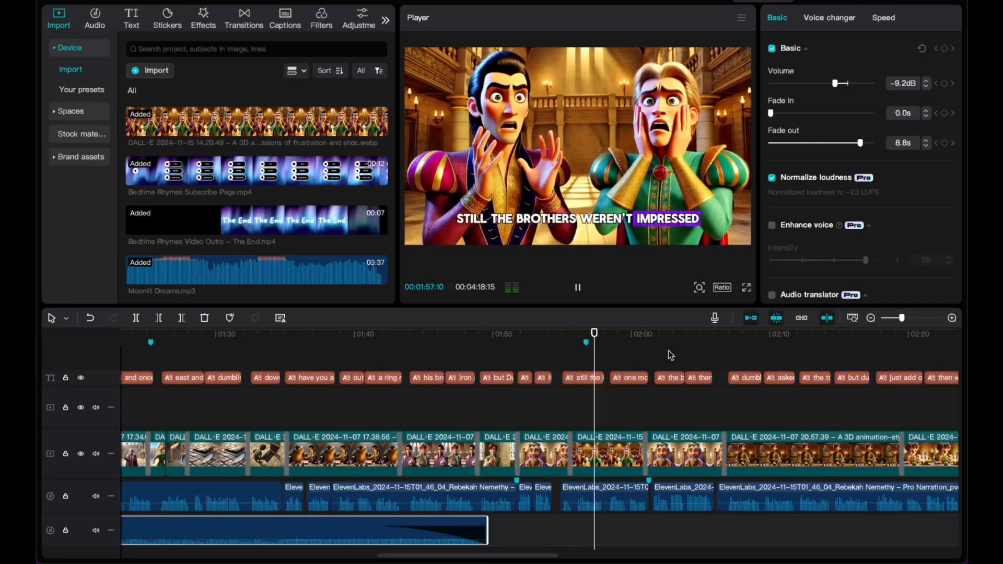
scroll(666, 423, "right", 6)
scroll(665, 422, "right", 3)
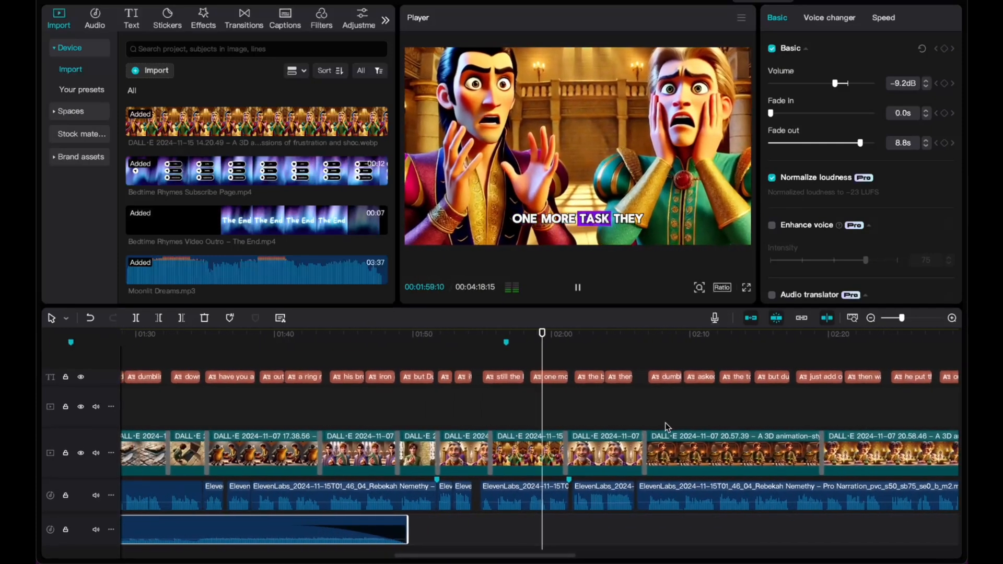
Move the later Moonlit Dreams clip further right along the timeline.
left_click(573, 337)
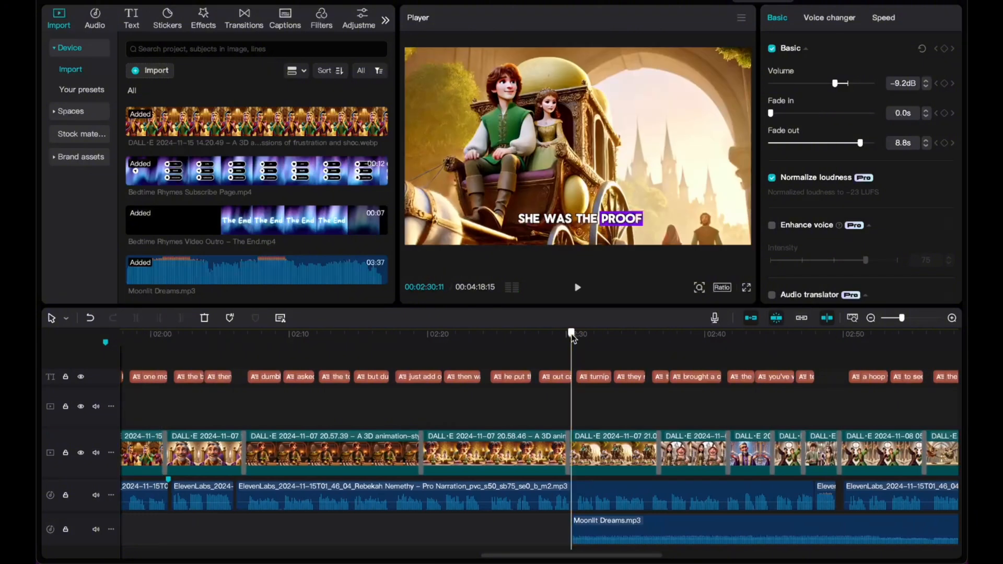
scroll(530, 490, "left", 3)
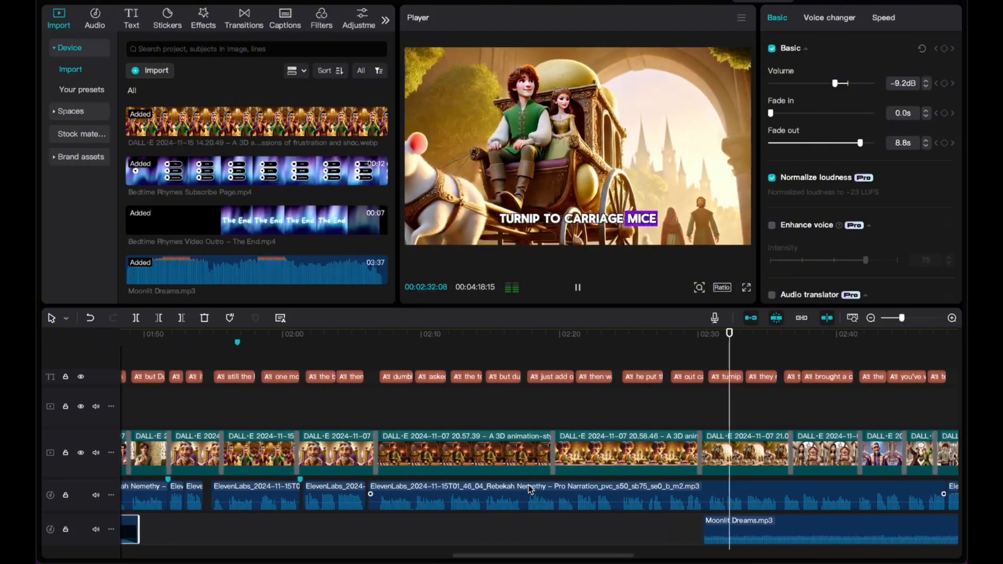
key("space")
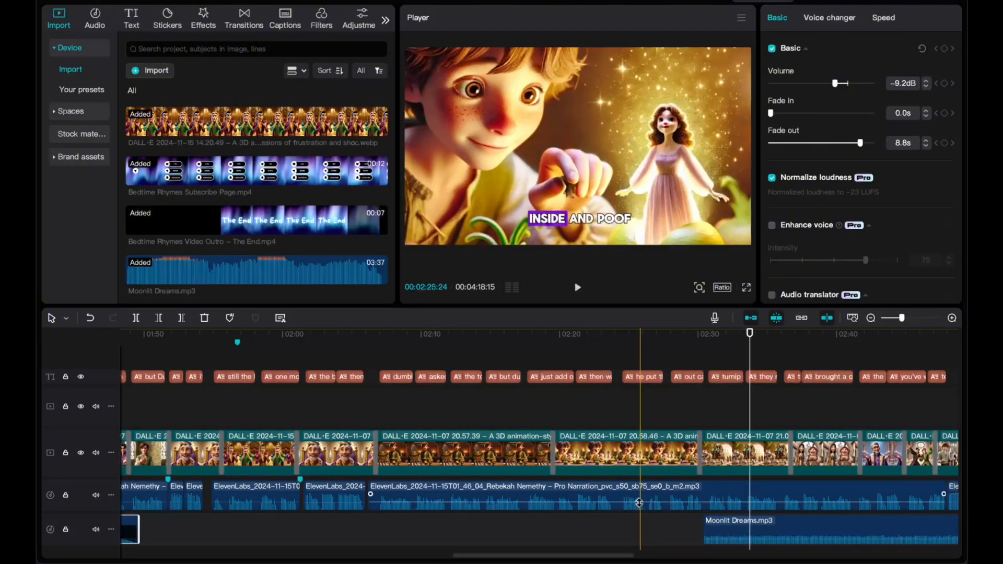
scroll(642, 510, "down", 8)
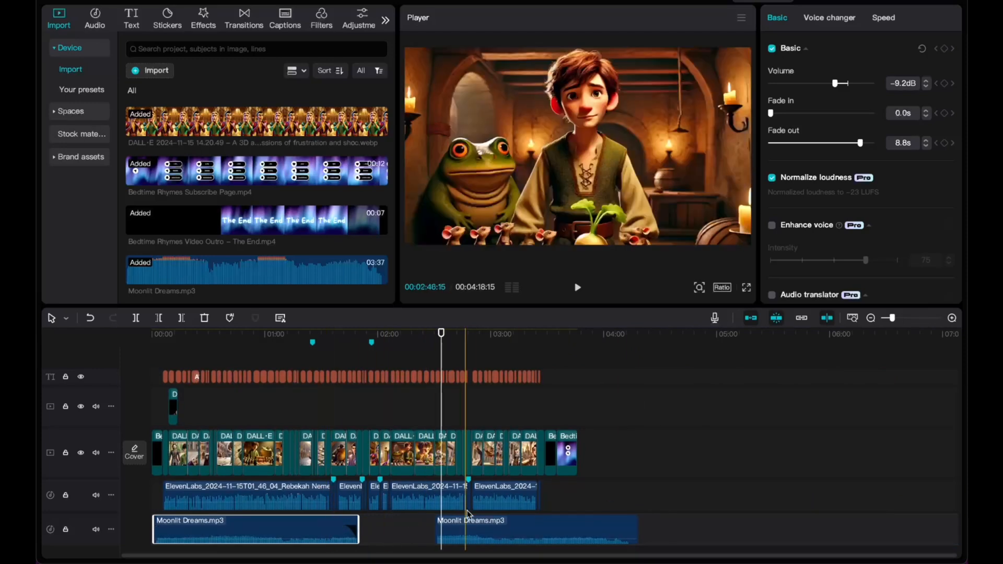
left_click_drag(486, 521, 632, 522)
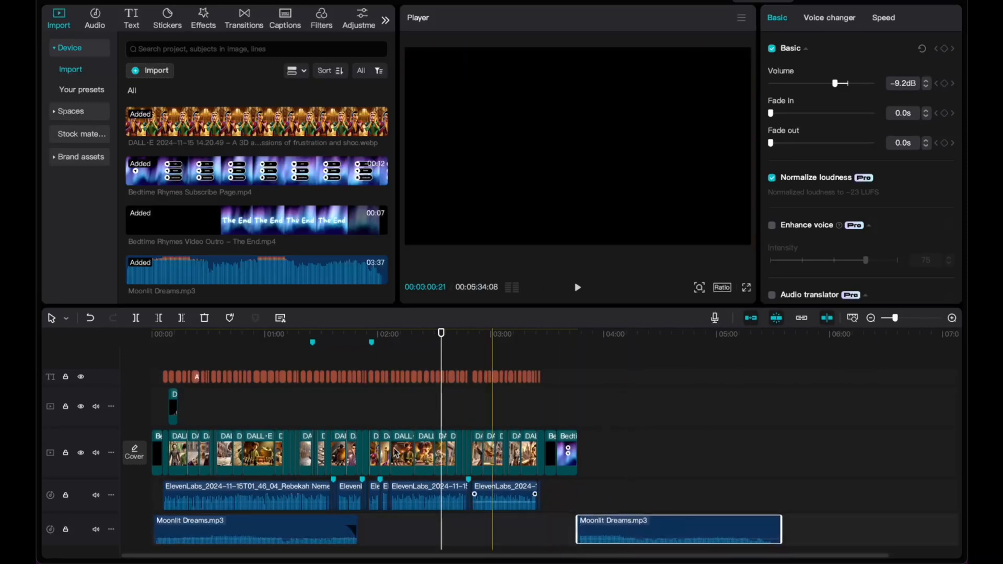
Paste a copy of the music clip at about 2:01 onto the main music track.
left_click(381, 334)
key("ctrl+v")
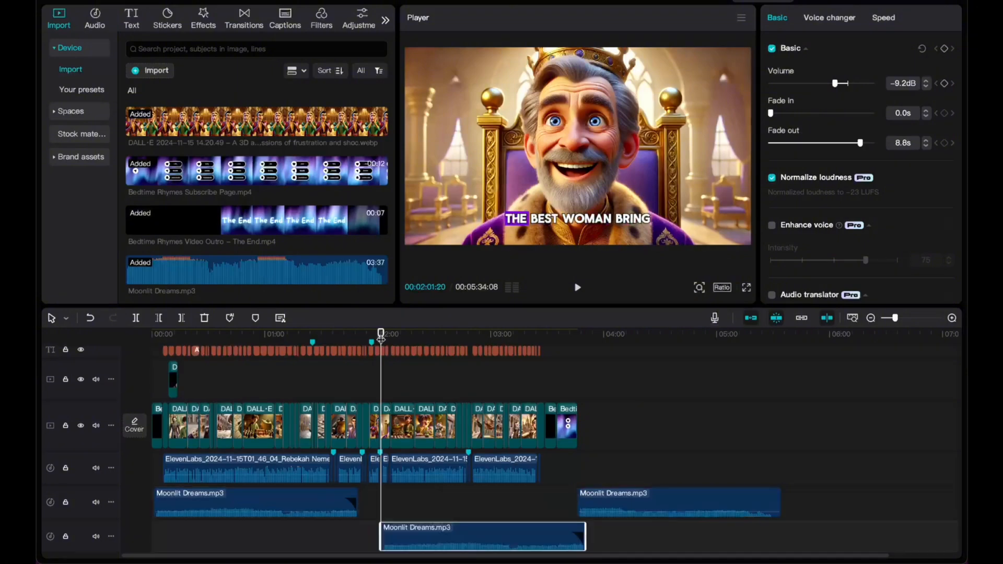
left_click_drag(405, 531, 396, 507)
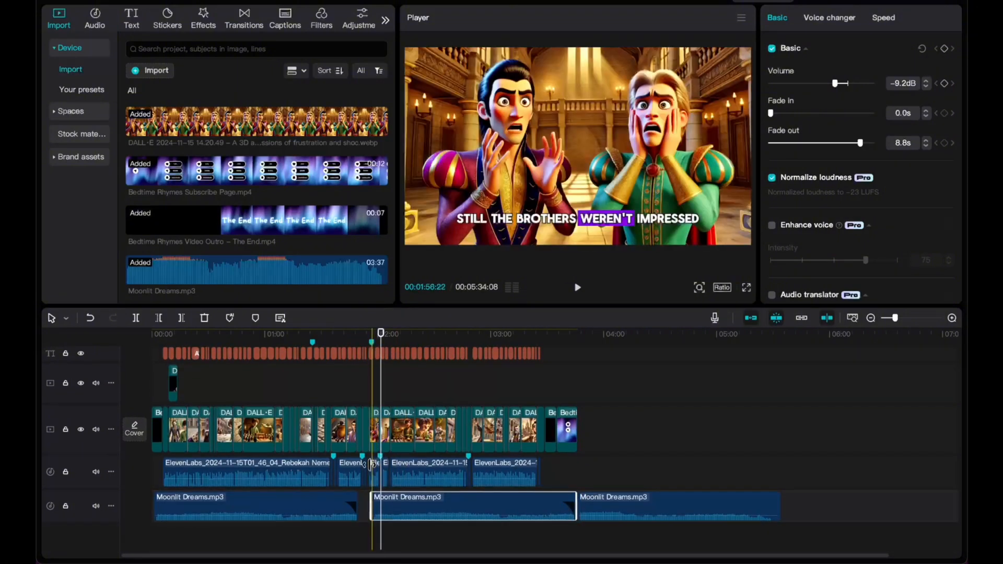
Move the last Moonlit Dreams clip onto its own track and mute that track.
scroll(371, 468, "up", 3)
left_click_drag(735, 501, 731, 534)
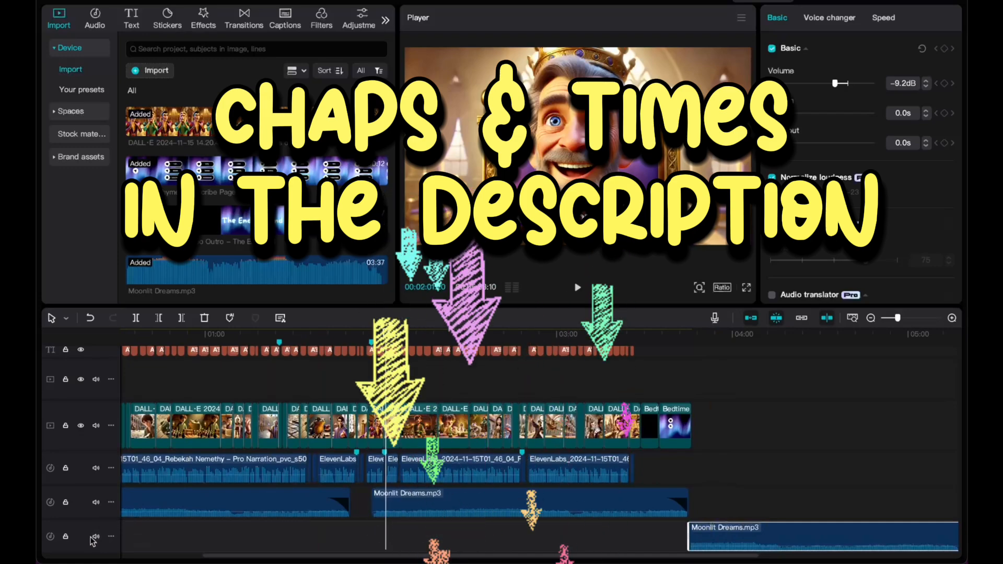
left_click(96, 537)
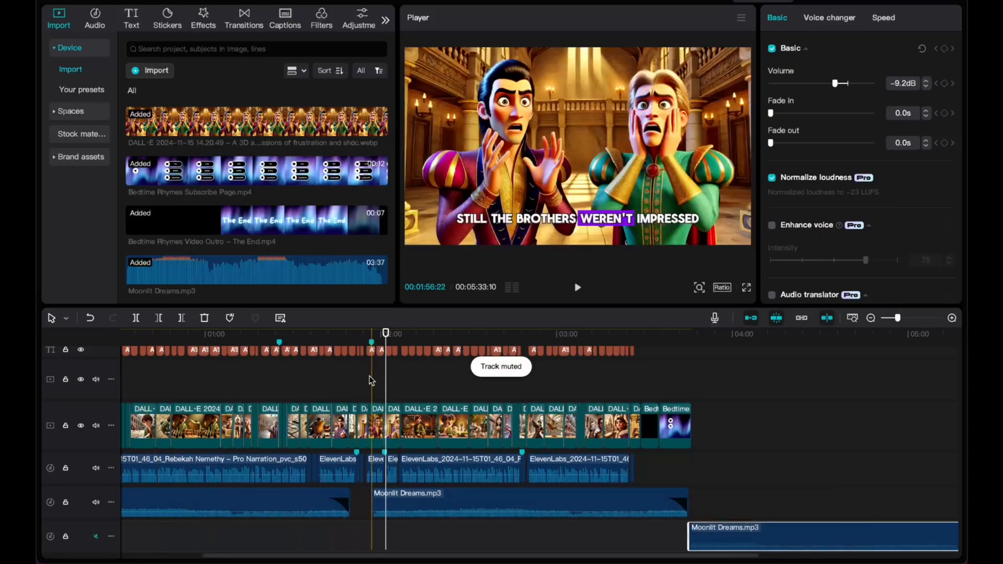
Preview around 1:56 and drag the copied Moonlit Dreams clip left against the first.
scroll(371, 381, "up", 5)
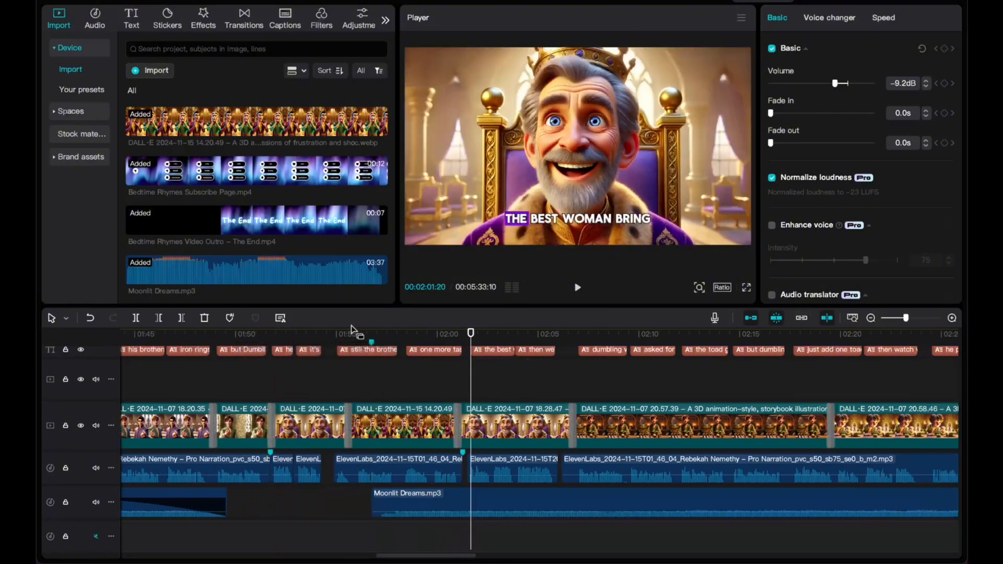
left_click(348, 333)
key("space")
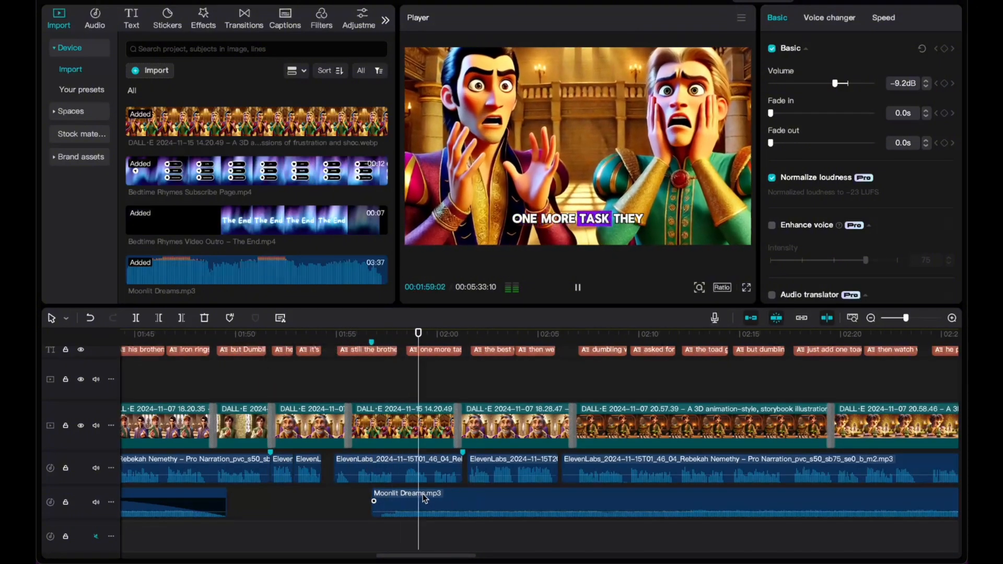
key("space")
left_click_drag(413, 494, 269, 494)
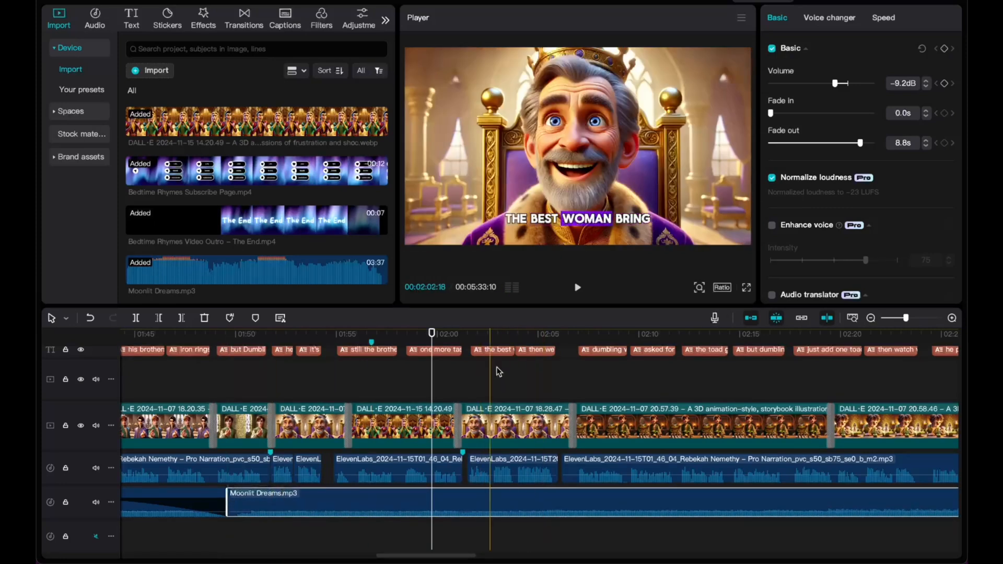
After previewing from about 2:18, nudge the copied clip slightly later.
left_click(804, 351)
key("space")
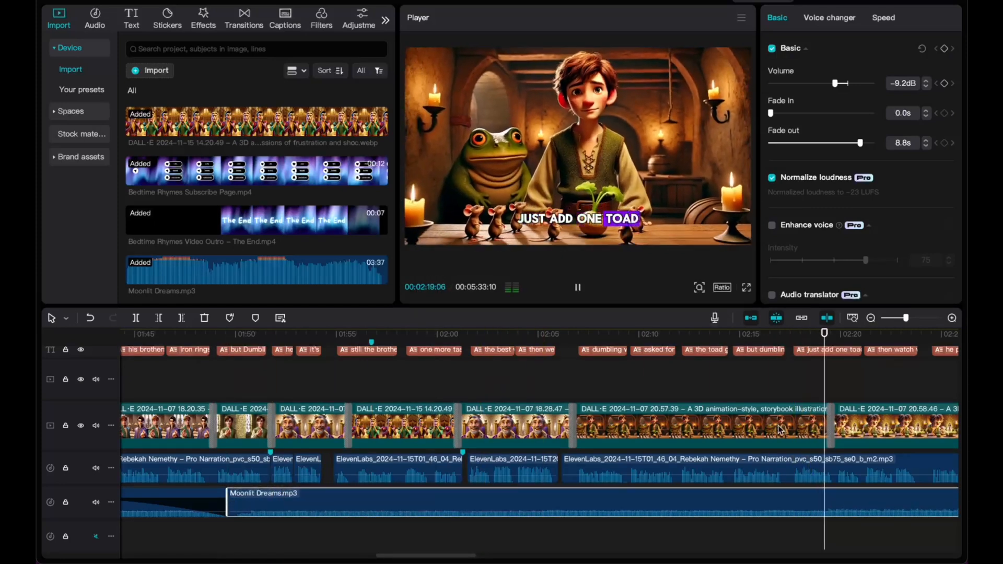
key("space")
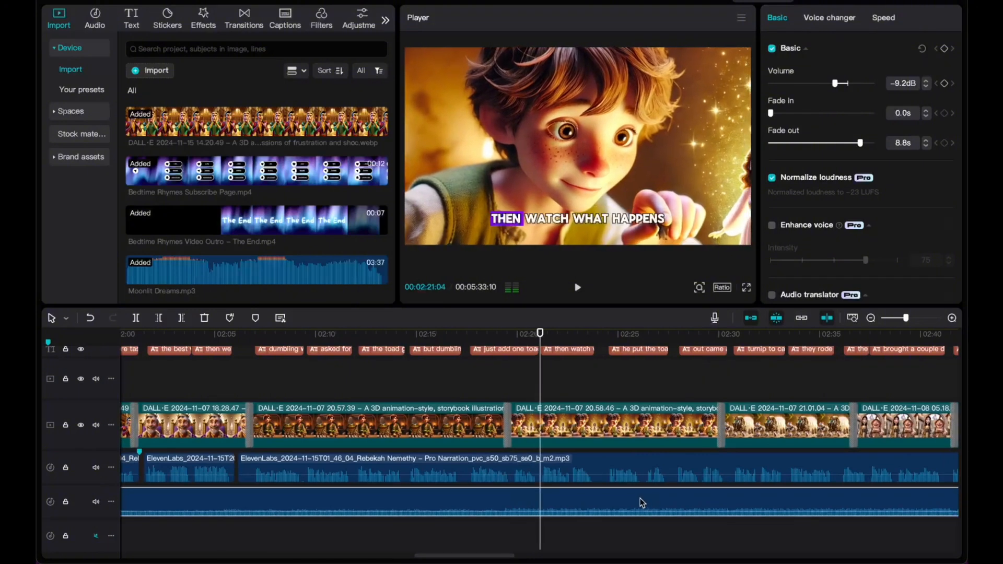
left_click_drag(810, 499, 848, 494)
Replay around 2:27–2:29 and nudge the copied clip slightly later again.
left_click(710, 337)
key("space")
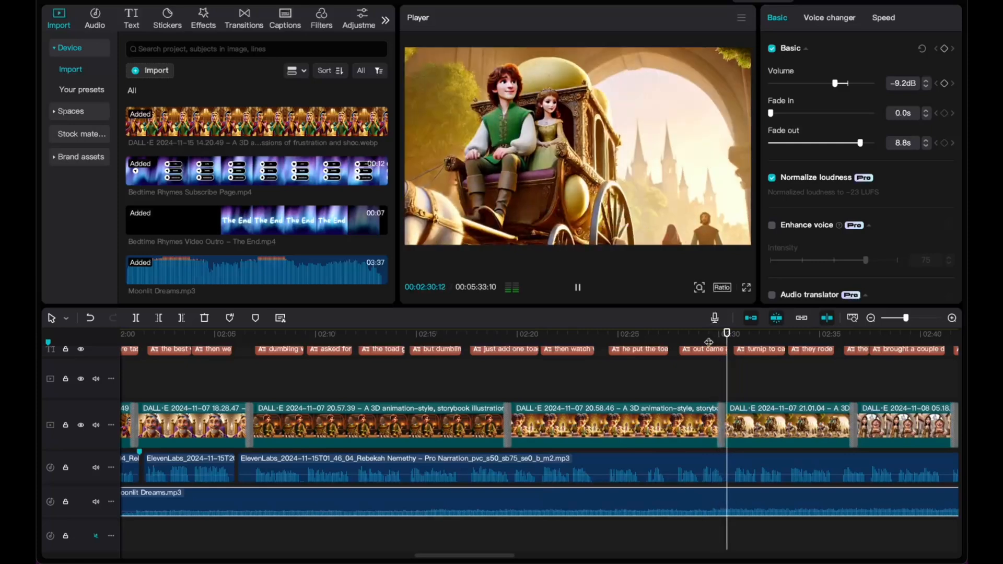
key("space")
left_click(668, 348)
key("space")
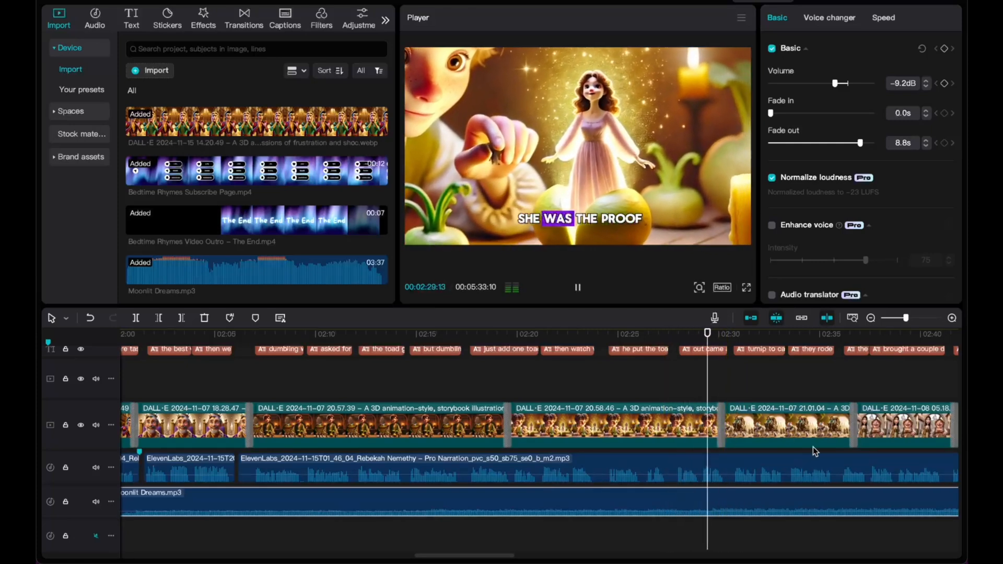
key("space")
left_click_drag(745, 494, 763, 496)
scroll(762, 496, "down", 3)
scroll(763, 497, "down", 6)
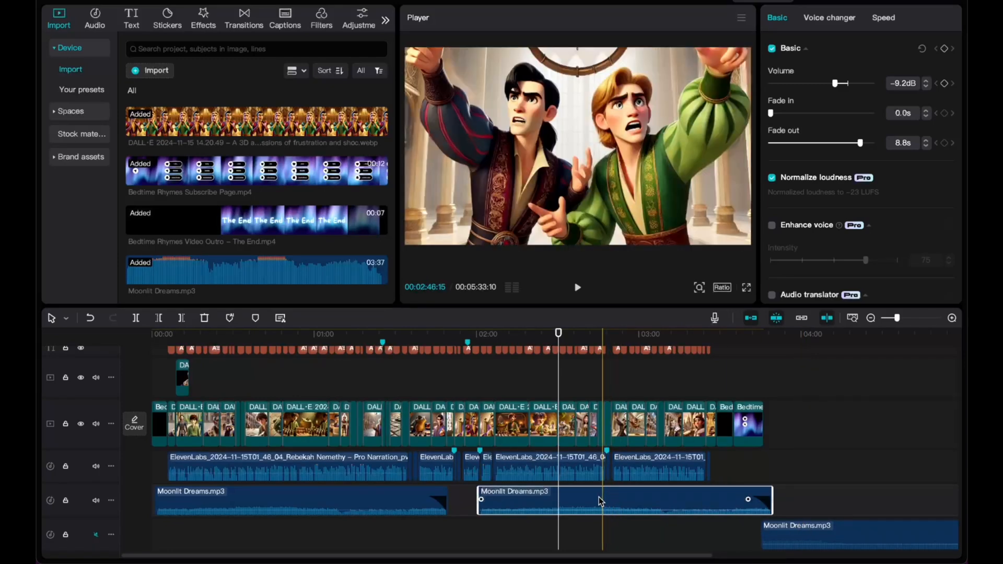
Preview from about 3:11 and shift the copied music clip slightly earlier.
left_click(669, 337)
key("space")
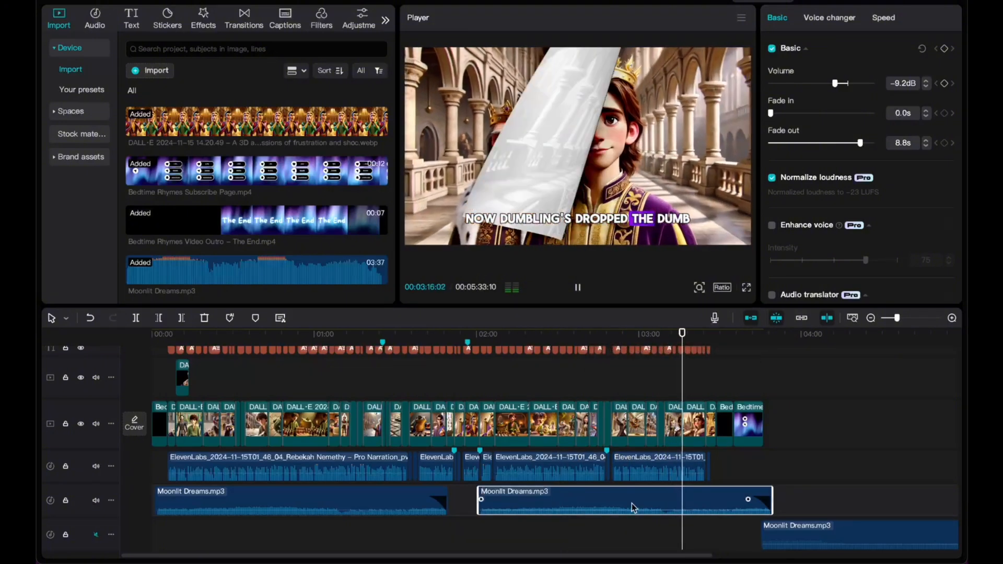
key("space")
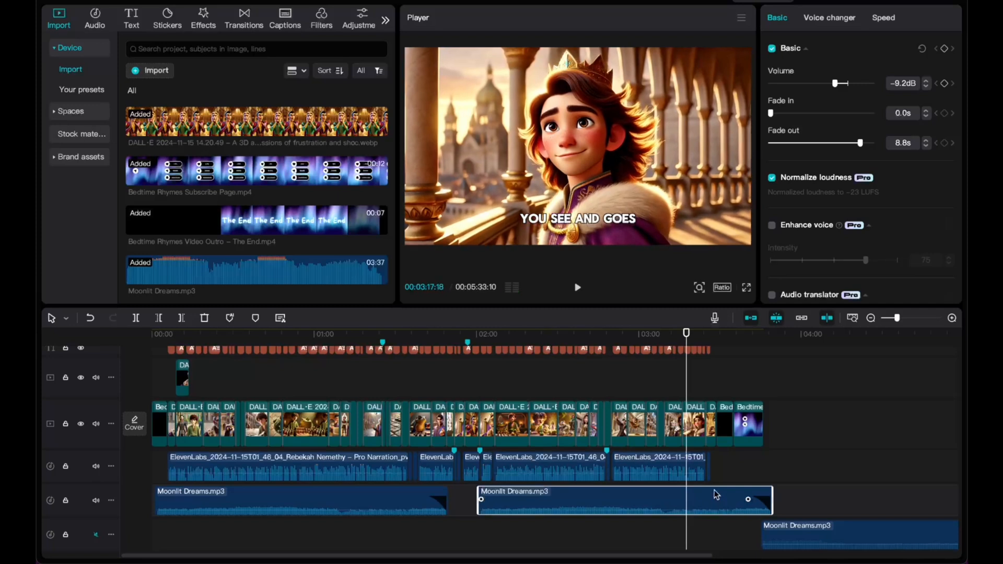
left_click_drag(714, 494, 685, 497)
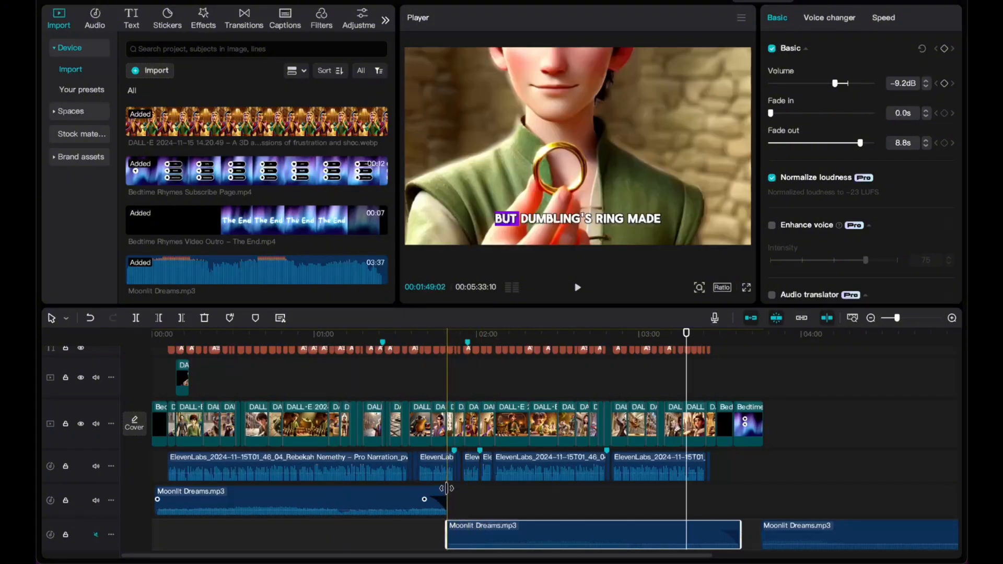
Drag the second Moonlit Dreams clip up beside the first and set the playhead near 1:49.
left_click_drag(465, 530, 472, 497)
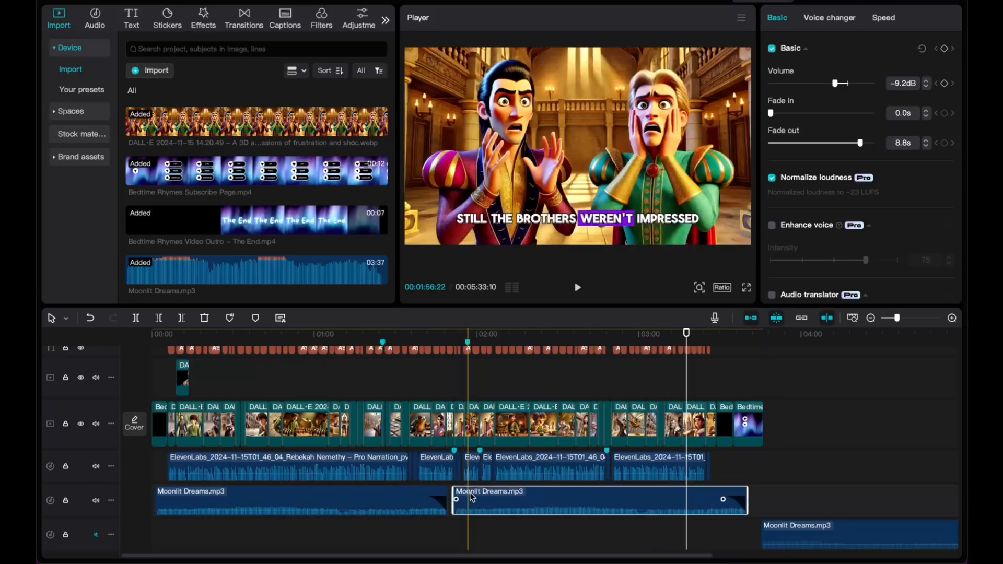
left_click(447, 334)
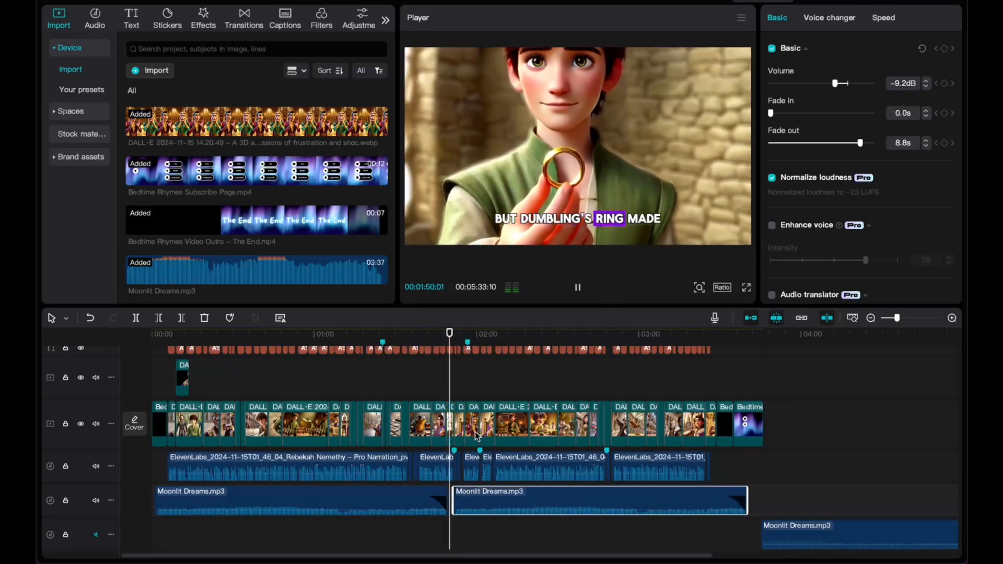
scroll(477, 436, "up", 3)
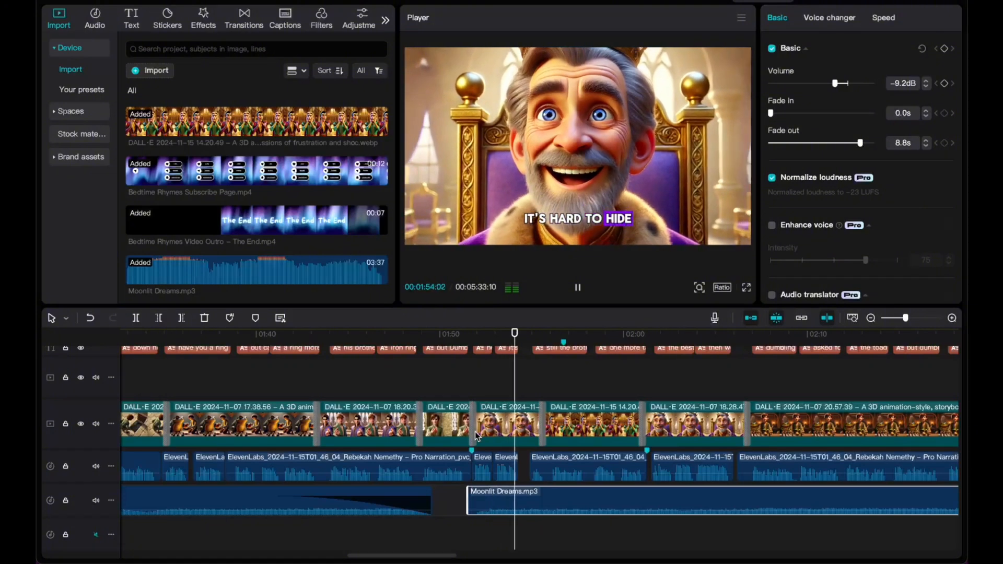
scroll(477, 436, "right", 6)
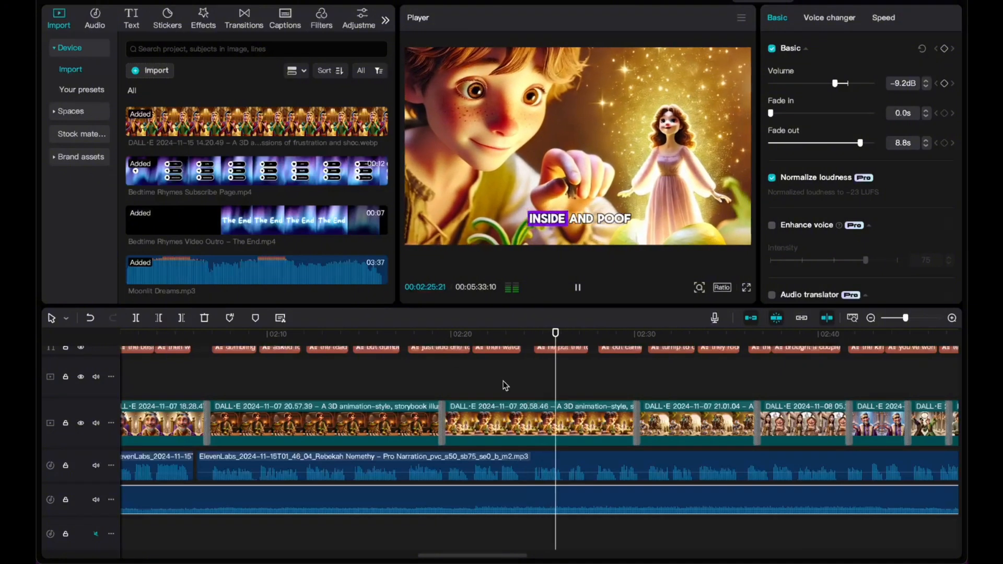
scroll(522, 385, "right", 5)
Delete the extra Moonlit Dreams clip from the timeline.
scroll(522, 387, "down", 5)
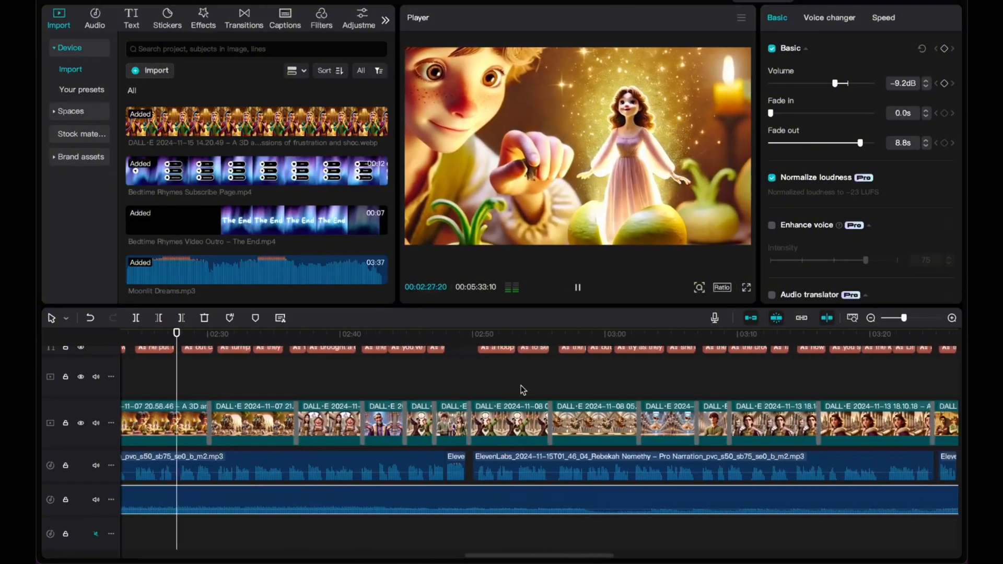
scroll(519, 390, "down", 5)
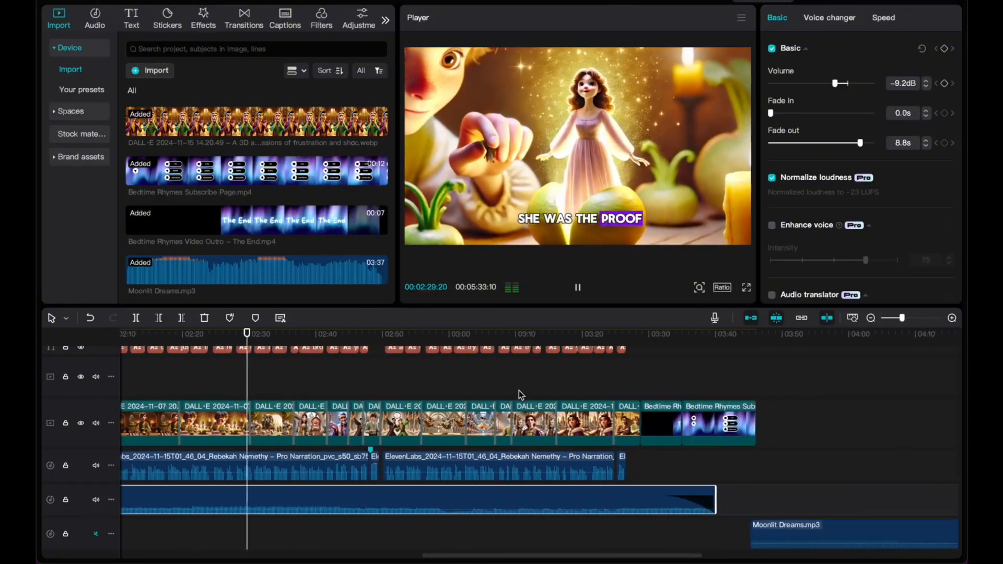
scroll(518, 394, "left", 3)
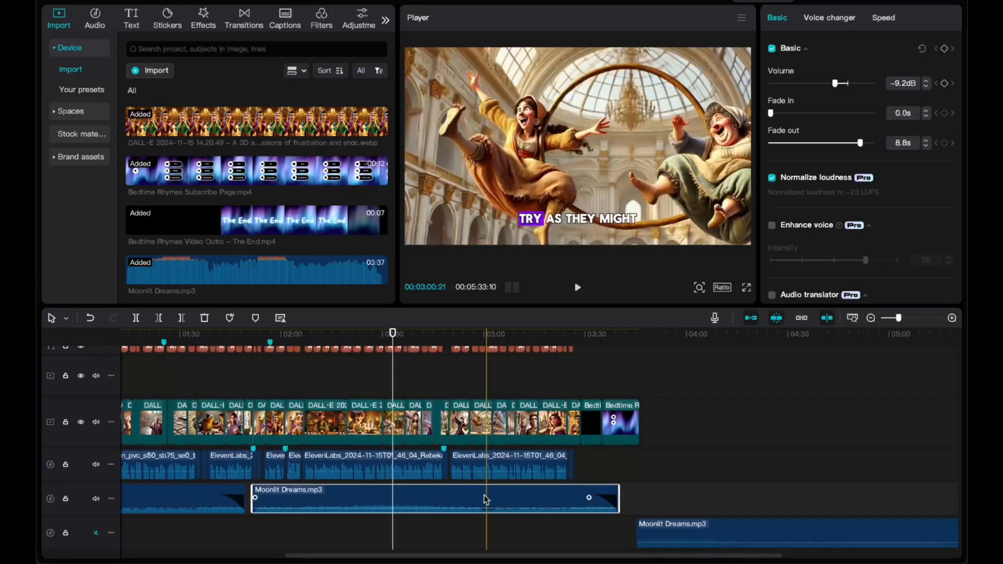
key("Delete")
Drag the later Moonlit Dreams clip up and left onto the music track after the first.
left_click_drag(690, 525, 294, 500)
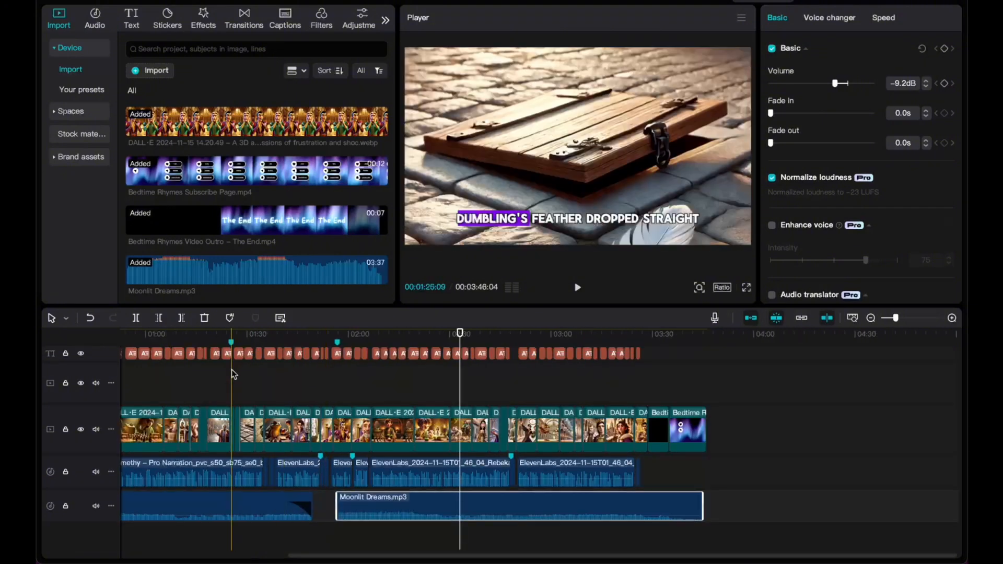
scroll(334, 424, "up", 3)
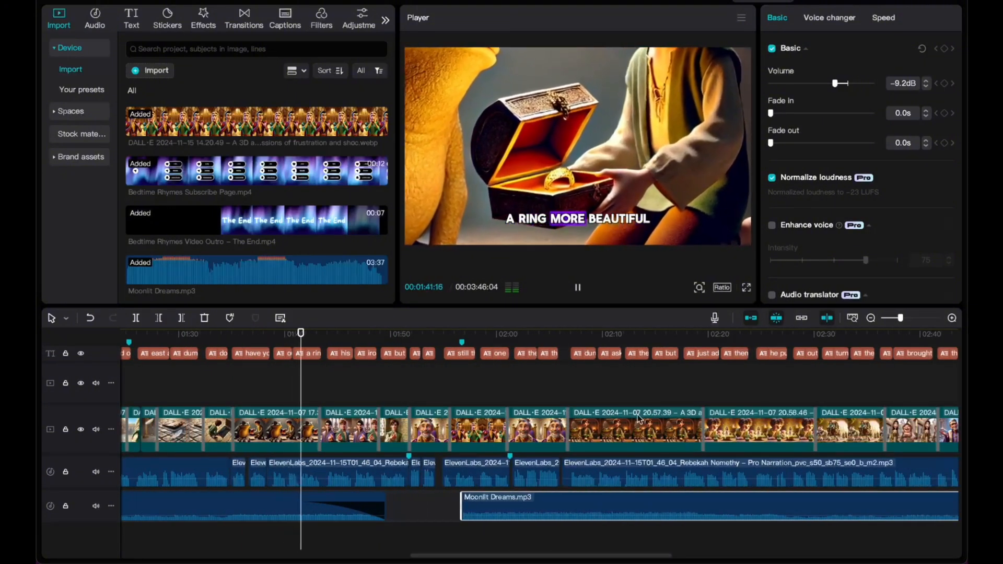
scroll(658, 402, "right", 5)
scroll(666, 401, "right", 7)
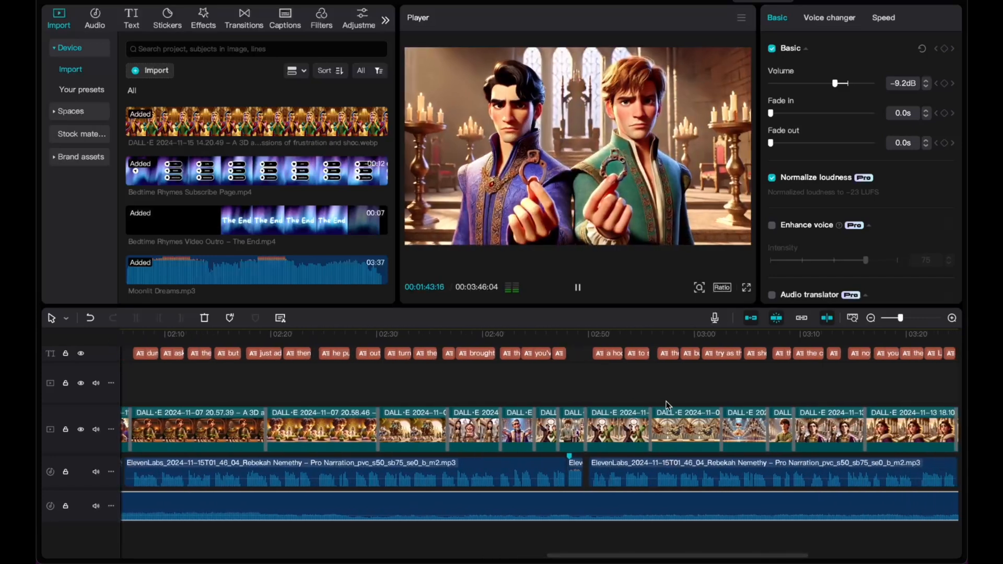
scroll(666, 401, "left", 10)
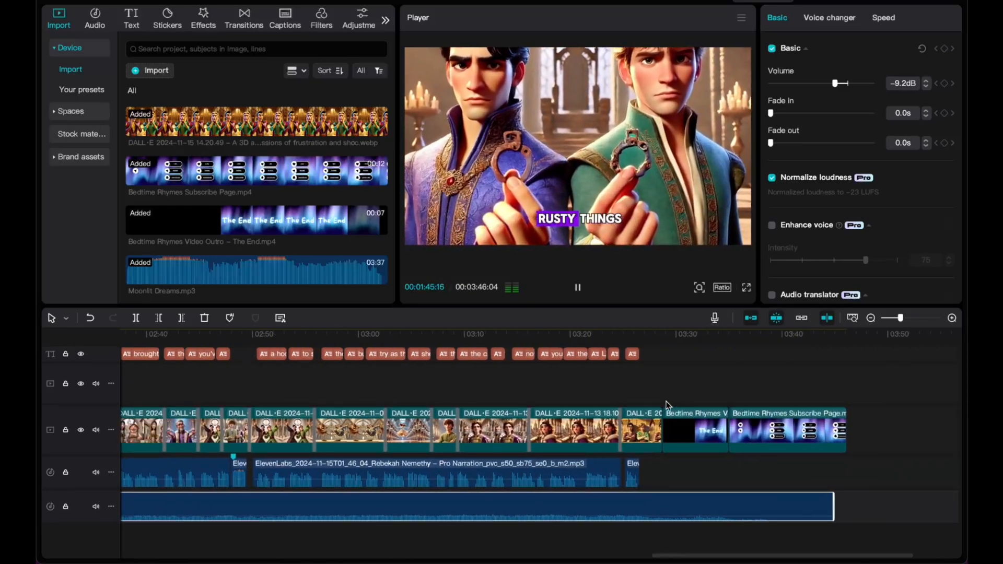
scroll(666, 401, "left", 1)
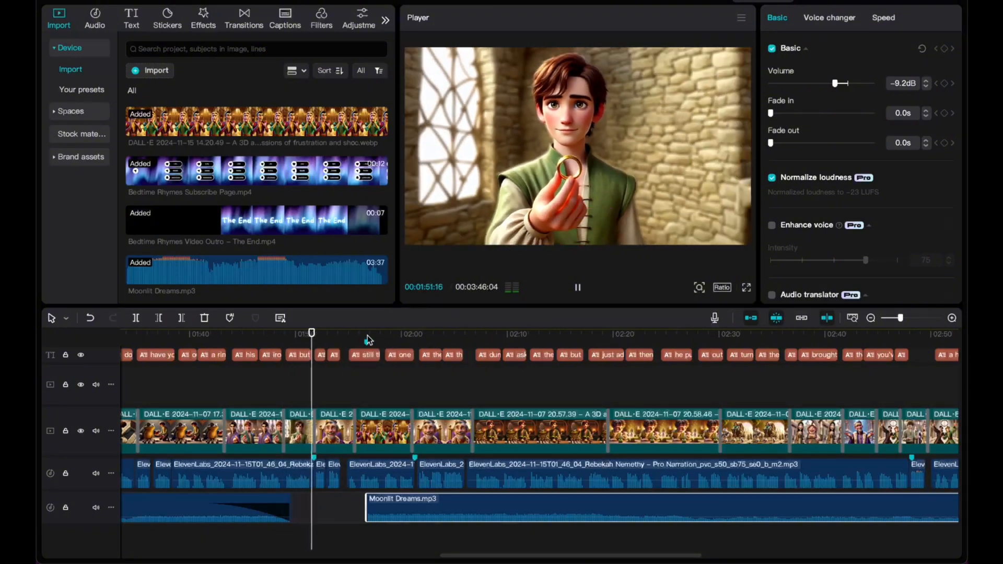
Shift the second Moonlit Dreams clip earlier to the playhead and replay from about 1:49.
left_click_drag(385, 516, 343, 502)
left_click(287, 336)
key("space")
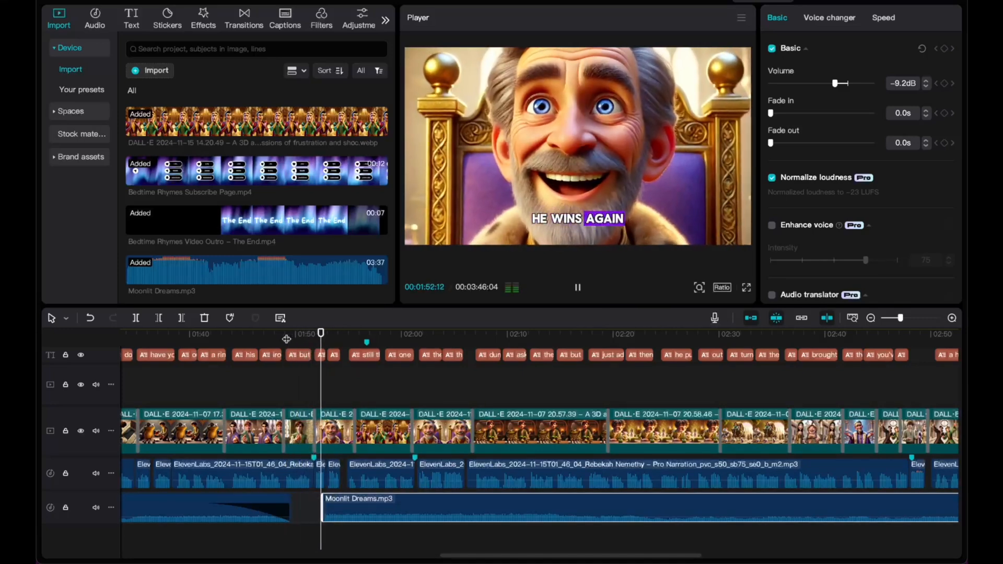
key("space")
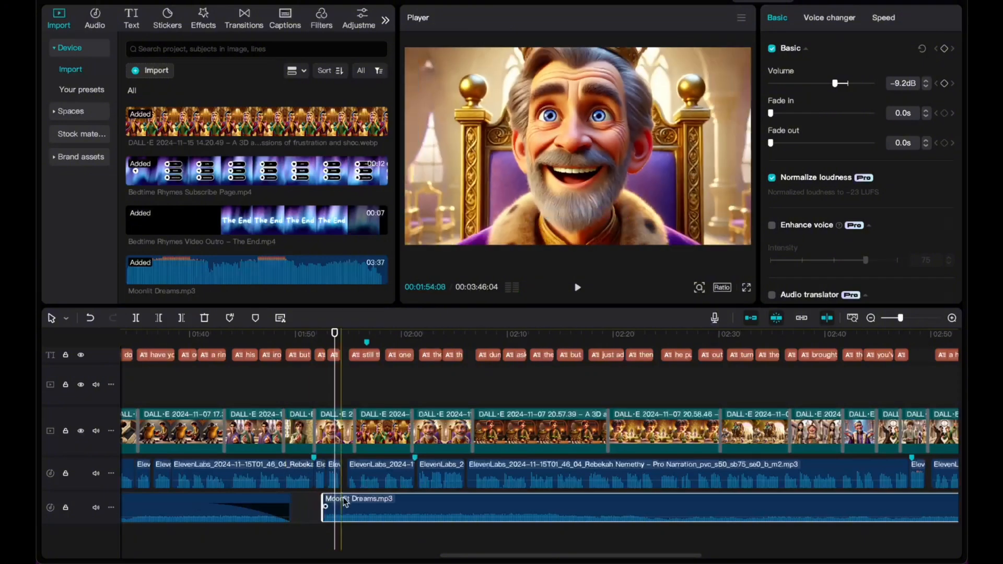
Nudge the second clip slightly earlier twice, replaying the transition from about 1:48.
left_click_drag(343, 497, 332, 498)
left_click(282, 335)
key("space")
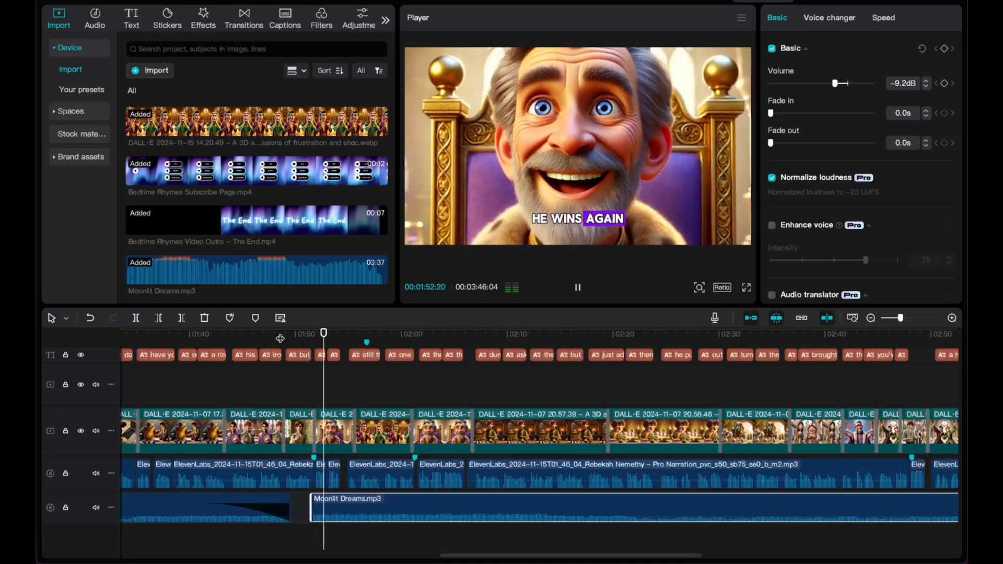
scroll(331, 450, "up", 3)
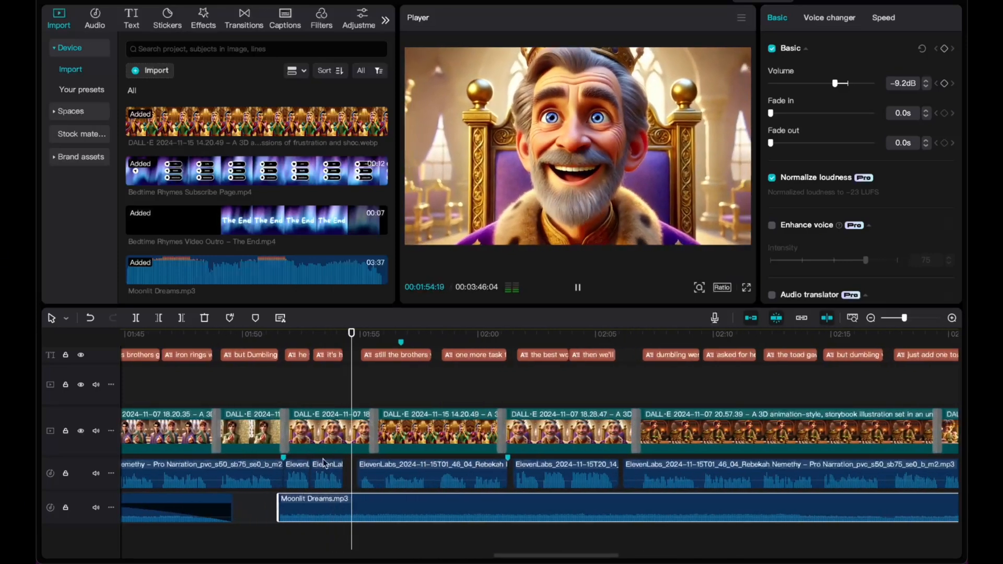
key("space")
left_click_drag(299, 500, 291, 499)
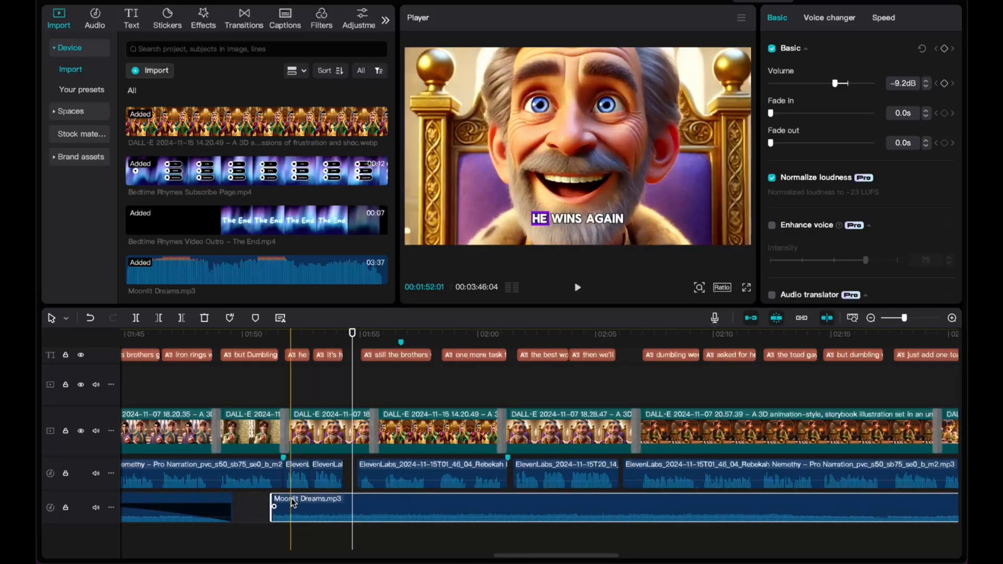
left_click(229, 336)
key("space")
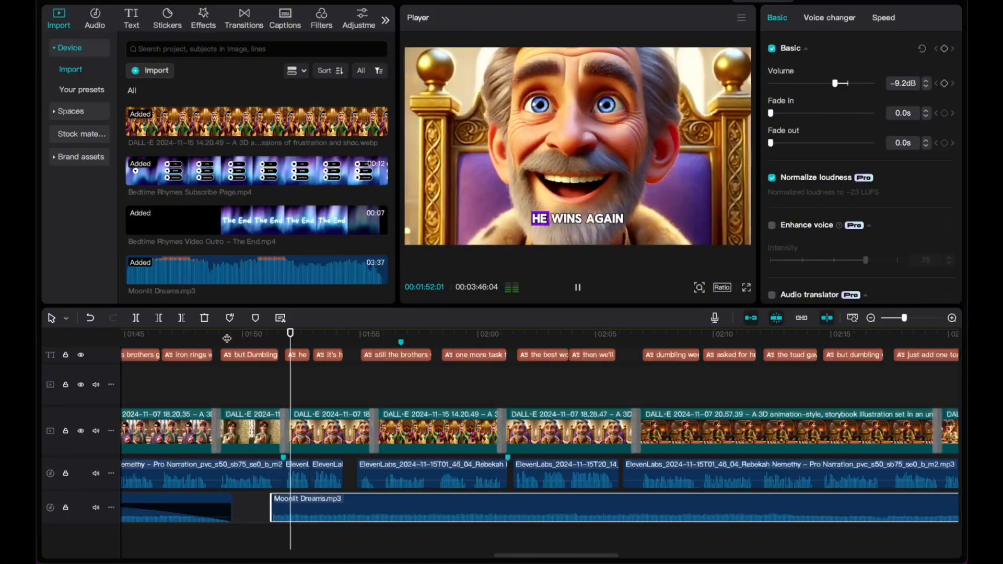
scroll(409, 411, "down", 1)
scroll(410, 412, "down", 1)
scroll(409, 411, "right", 8)
scroll(410, 411, "down", 3)
scroll(410, 416, "left", 5)
scroll(411, 416, "down", 2)
scroll(411, 416, "left", 3)
scroll(411, 417, "left", 3)
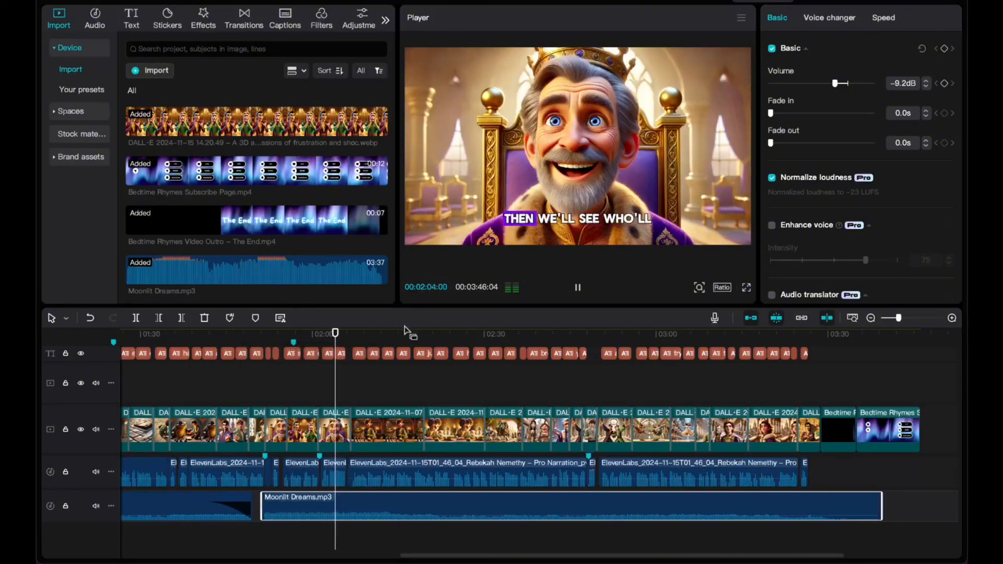
scroll(428, 461, "left", 5)
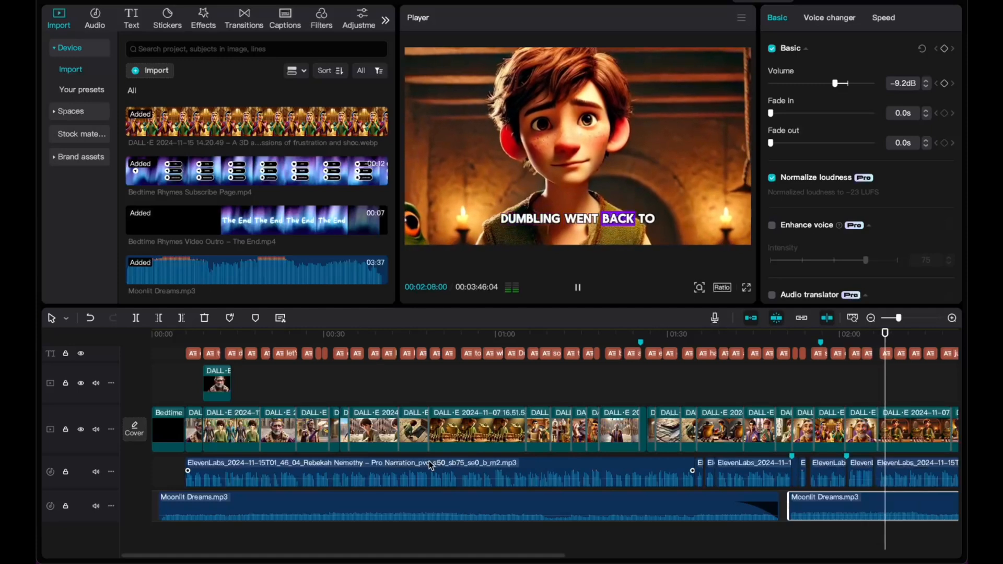
scroll(430, 464, "right", 5)
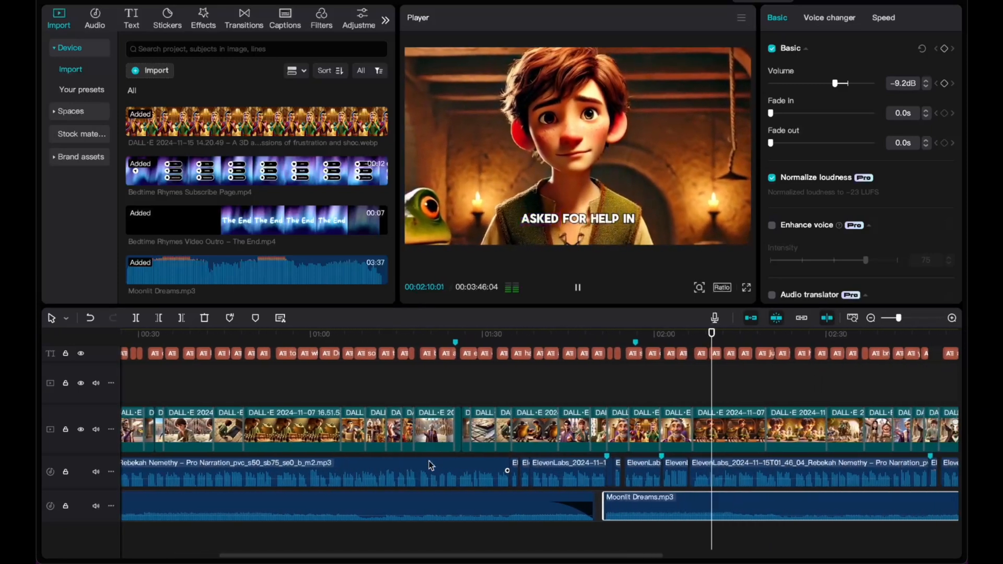
scroll(431, 467, "right", 1)
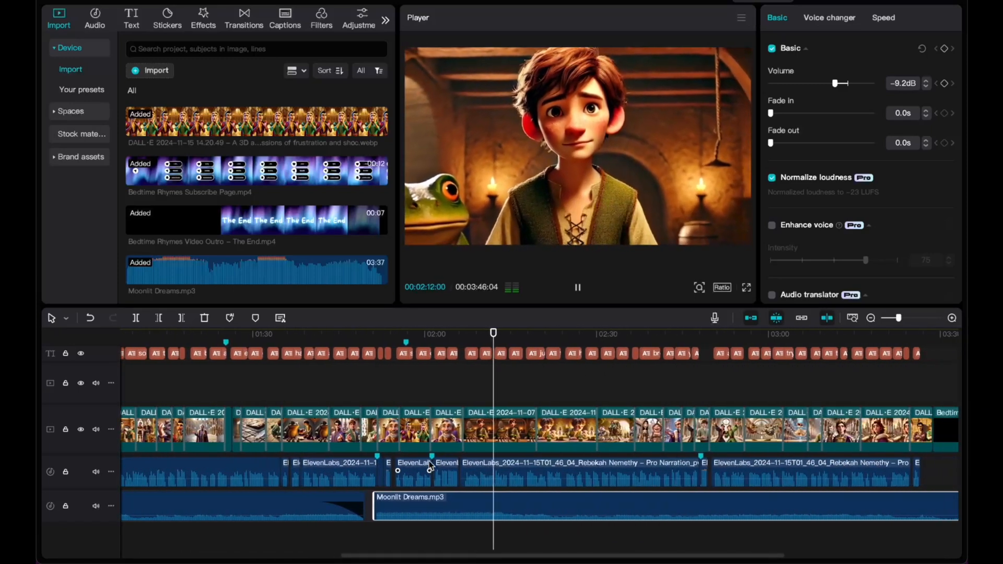
scroll(585, 474, "right", 1)
scroll(584, 470, "right", 2)
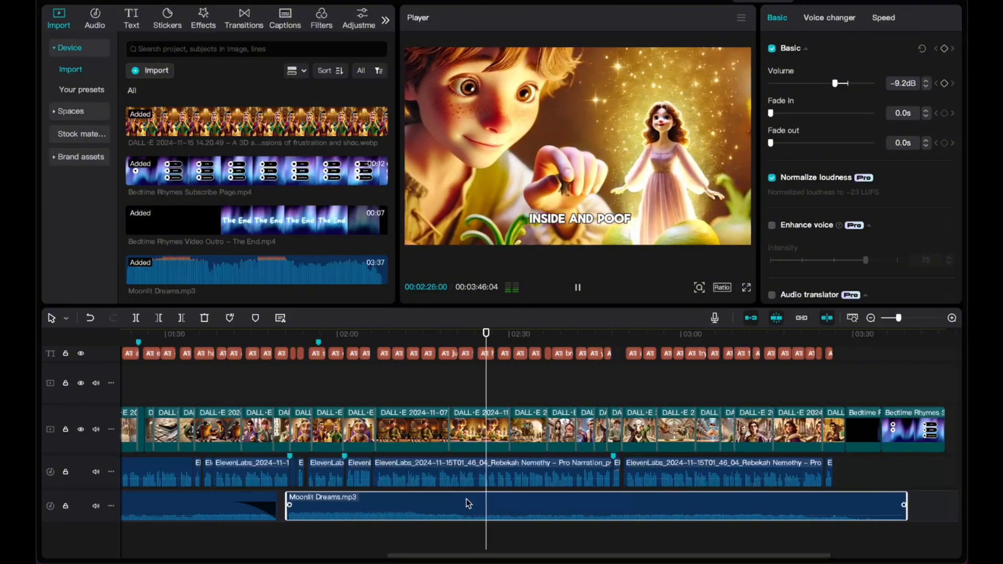
Paste a copy of the Moonlit Dreams clip at the end of the timeline.
key("space")
scroll(466, 497, "up", 2, "ctrl")
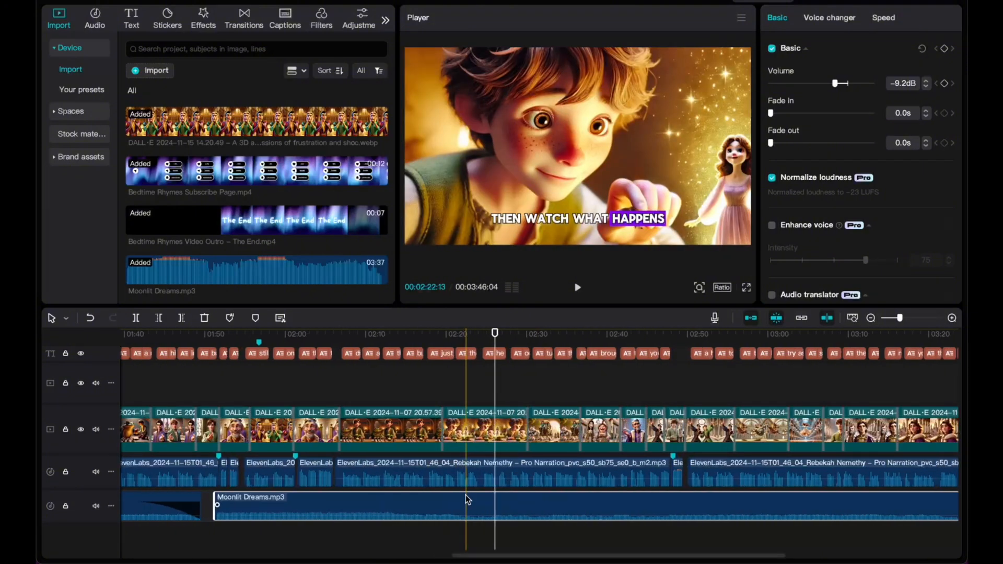
scroll(465, 494, "down", 3, "ctrl")
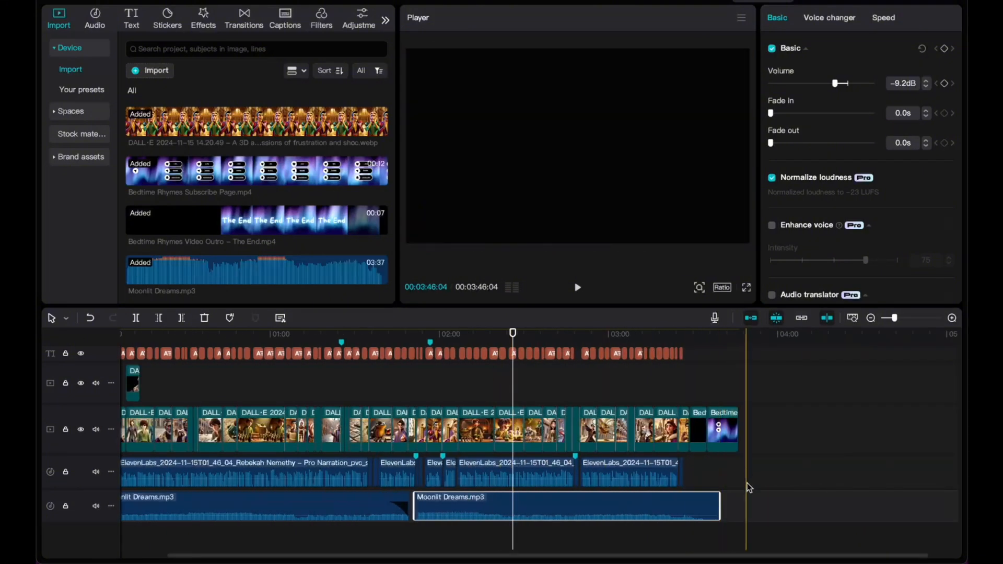
left_click(748, 485)
key("ctrl+v")
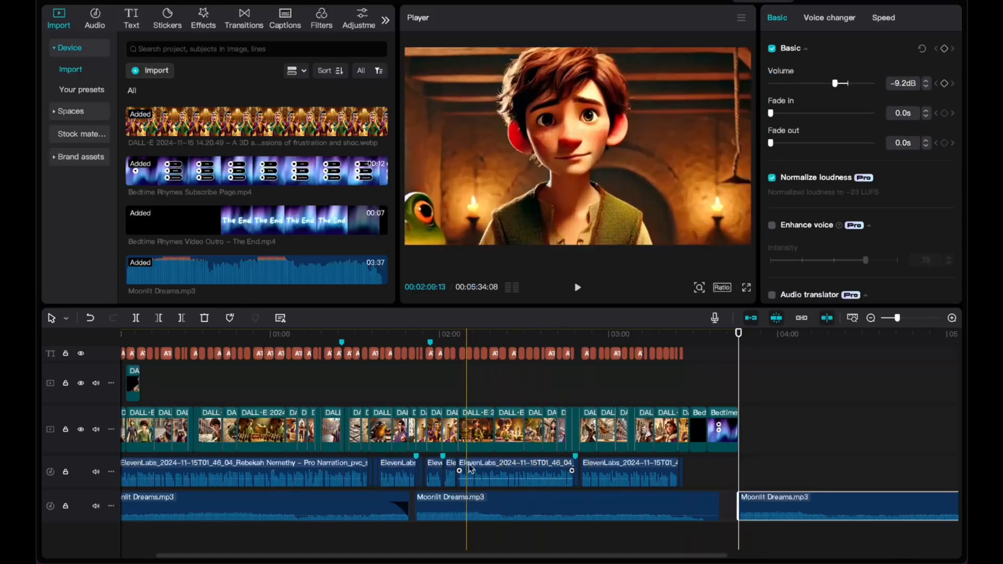
Shorten the middle Moonlit Dreams clip from its end, previewing from 2:12.
left_click(475, 336)
key("space")
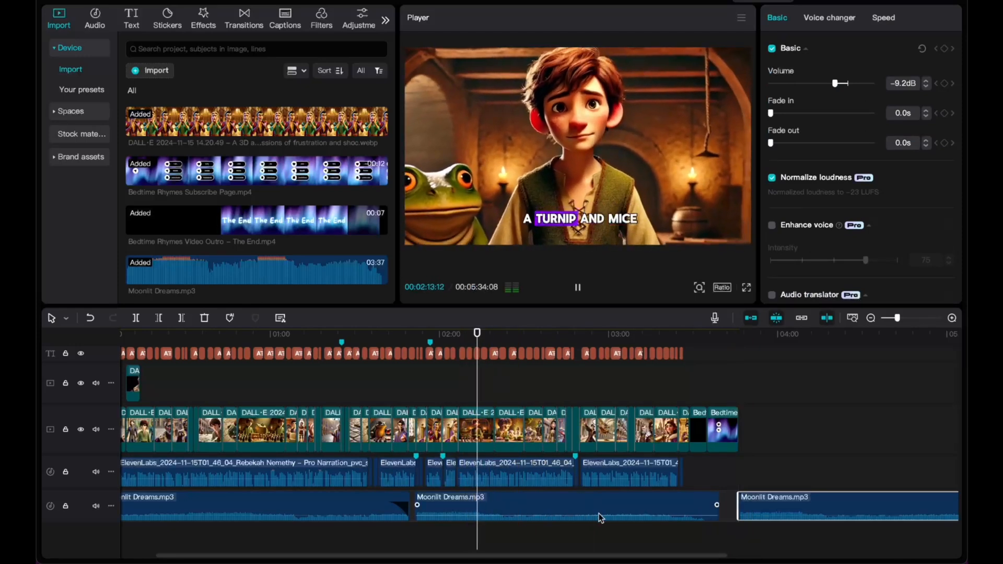
scroll(664, 501, "up", 2, "ctrl")
left_click_drag(893, 499, 538, 499)
key("space")
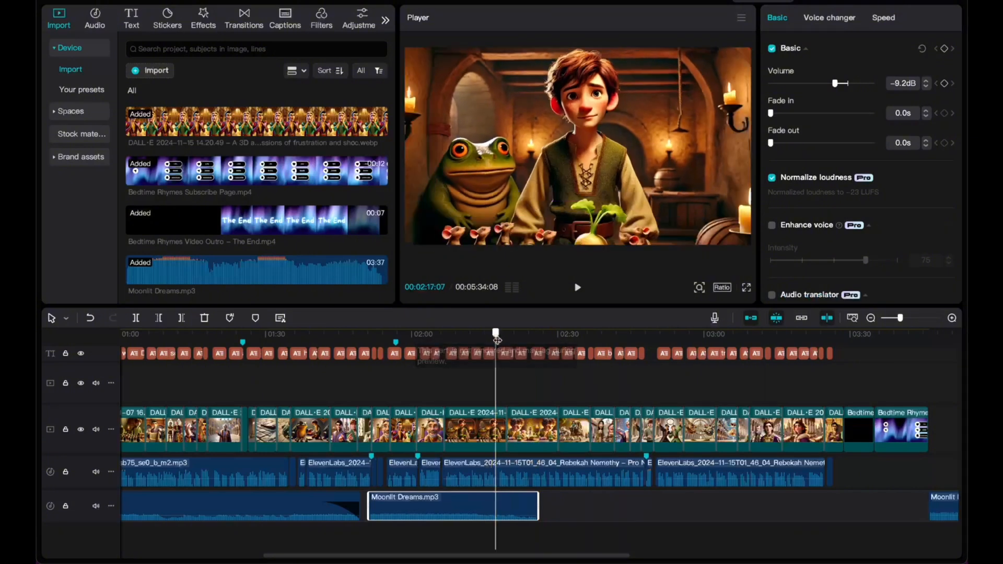
scroll(566, 412, "up", 3, "ctrl")
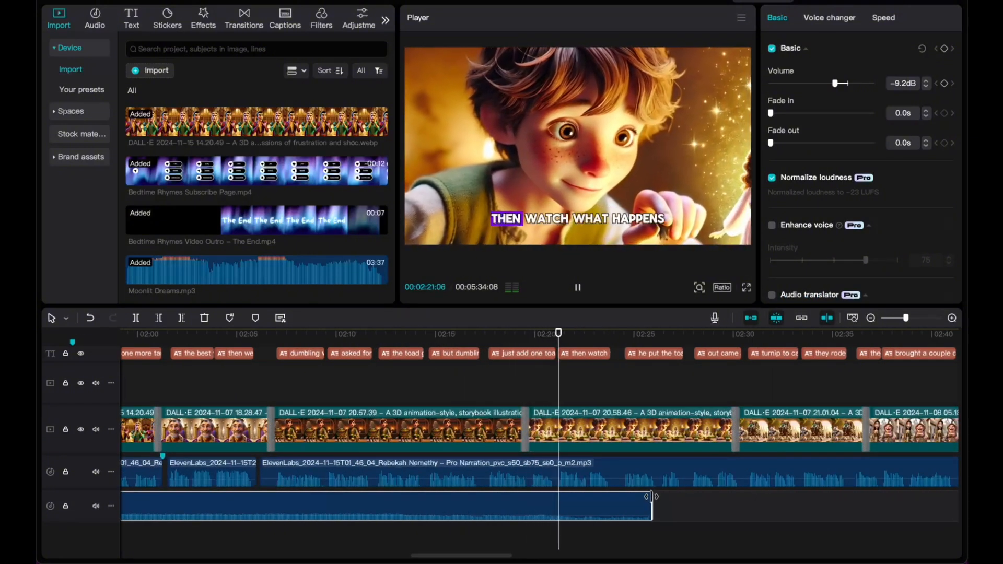
key("space")
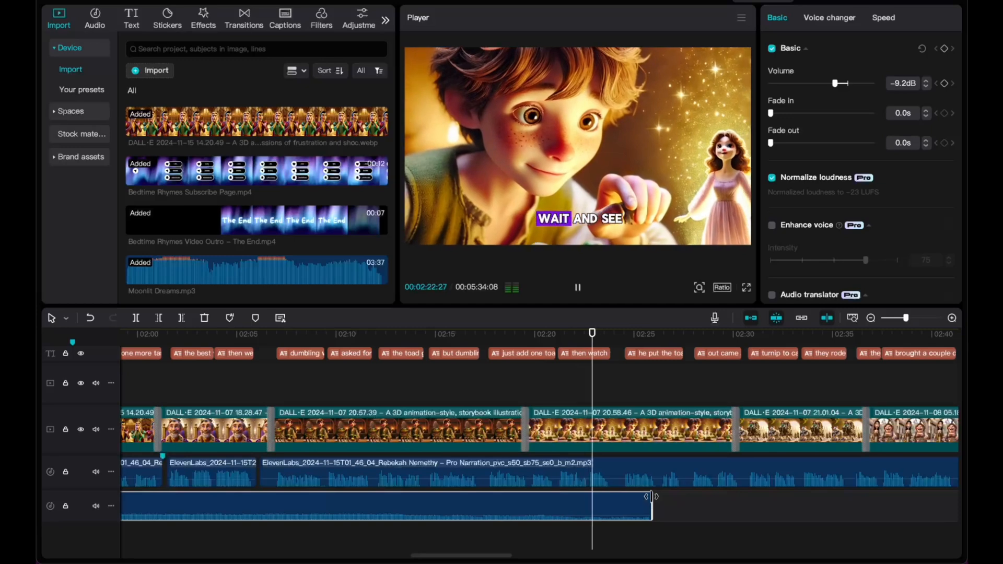
Trim the lower music clip to end around 02:22 and preview from 02:20.
left_click_drag(650, 514, 580, 497)
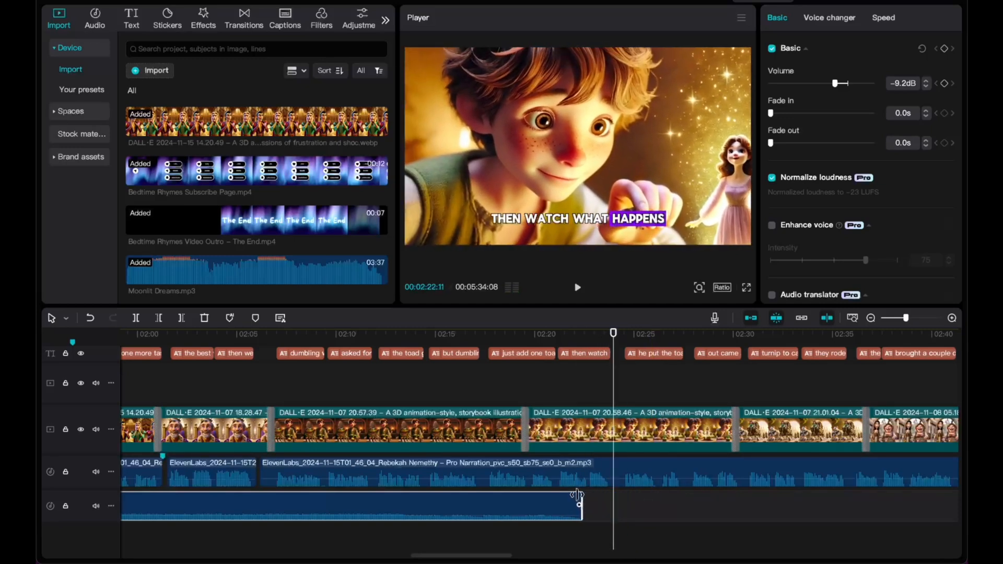
left_click(530, 336)
key("space")
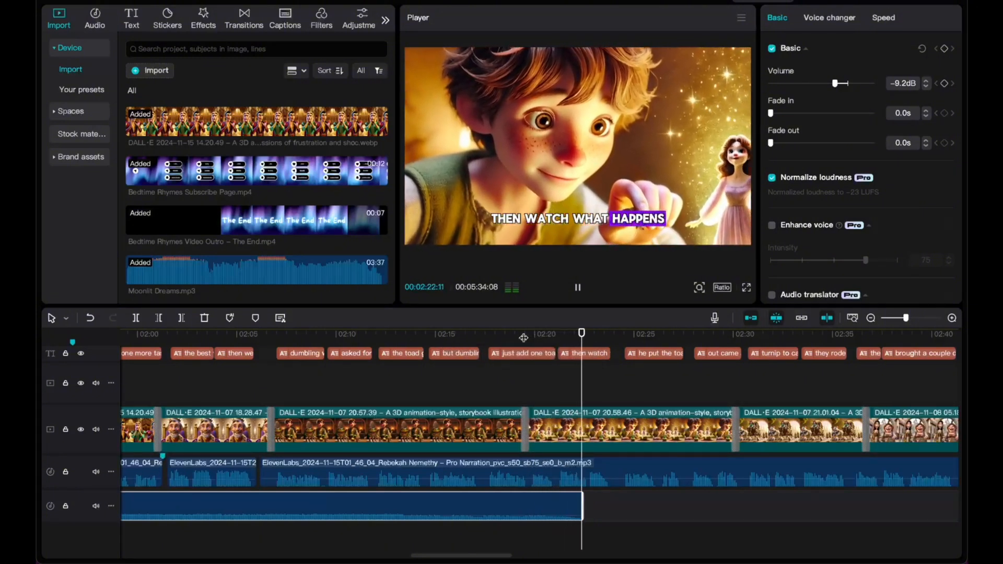
key("space")
Extend the music clip to end near 02:25 with a 4.4s fade-out, previewing from 02:20.
left_click_drag(593, 497, 527, 503)
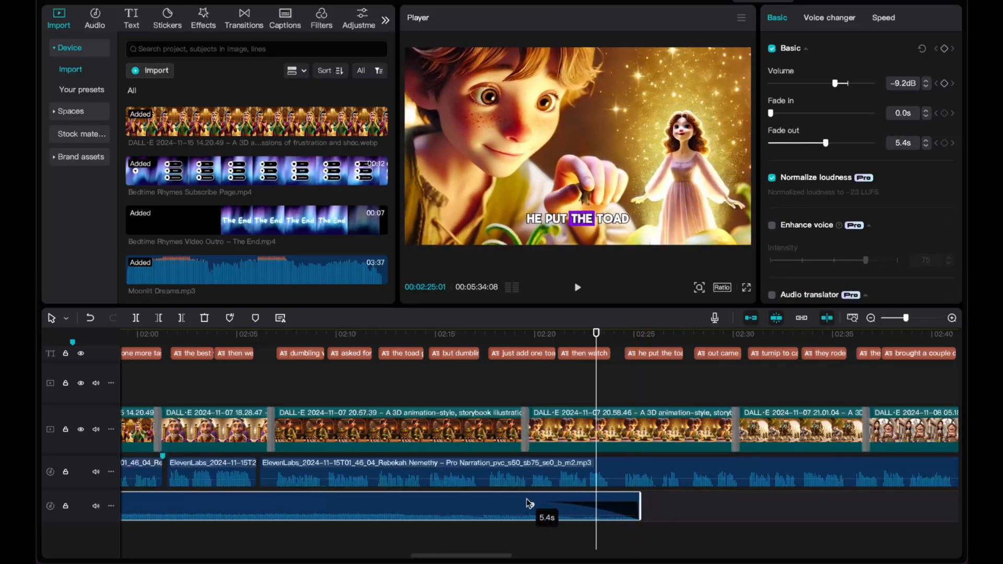
left_click(538, 334)
key("space")
key("super+minus")
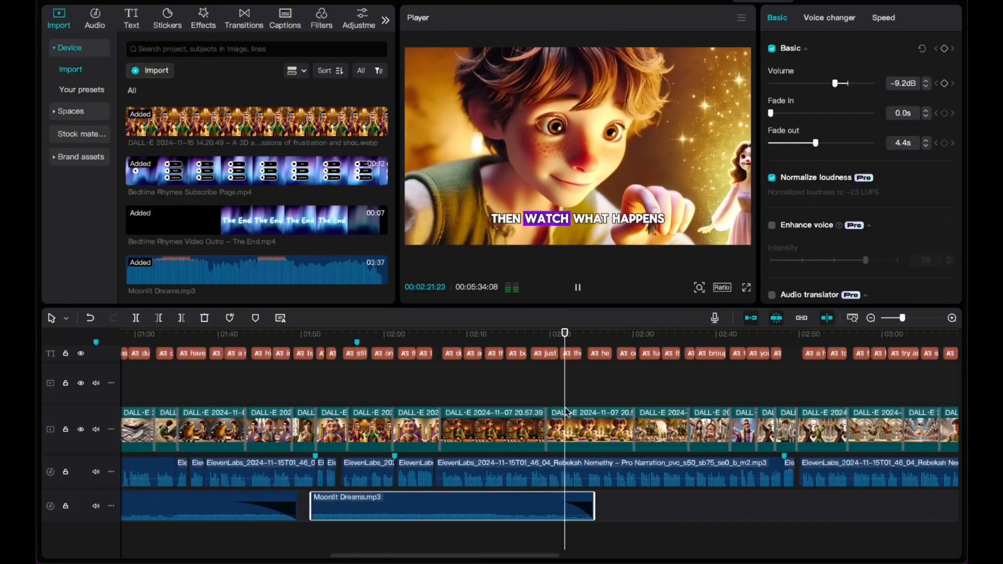
key("super+minus")
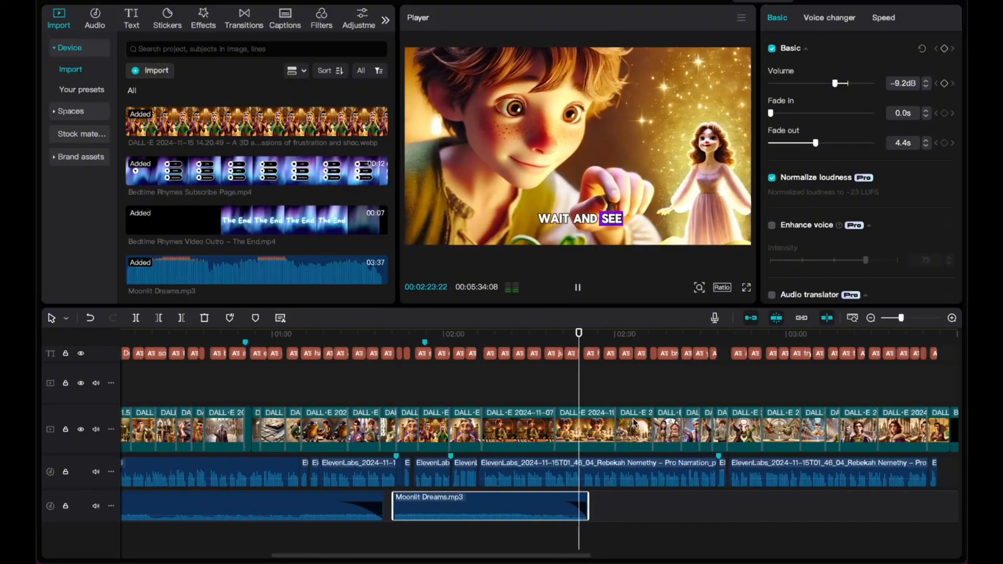
scroll(618, 416, "right", 4)
key("space")
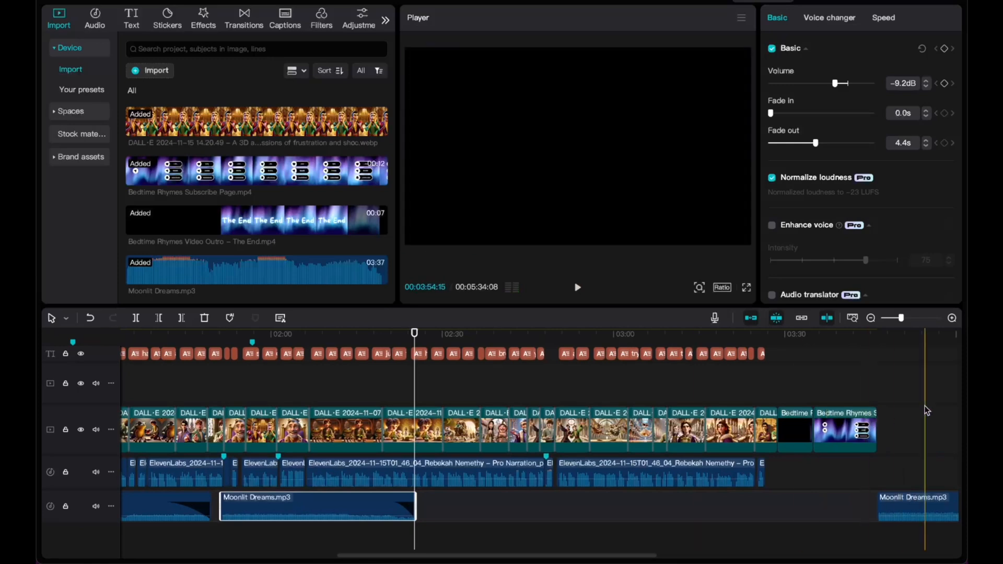
Slide the closing Moonlit Dreams copy left to start around 02:29–02:30 and replay the transition.
left_click_drag(898, 500, 469, 501)
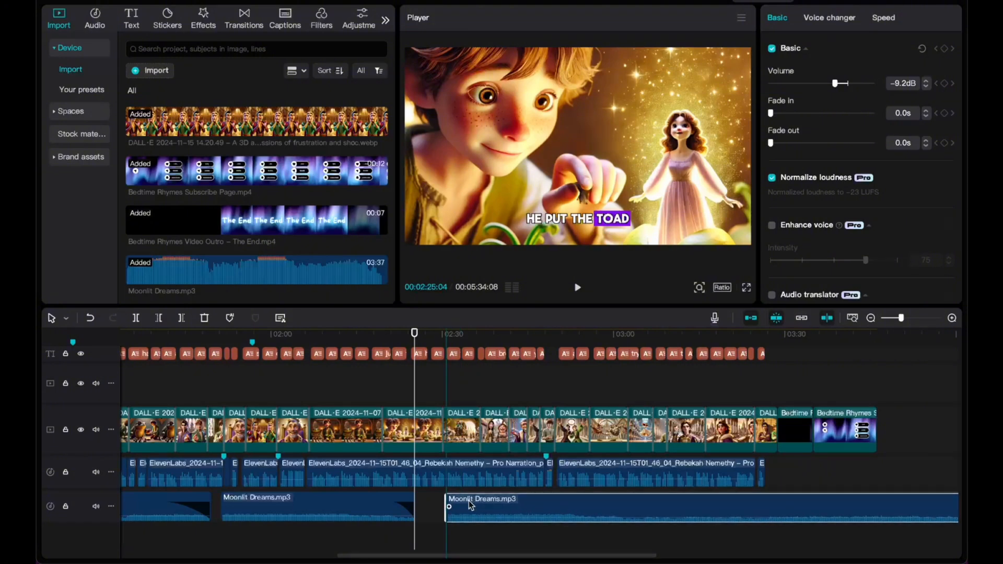
left_click(381, 337)
key("space")
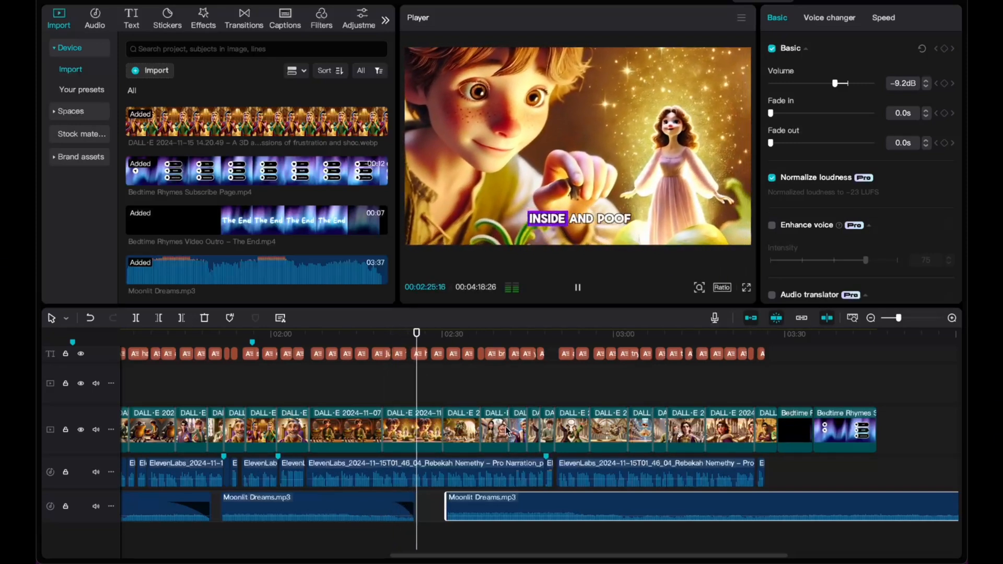
scroll(453, 406, "up", 3)
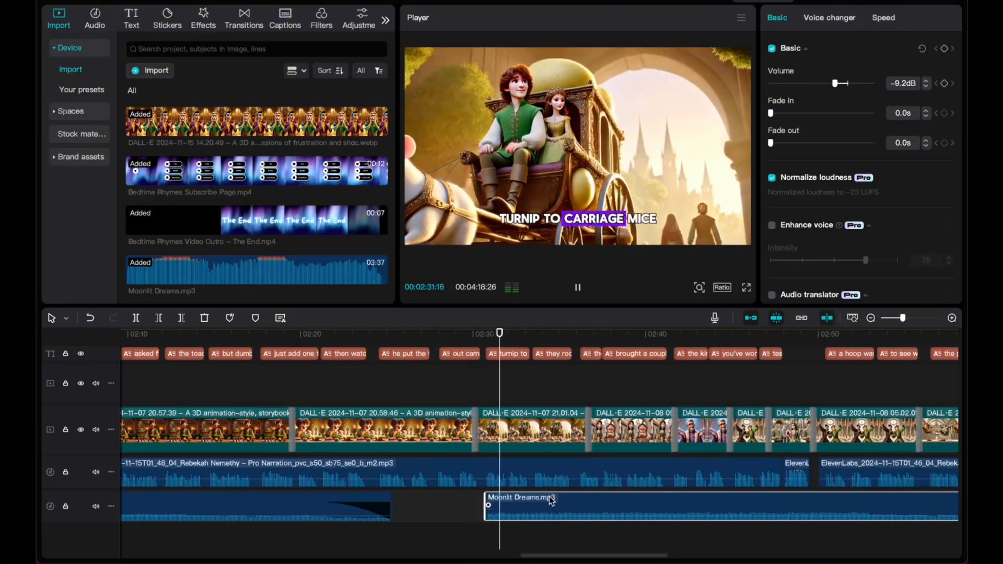
left_click_drag(552, 502, 534, 503)
left_click(440, 340)
key("space")
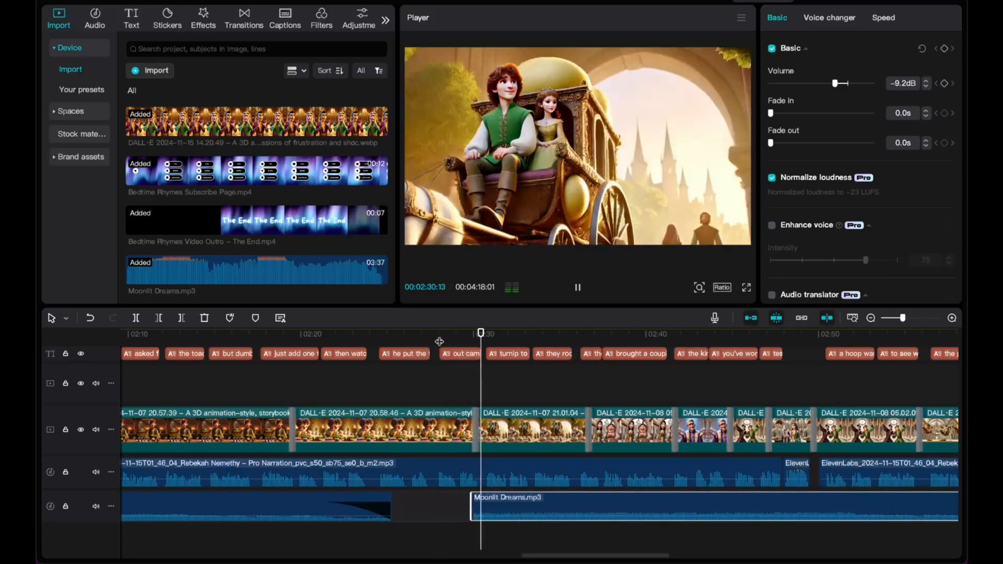
scroll(596, 399, "right", 10)
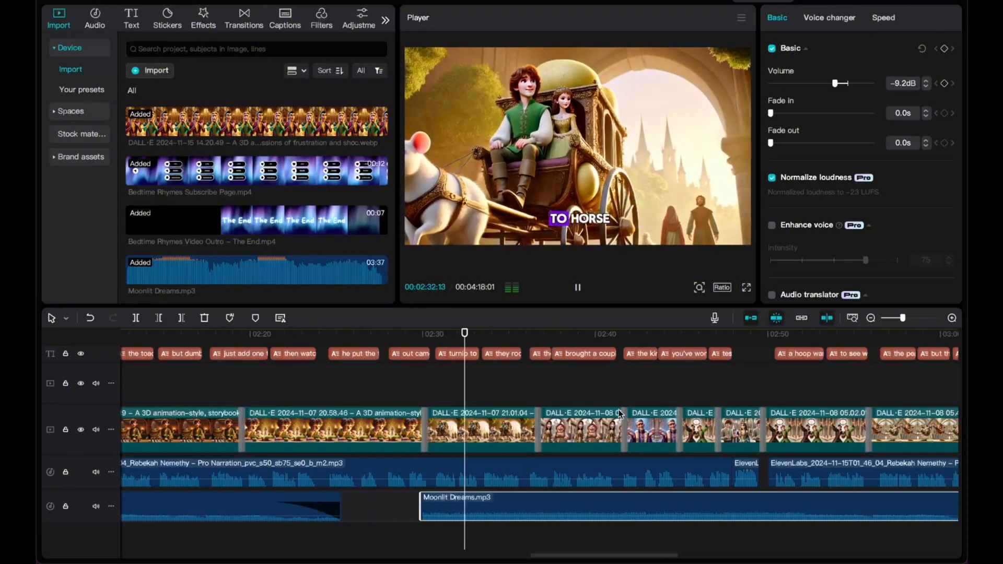
scroll(619, 409, "down", 4)
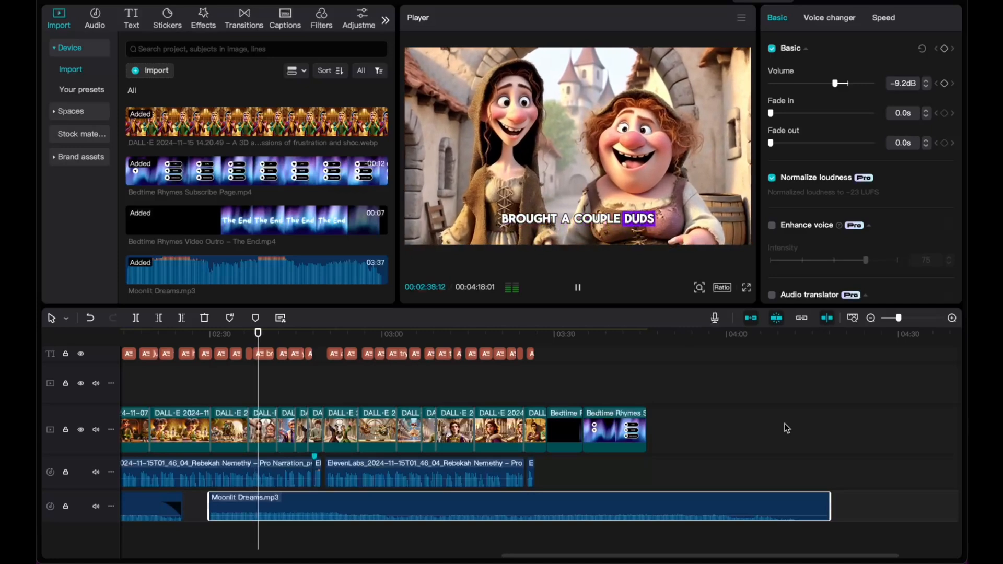
scroll(700, 444, "left", 5)
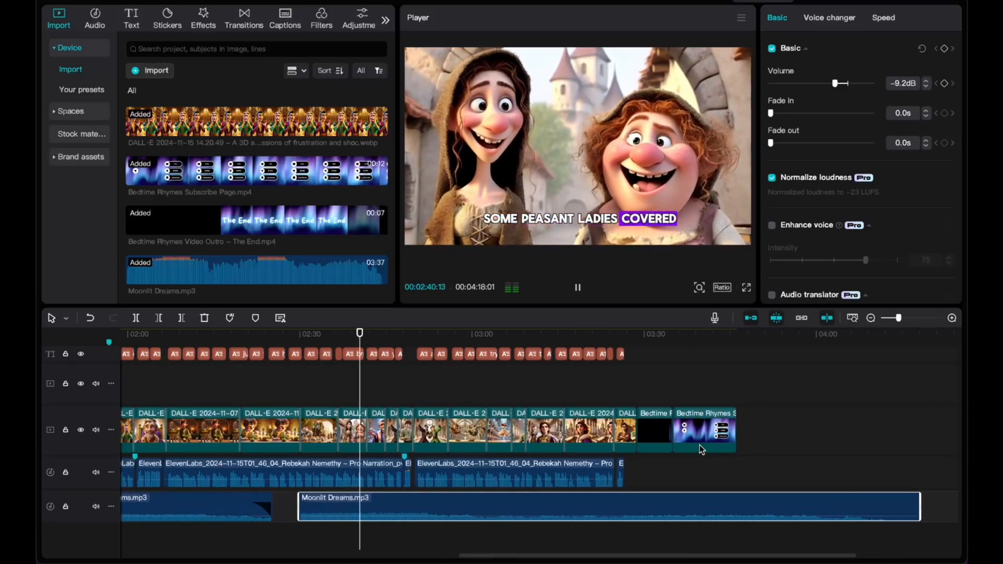
scroll(700, 444, "down", 3)
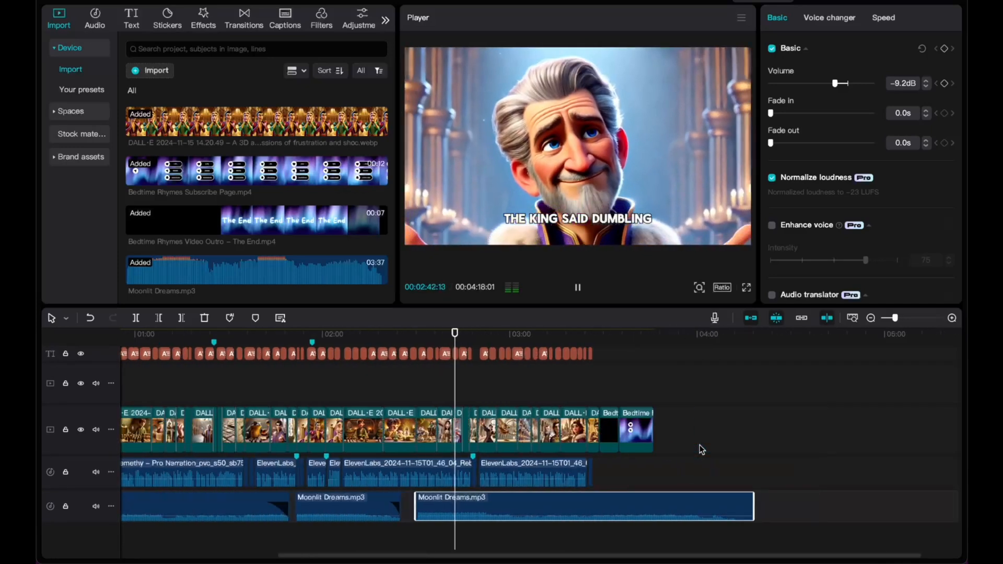
scroll(700, 444, "left", 1)
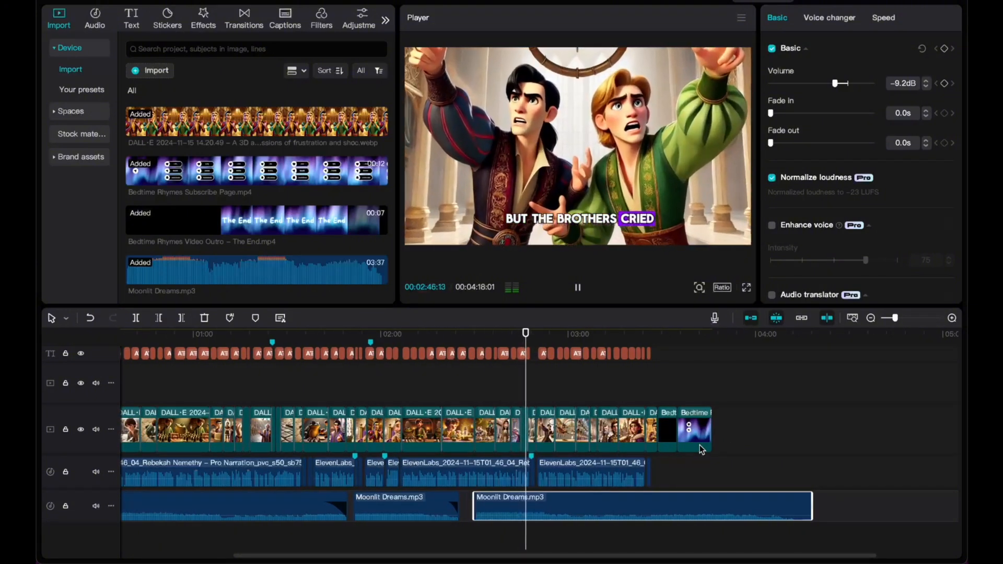
scroll(700, 444, "left", 4)
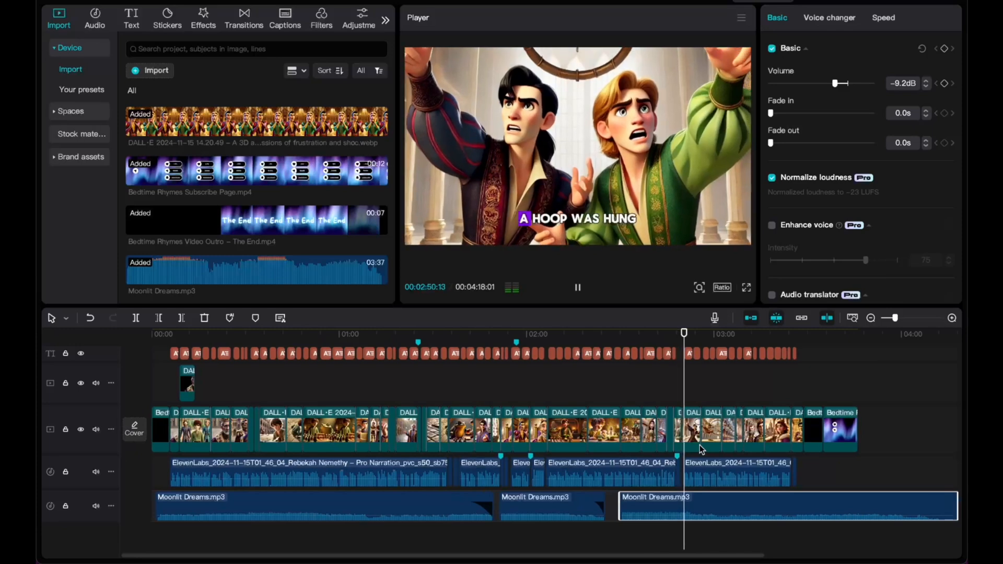
scroll(700, 444, "right", 3)
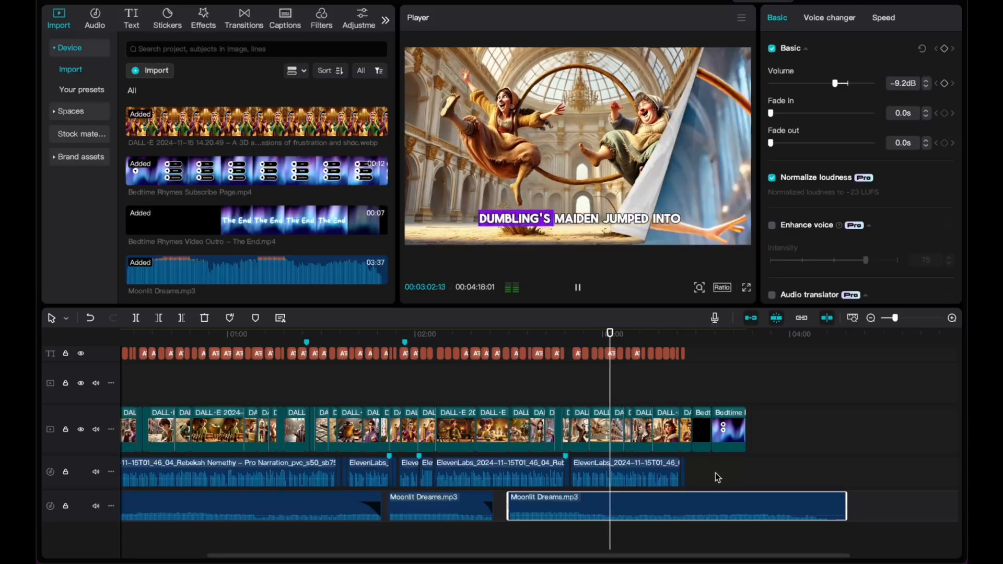
scroll(767, 466, "right", 3)
scroll(767, 466, "right", 1)
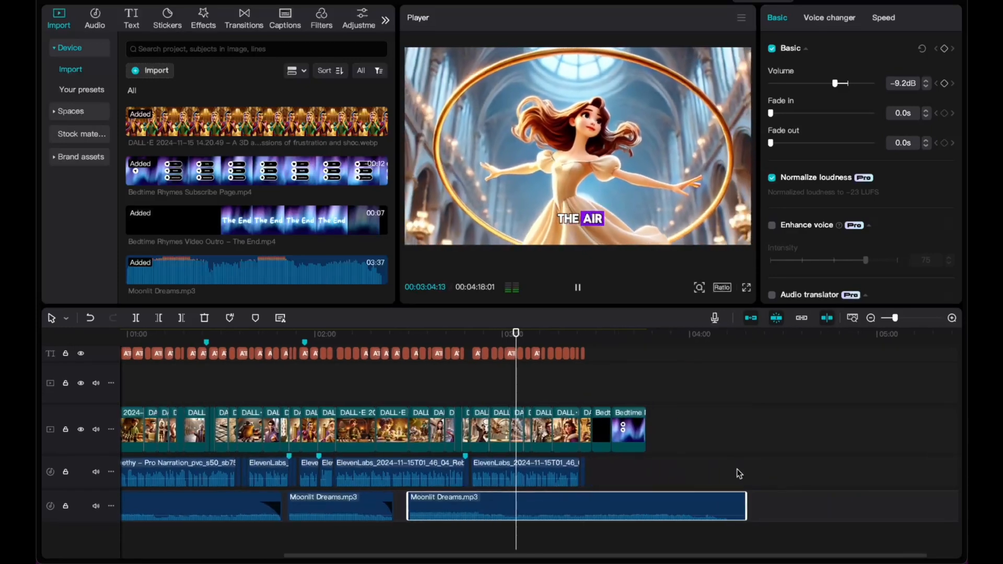
scroll(691, 469, "up", 3)
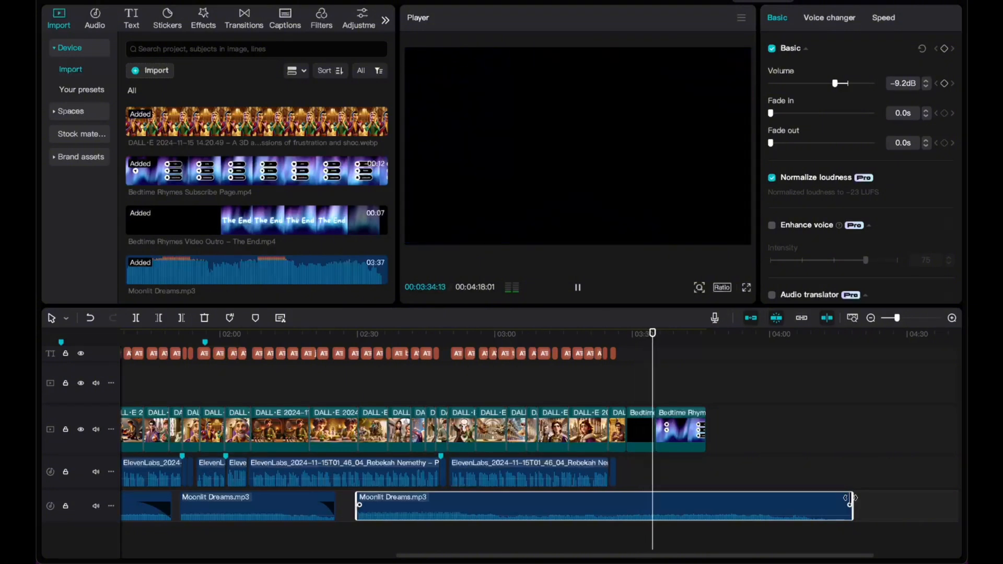
Trim the last Moonlit Dreams clip to end with the outro at 03:46 and preview its 10.0s fade-out.
left_click_drag(851, 499, 650, 509)
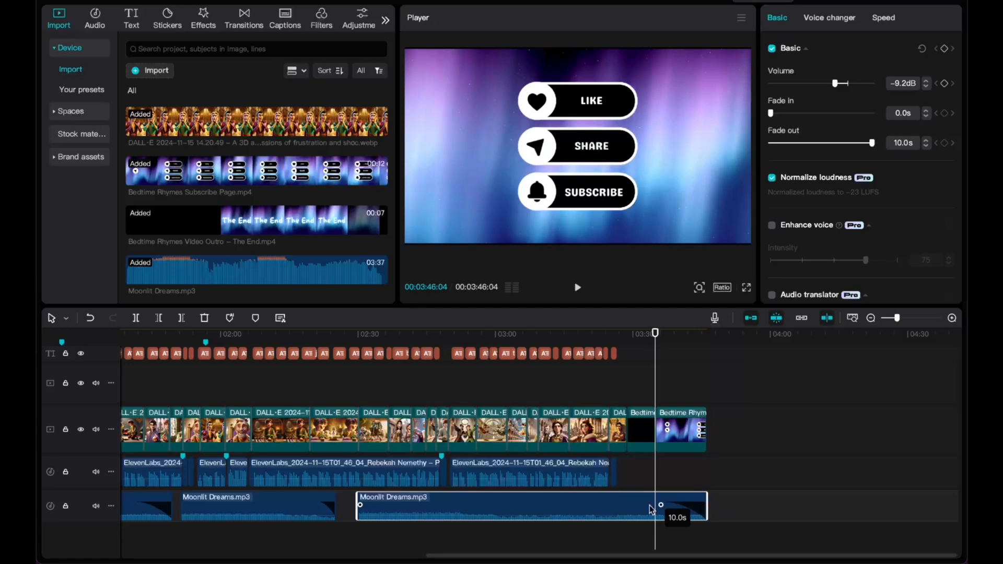
left_click(649, 334)
key("space")
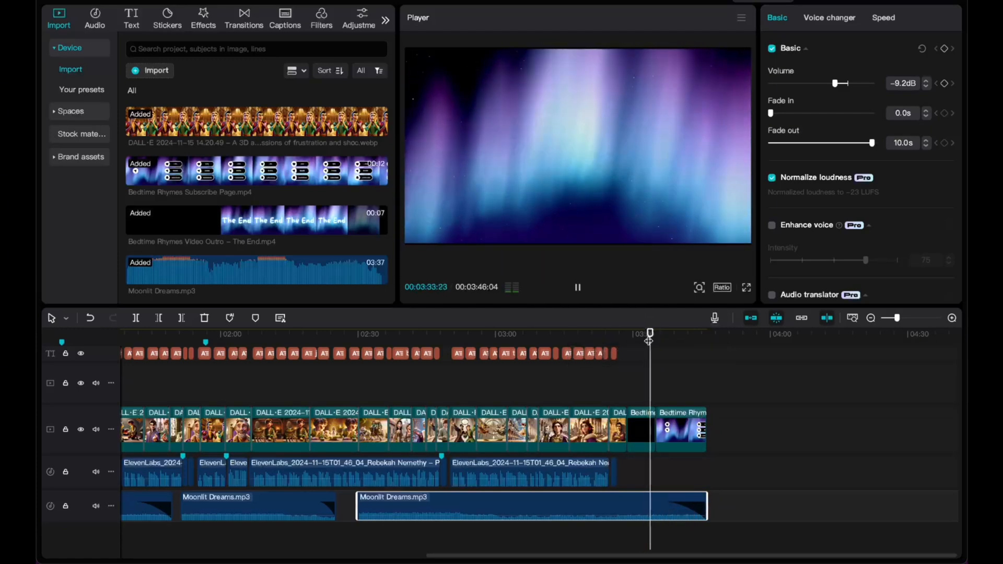
scroll(636, 439, "down", 3)
scroll(635, 438, "down", 2)
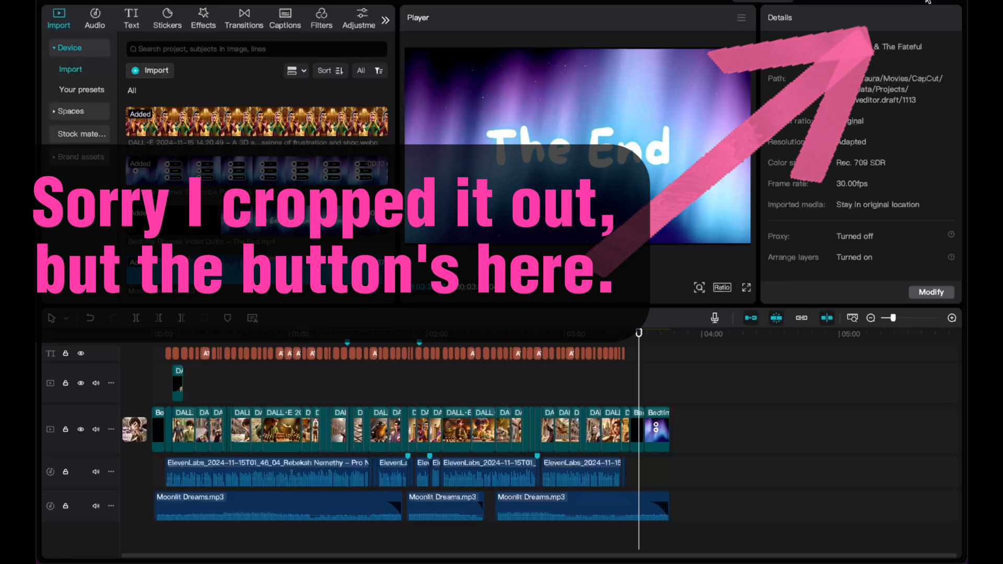
Export 'Dummling & The Fateful Feathers' with the 1080P, 30fps, MP4 settings and start rendering.
left_click(928, 1)
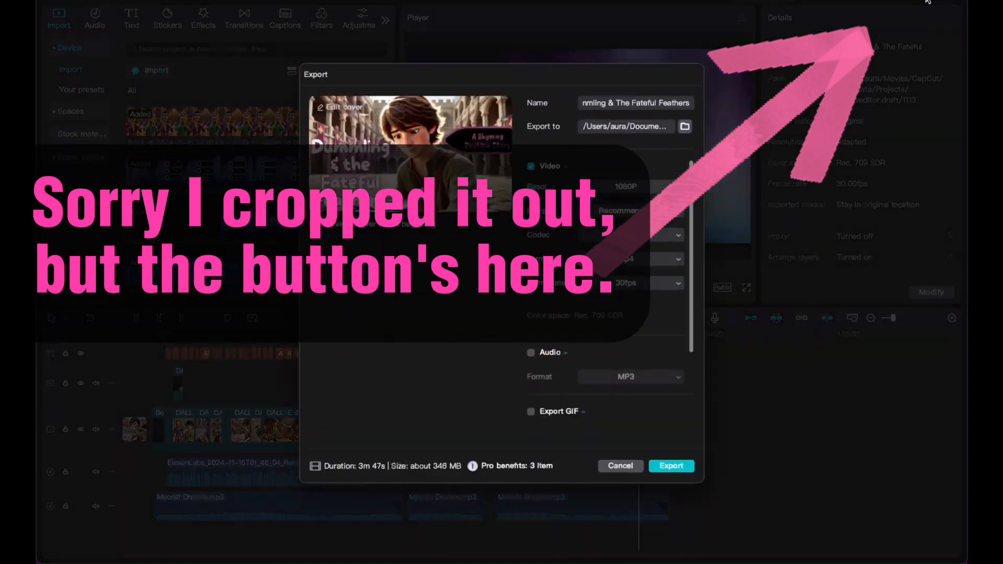
scroll(558, 228, "down", 4)
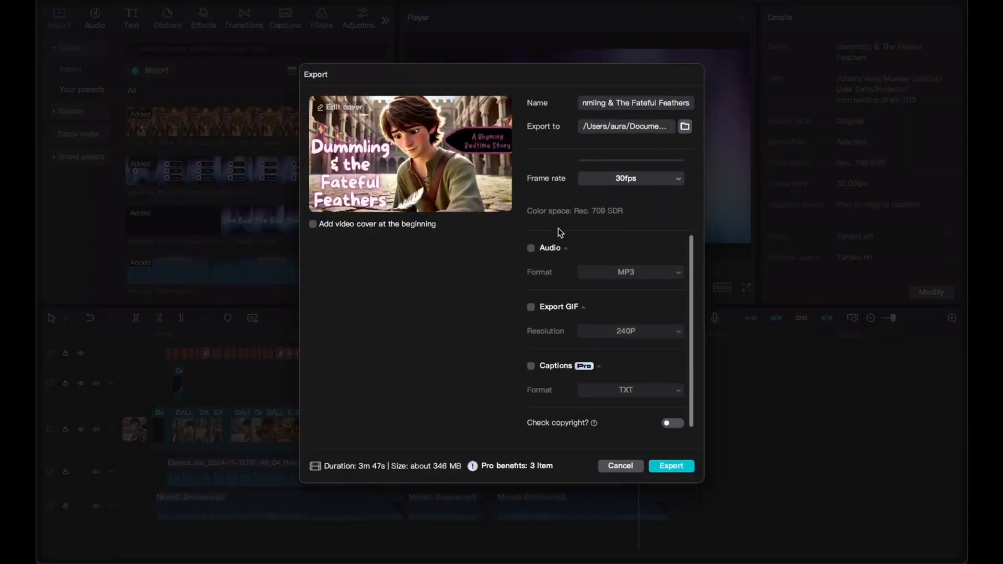
left_click(671, 466)
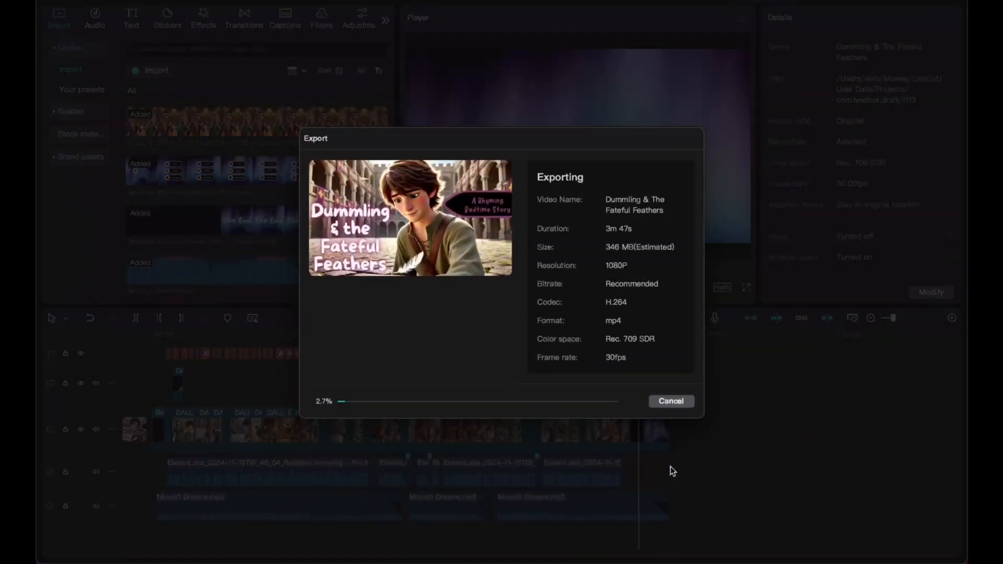